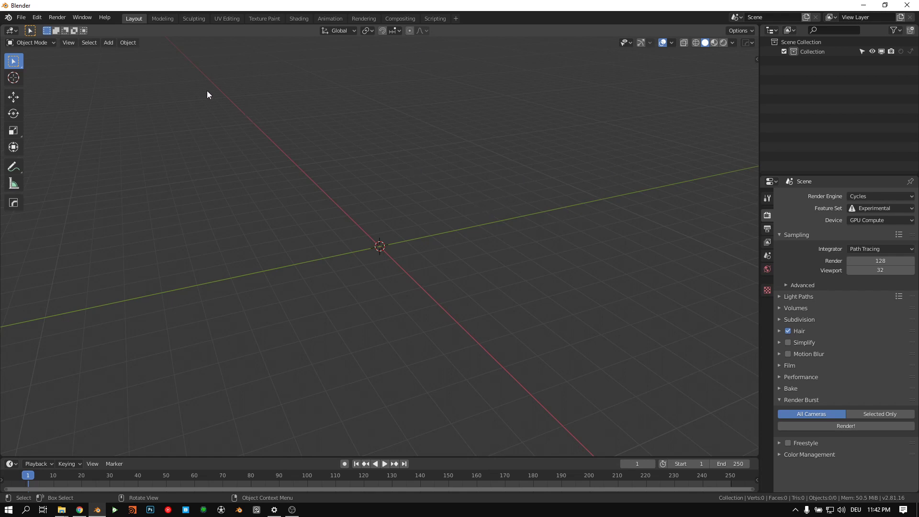
Step: Import the Wavefront model Shoe.obj from the project's geo folder with the default import options
left_click(26, 19)
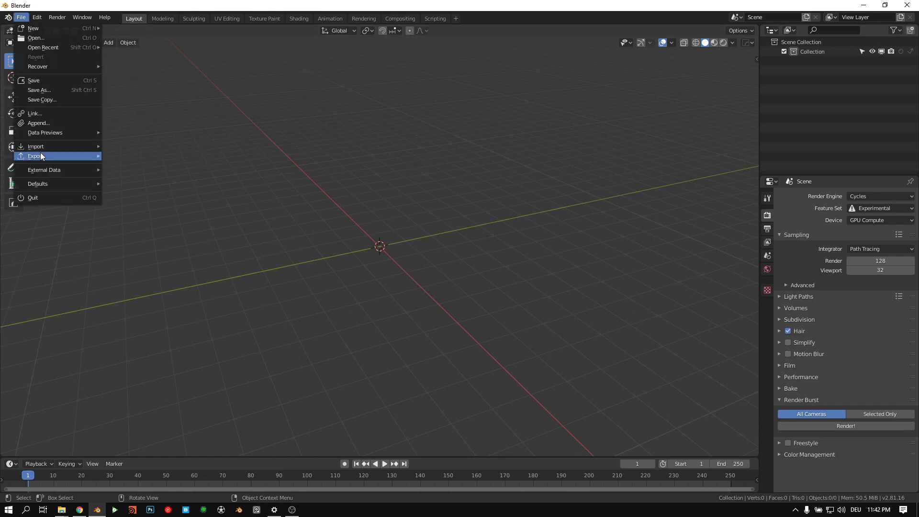
mouse_move(40, 148)
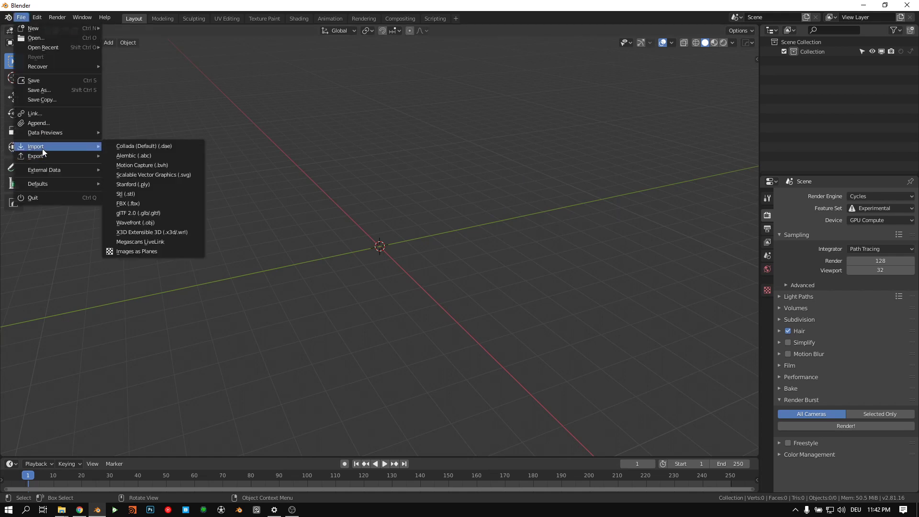
left_click(152, 223)
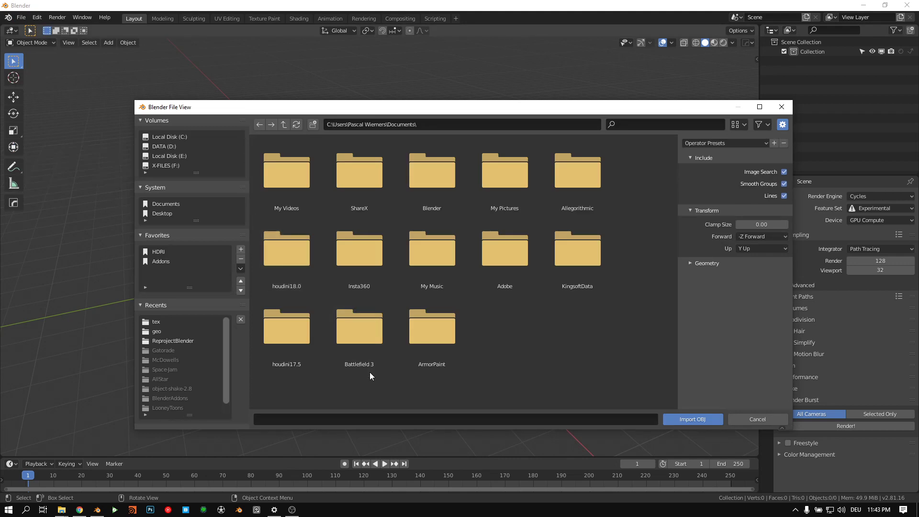
left_click(162, 331)
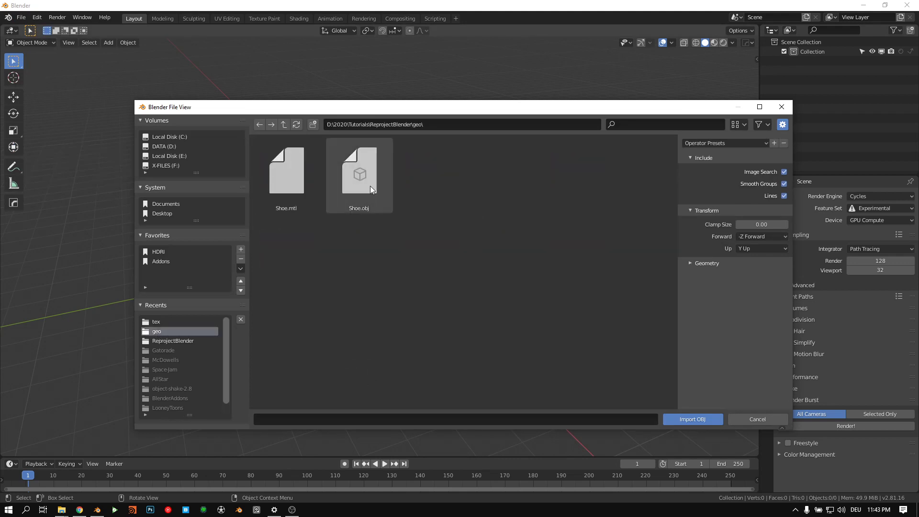
left_click(362, 193)
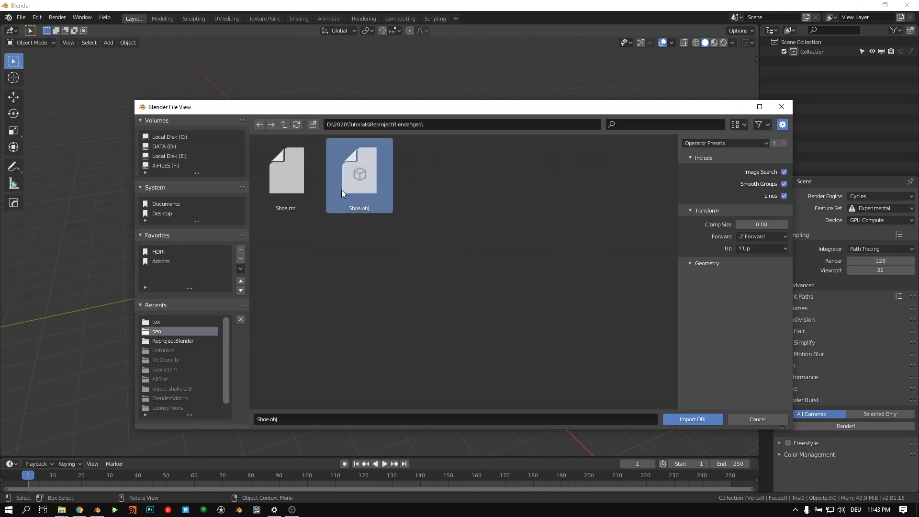
left_click(702, 420)
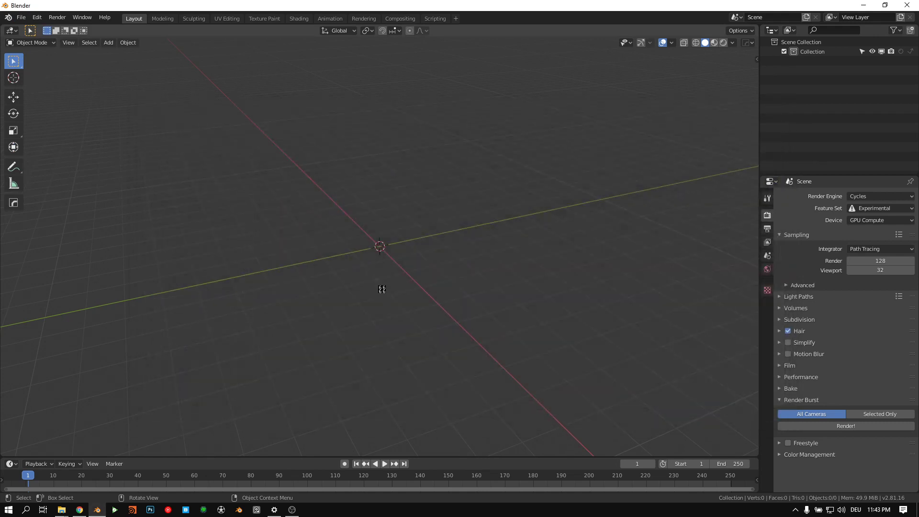
scroll(408, 282, "down", 12)
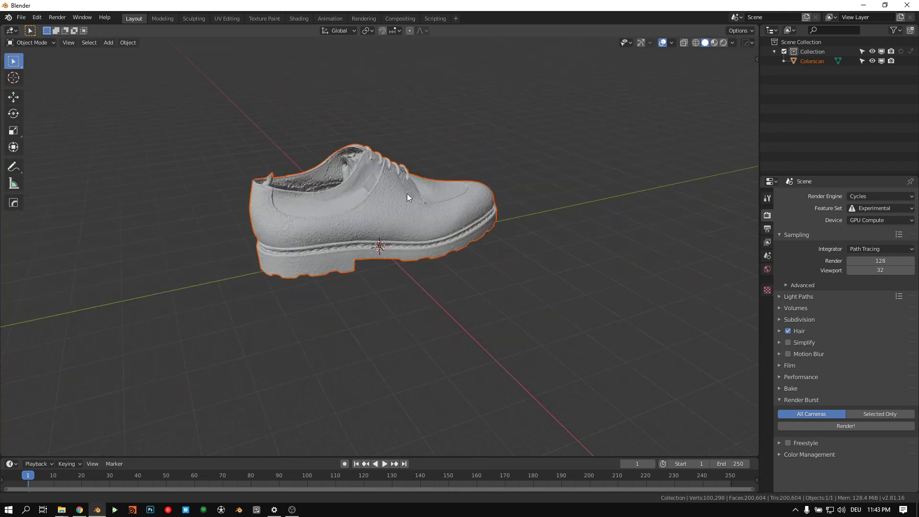
Step: Replace the shoe's imported material by removing its material slot and creating a new Principled BSDF material
middle_click_drag(407, 194, 448, 250, "shift")
middle_click_drag(448, 259, 430, 234)
left_click(391, 274)
scroll(412, 216, "up", 3)
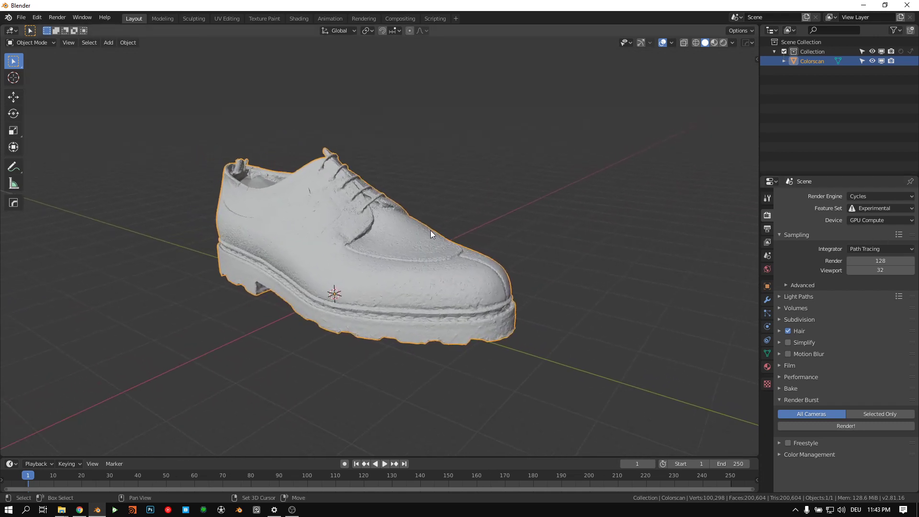
left_click(767, 368)
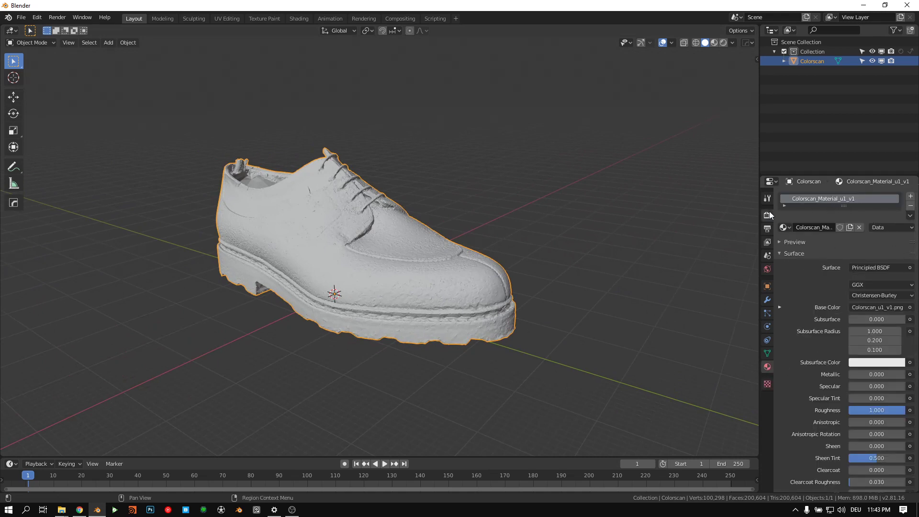
left_click(911, 206)
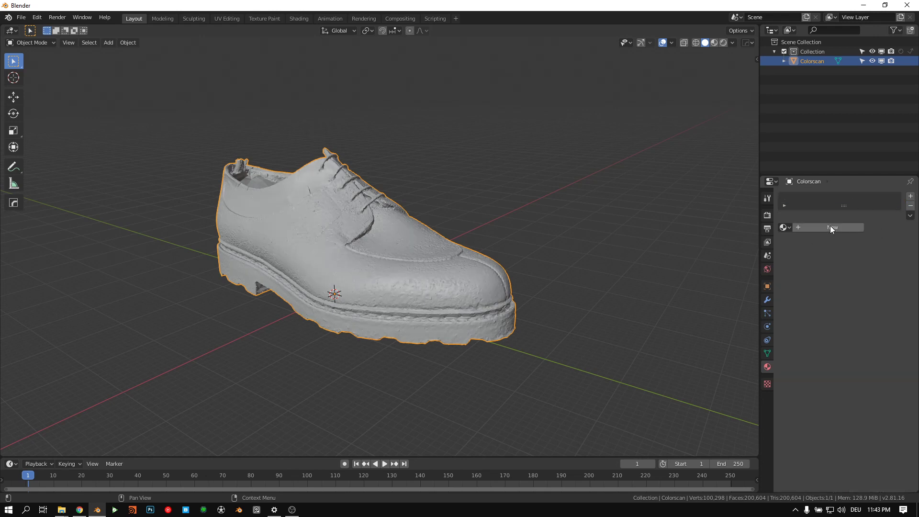
left_click(829, 228)
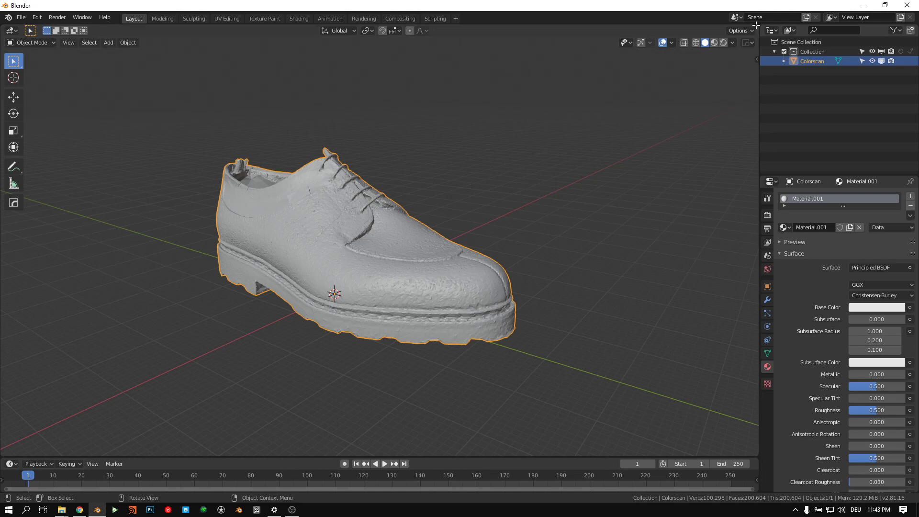
Step: Split the 3D viewport into two side-by-side areas and make the second one a Shader Editor without its sidebar
left_click_drag(756, 25, 367, 43)
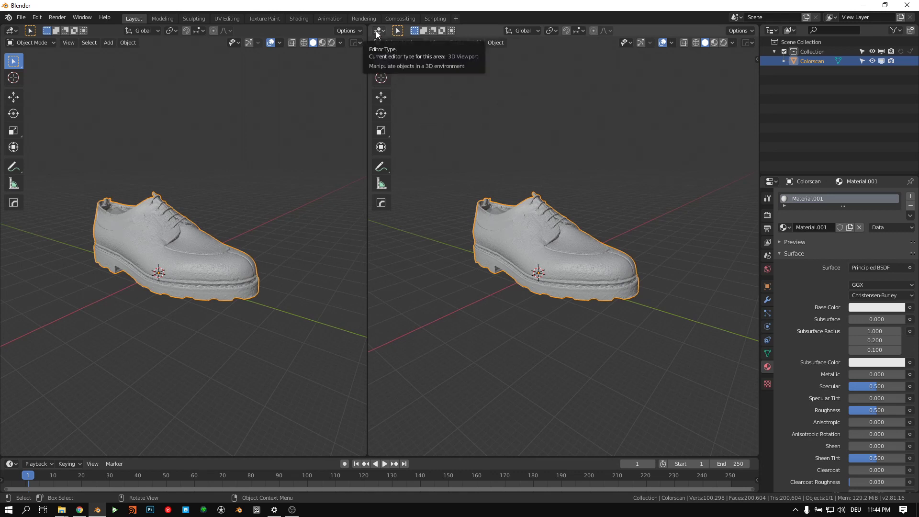
left_click(378, 31)
left_click(403, 98)
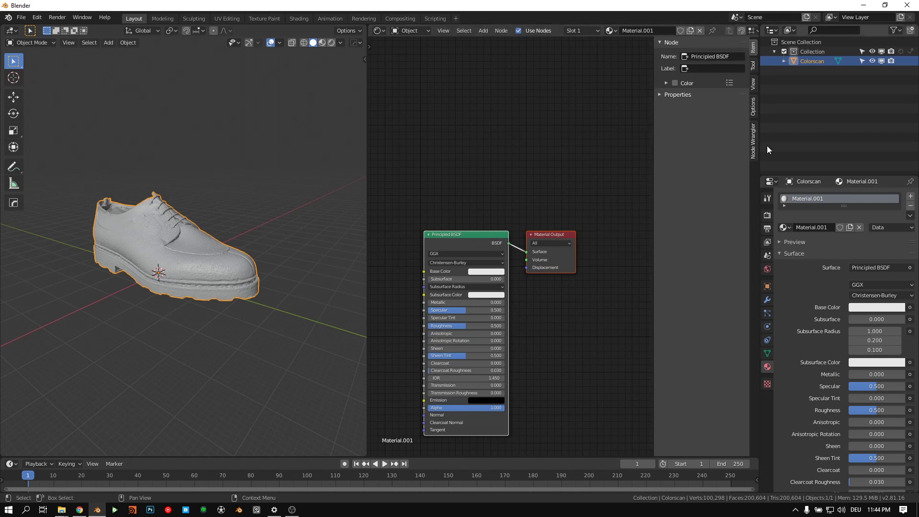
key("n")
key("Home")
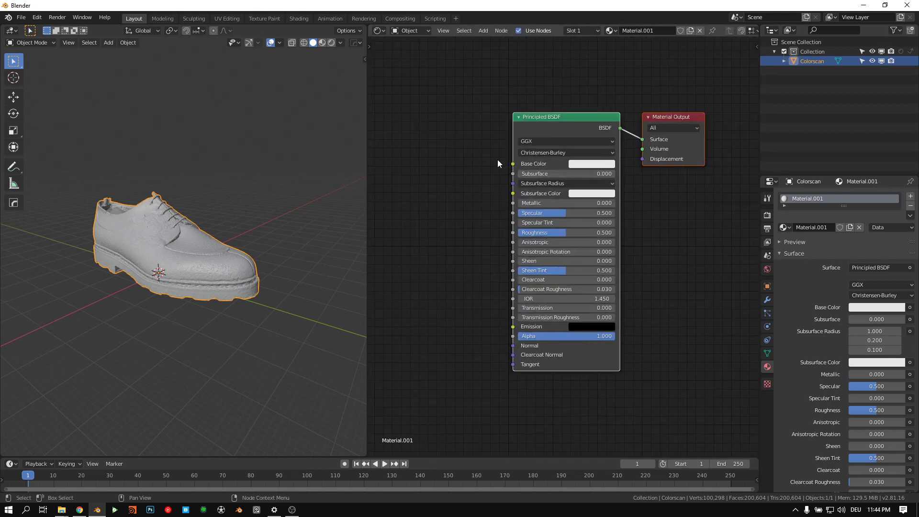
scroll(484, 162, "down", 1)
middle_click_drag(484, 162, 528, 182)
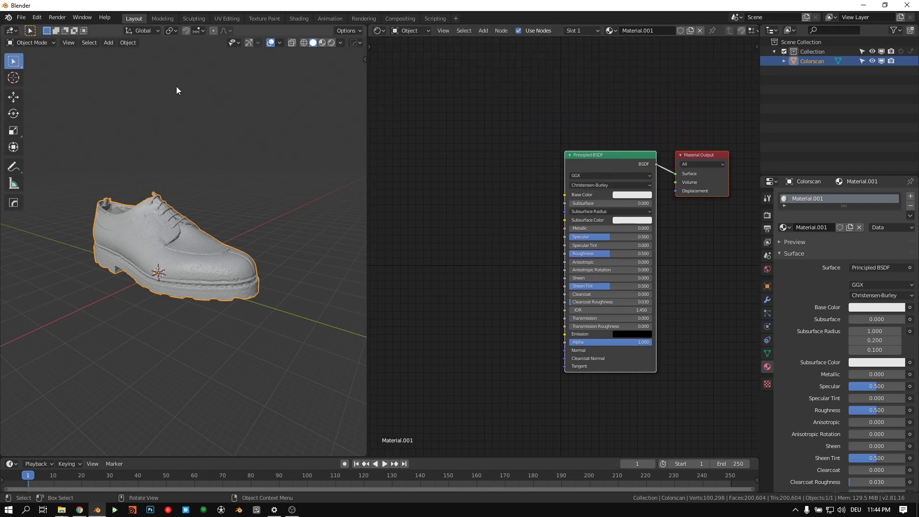
middle_click_drag(516, 164, 526, 166)
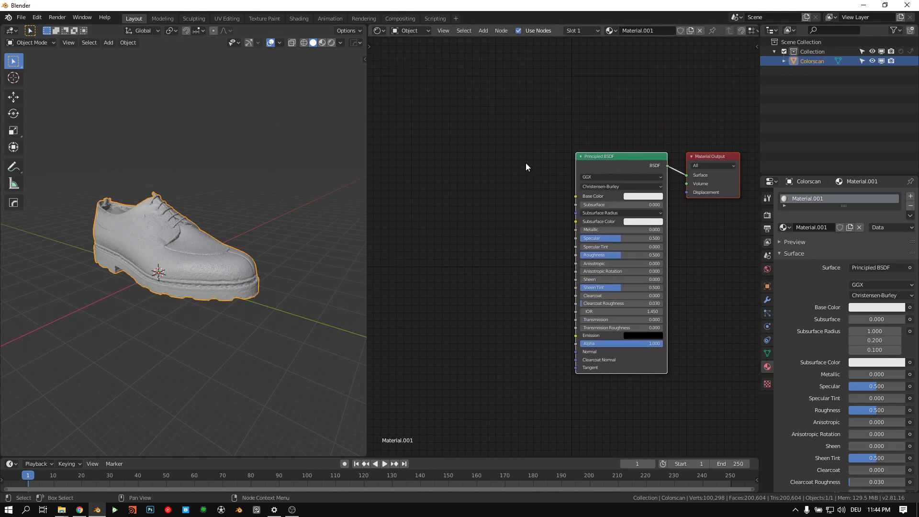
key("shift+a")
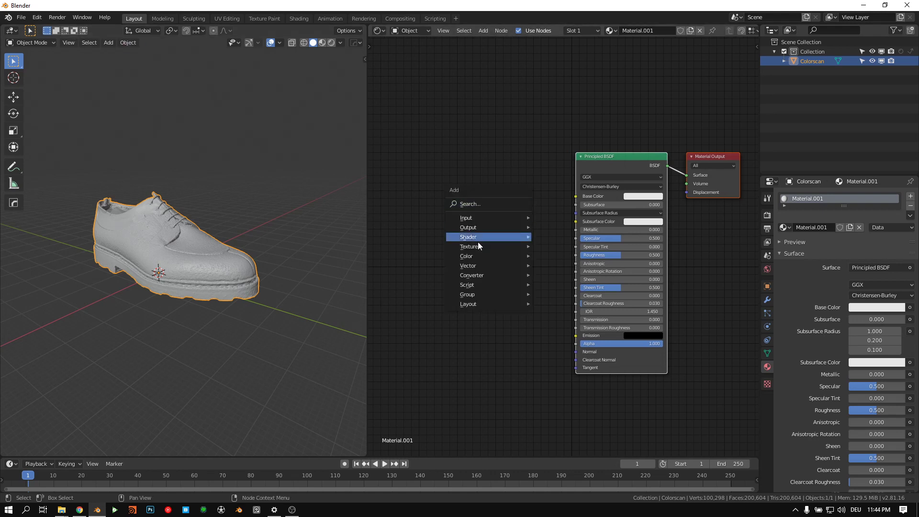
mouse_move(476, 246)
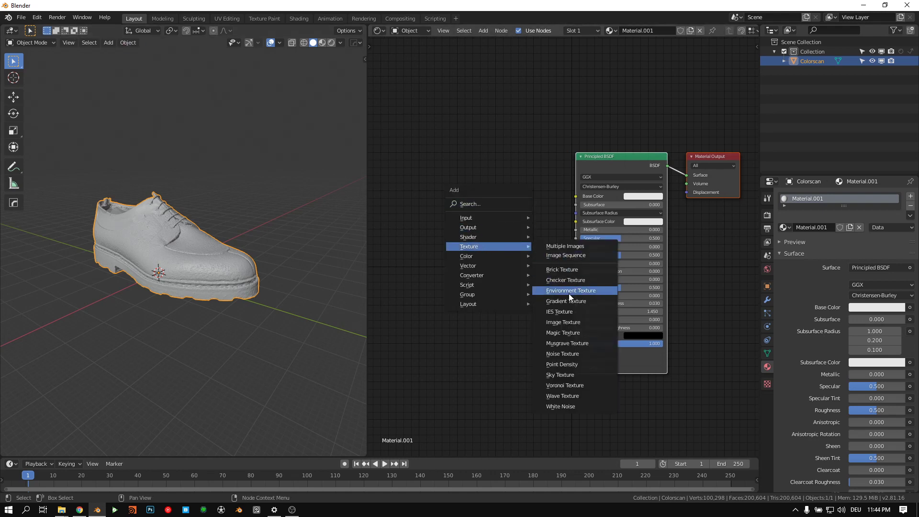
left_click(570, 323)
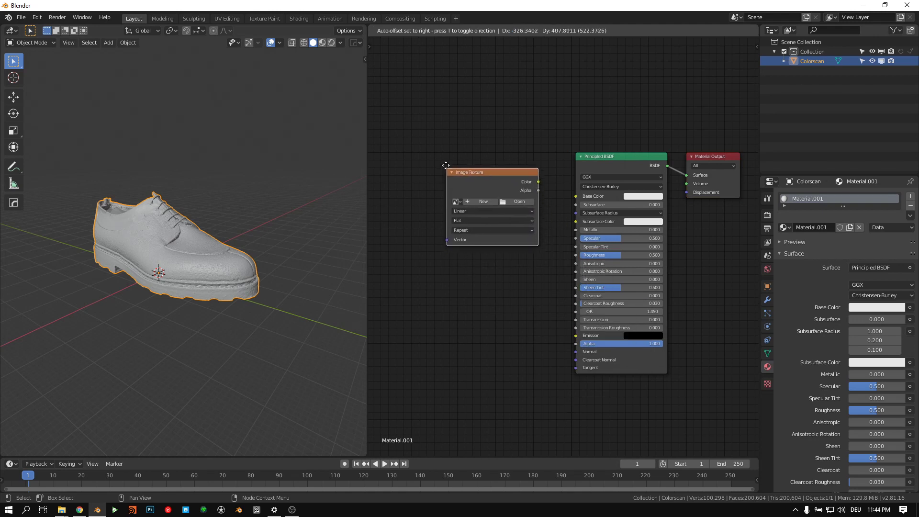
key("Escape")
key("shift+a")
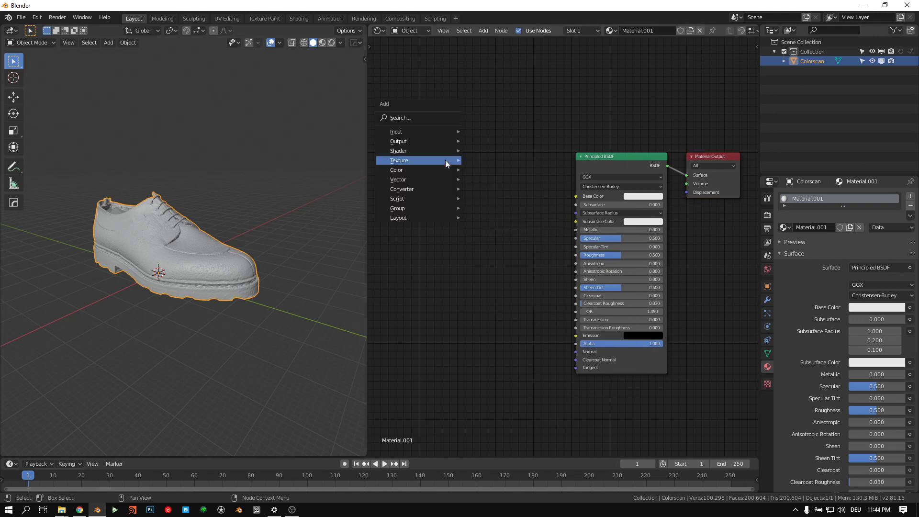
mouse_move(445, 160)
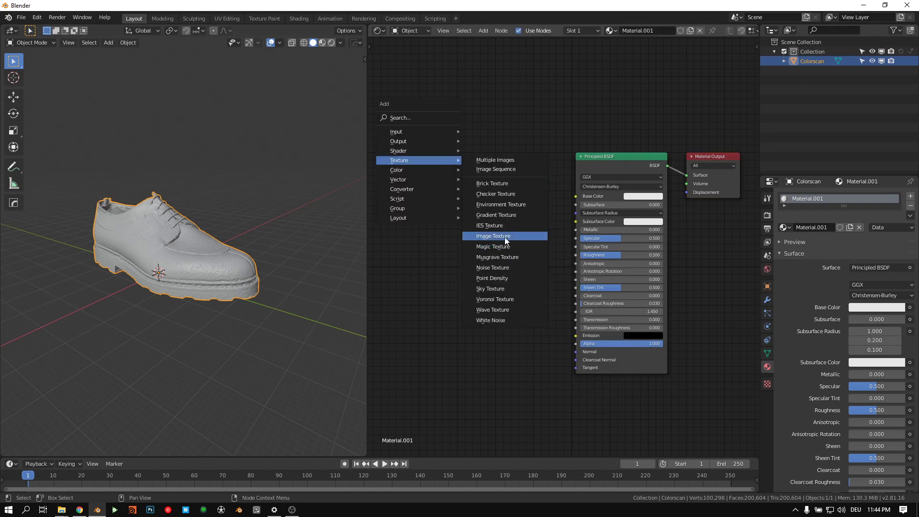
key("Escape")
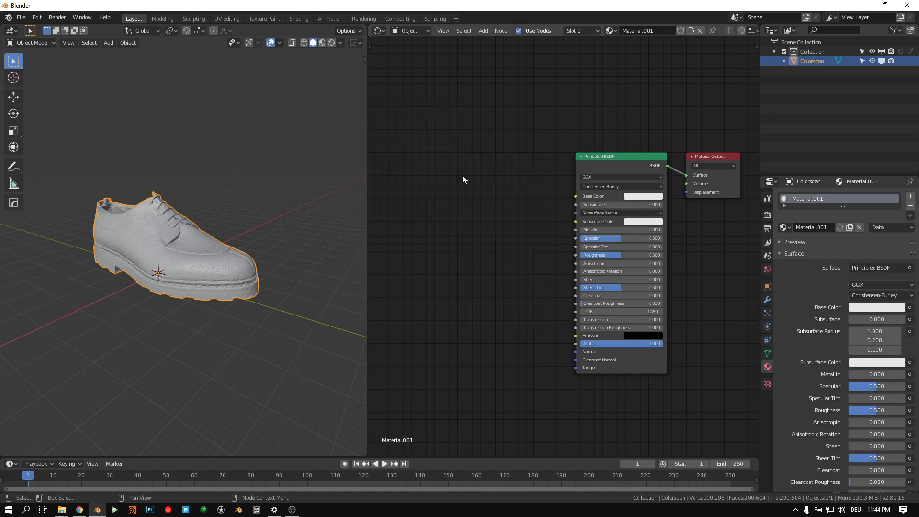
key("shift+a")
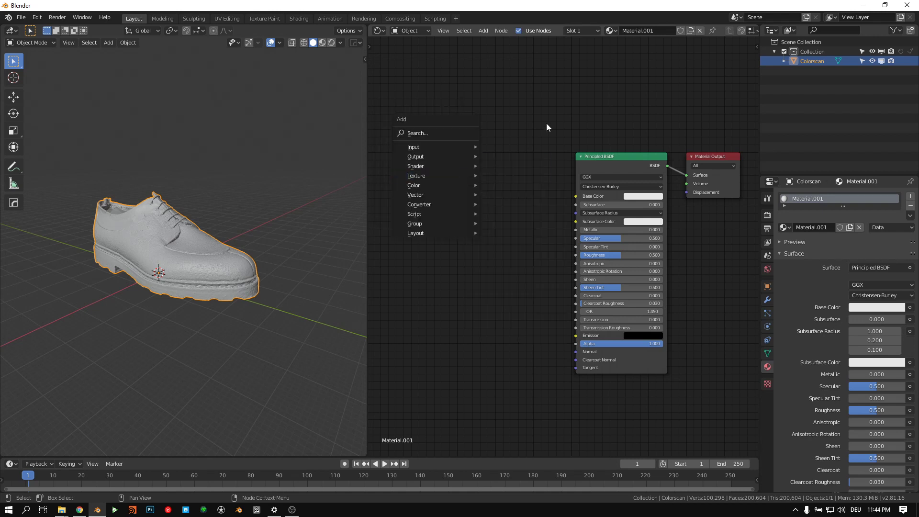
Step: Enable the Screencast Keys display in the 3D viewport
key("n")
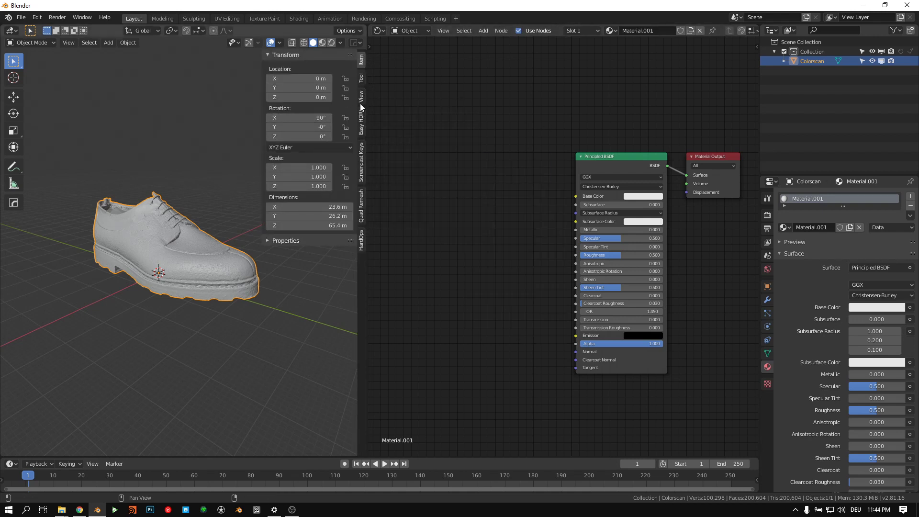
left_click(360, 78)
left_click(361, 101)
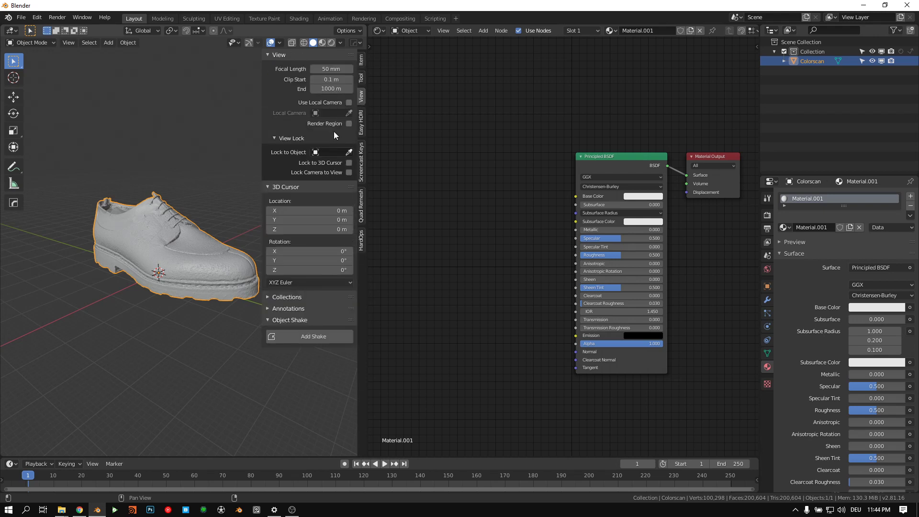
left_click(362, 83)
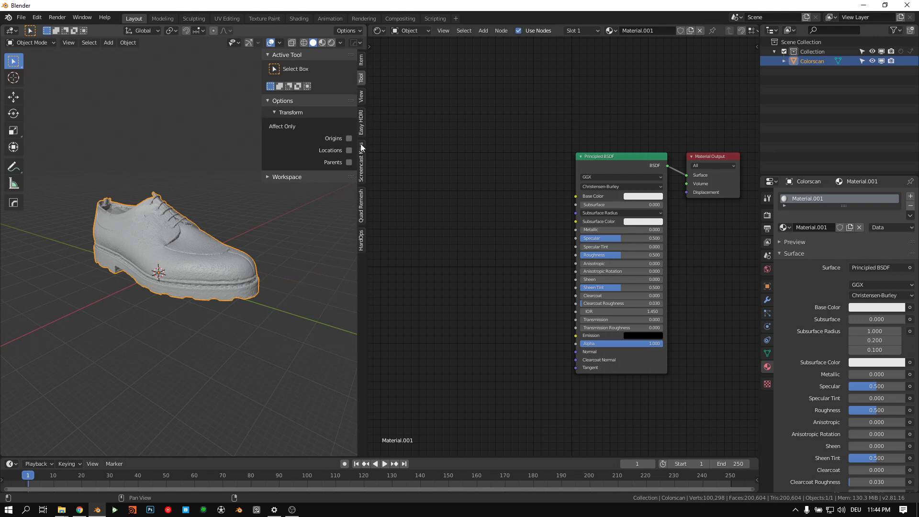
left_click(362, 162)
left_click(274, 56)
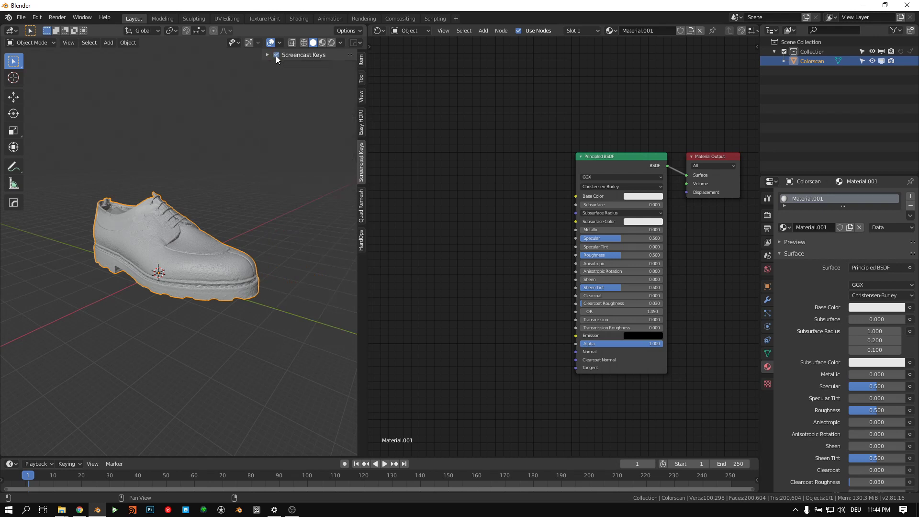
mouse_move(219, 222)
middle_mouse_down()
mouse_move(203, 207)
mouse_move(225, 224)
middle_mouse_up()
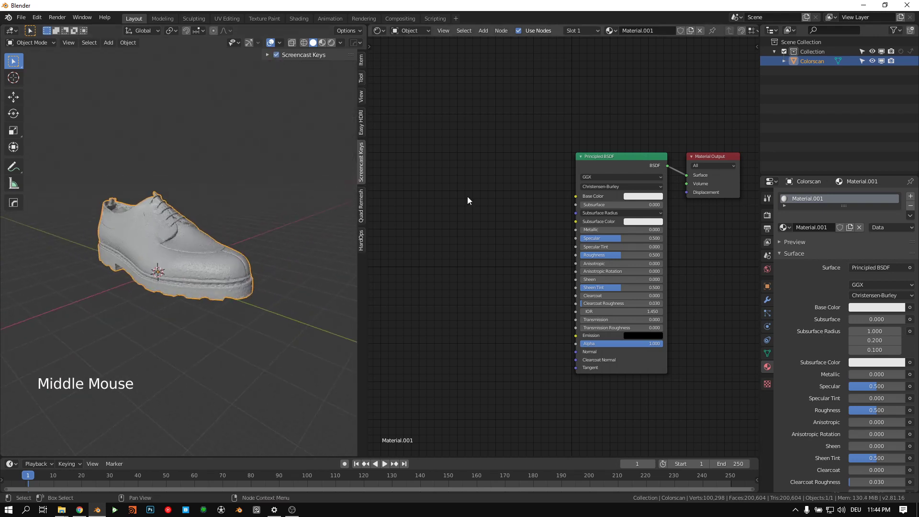
middle_click_drag(468, 197, 459, 218)
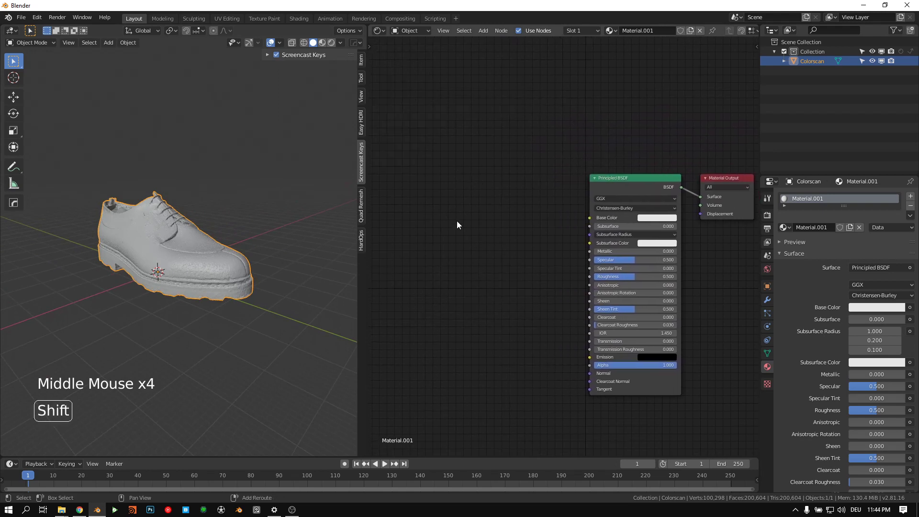
key("shift+a")
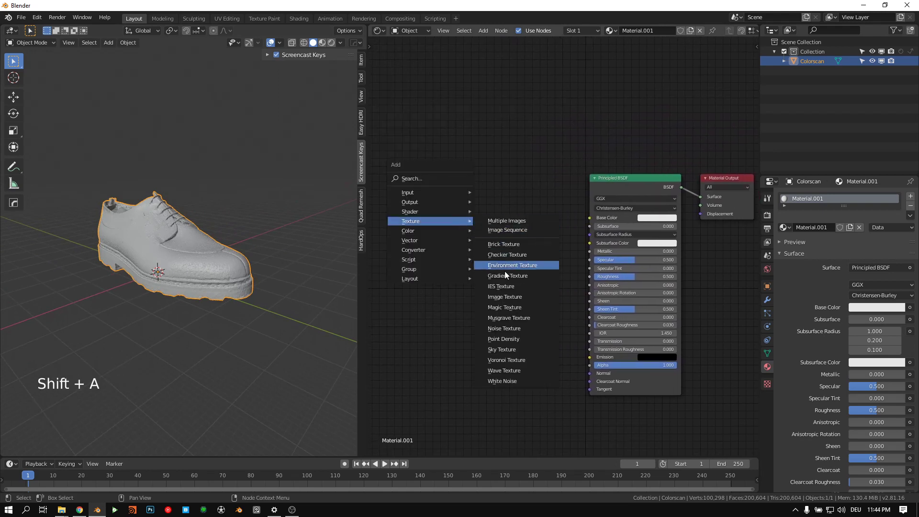
left_click(516, 298)
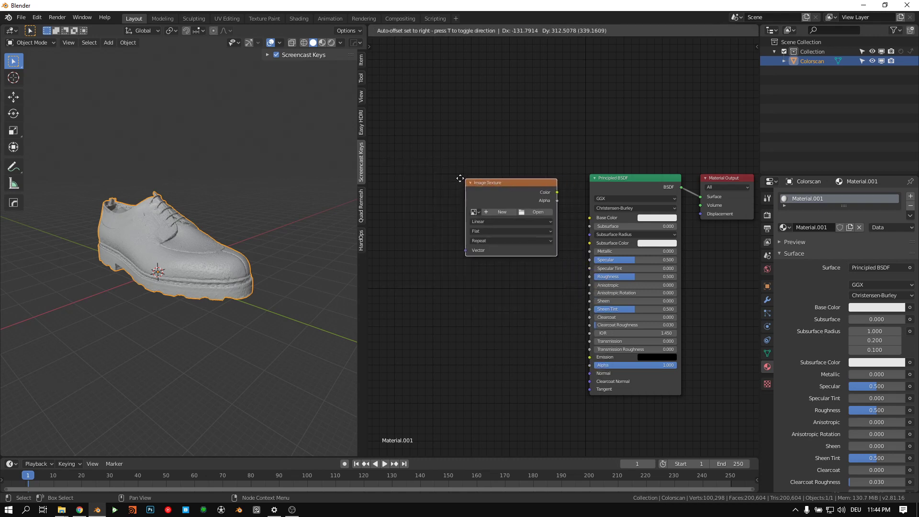
key("x")
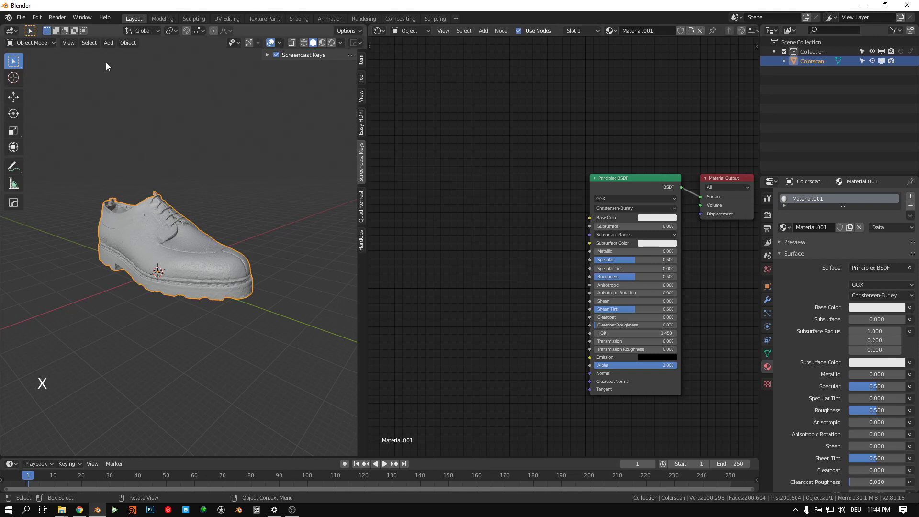
Step: Search the add-ons in the preferences for "node" and make sure Node Wrangler is enabled
left_click(38, 18)
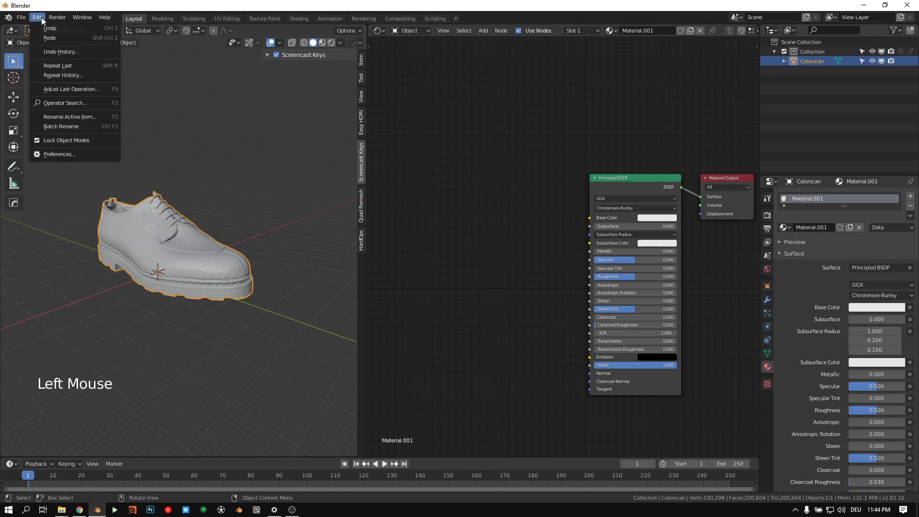
left_click(59, 154)
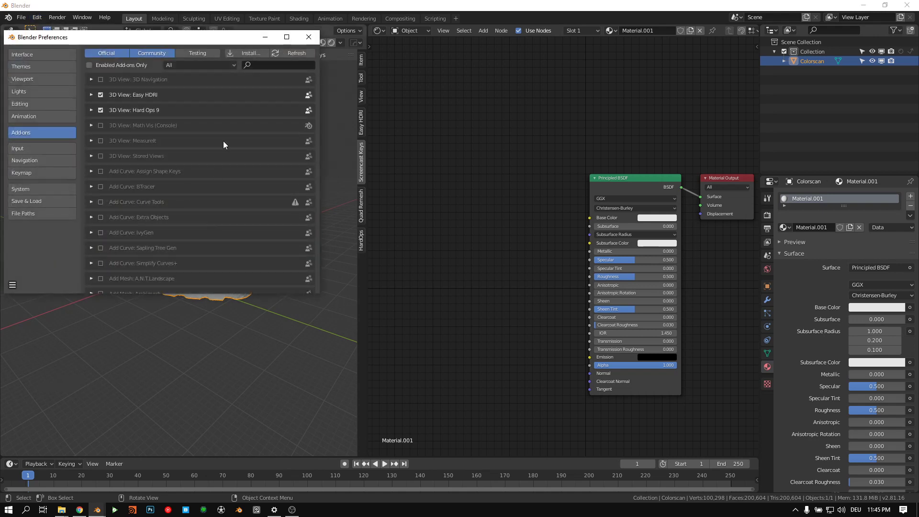
left_click(31, 115)
left_click(24, 132)
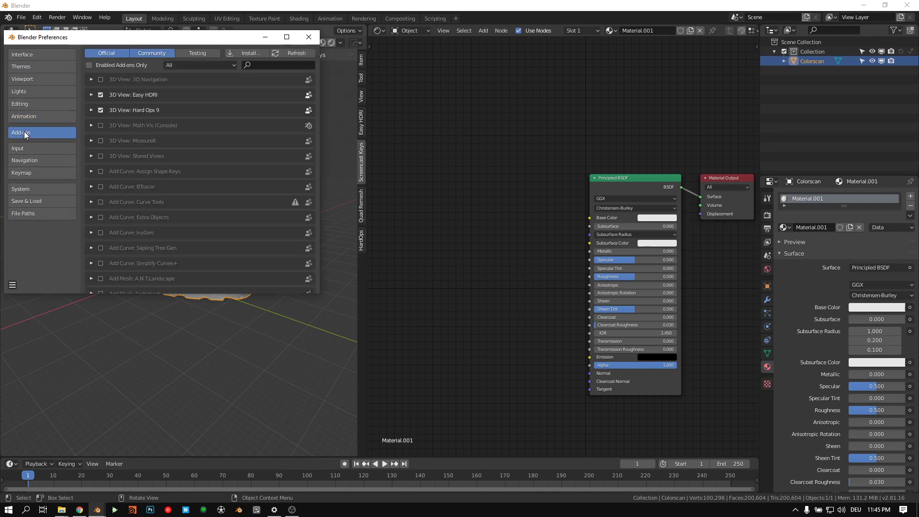
left_click(257, 65)
type("node")
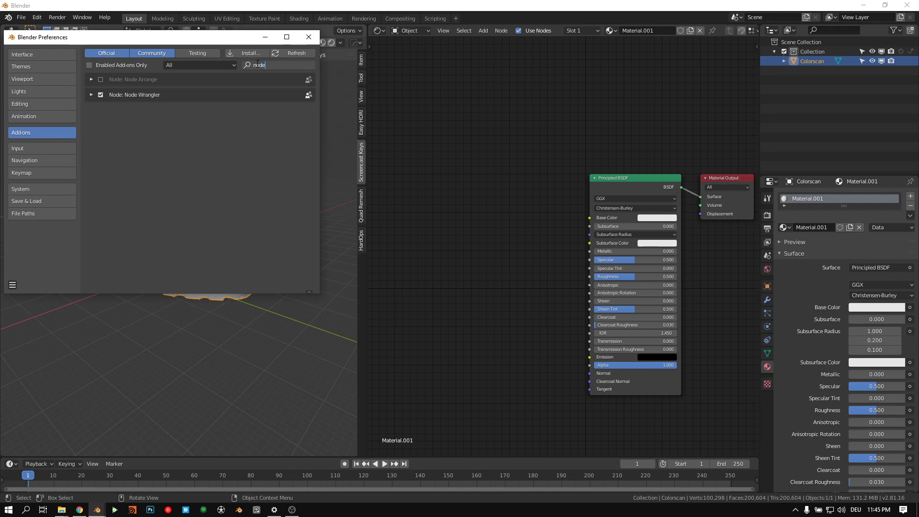
key("Return")
left_click(101, 95)
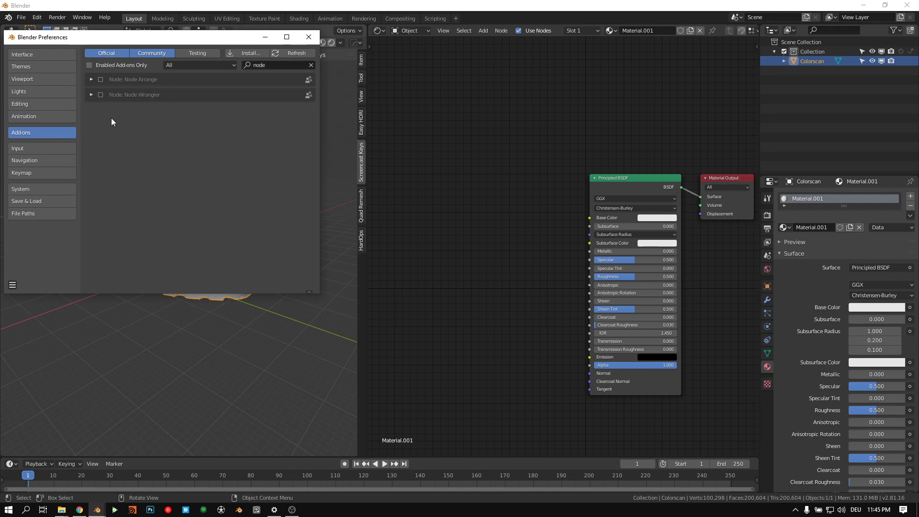
left_click(100, 95)
Step: Save the preferences and close the preferences window
left_click(12, 285)
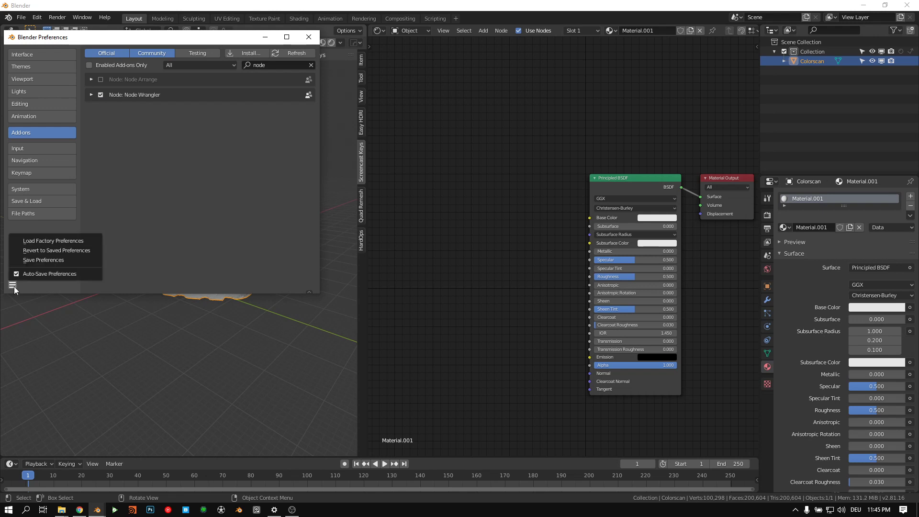
left_click(56, 260)
left_click(307, 38)
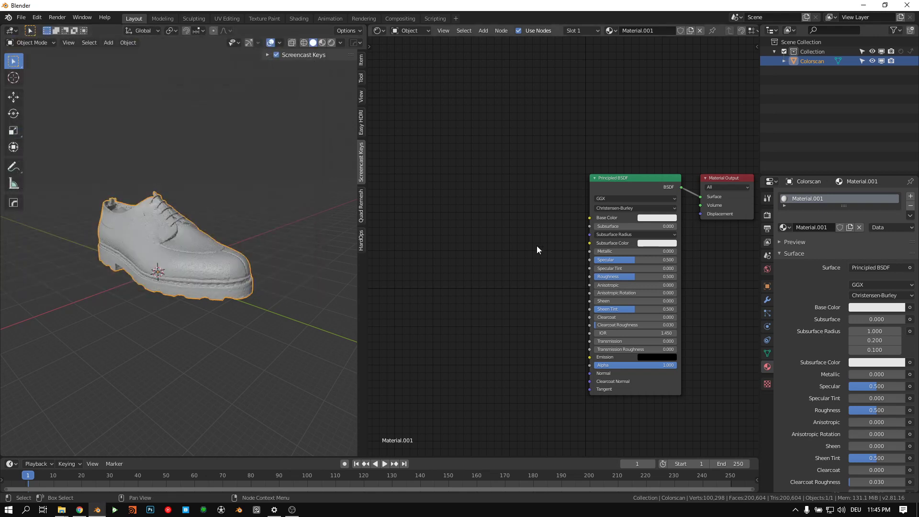
Step: Add Node Wrangler's texture setup to the Principled BSDF node and place the Texture Coordinate, Mapping and Image Texture nodes in front of it
middle_click_drag(532, 228, 553, 223)
left_click_drag(597, 125, 699, 470)
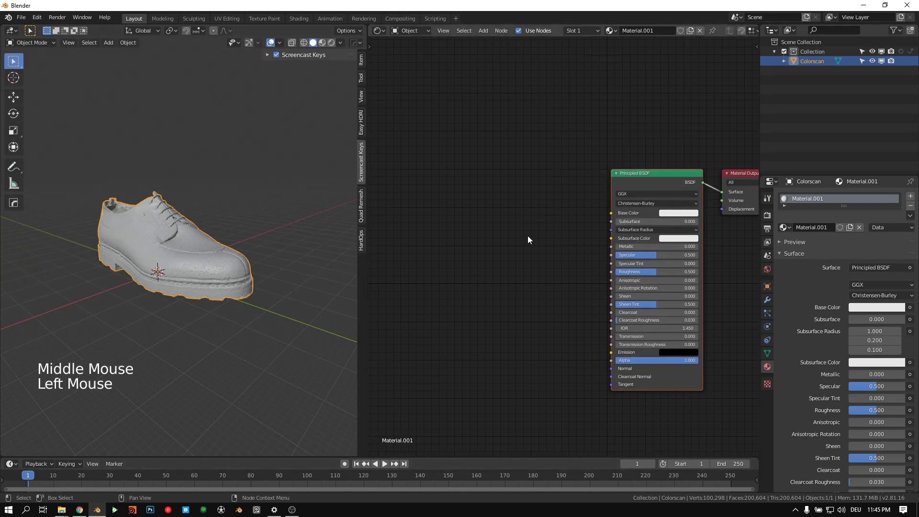
left_click_drag(528, 235, 665, 416)
left_click(661, 180)
left_click_drag(659, 181, 648, 179)
key("ctrl+t")
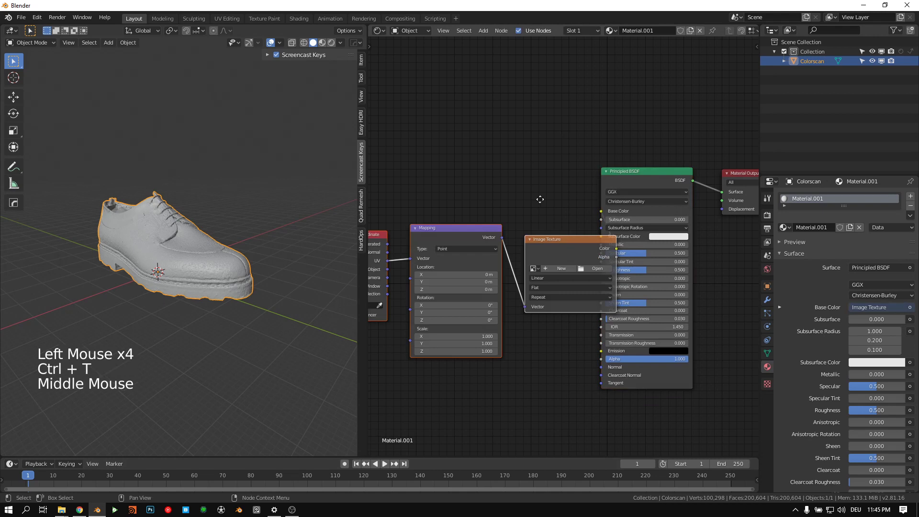
middle_click_drag(540, 199, 638, 212)
key("g")
left_click(605, 171)
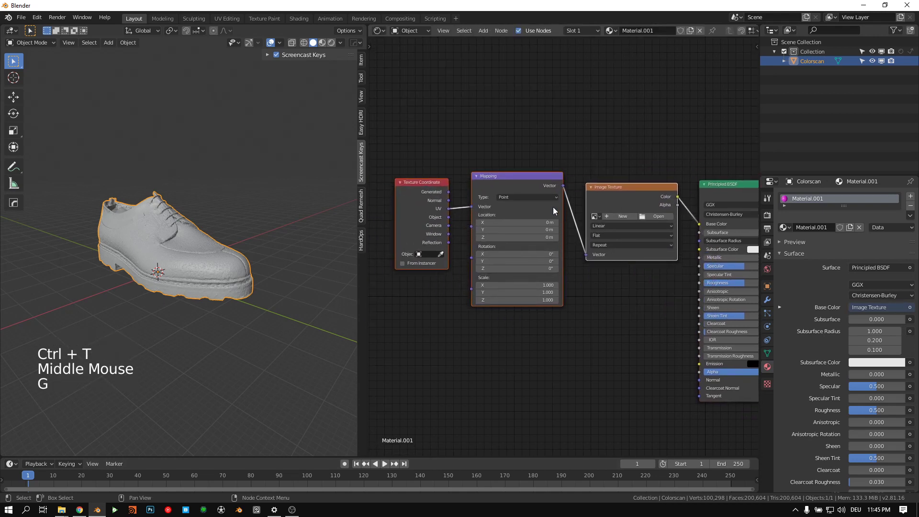
left_click(440, 297)
left_click_drag(498, 90, 522, 433)
left_click_drag(417, 154, 526, 416)
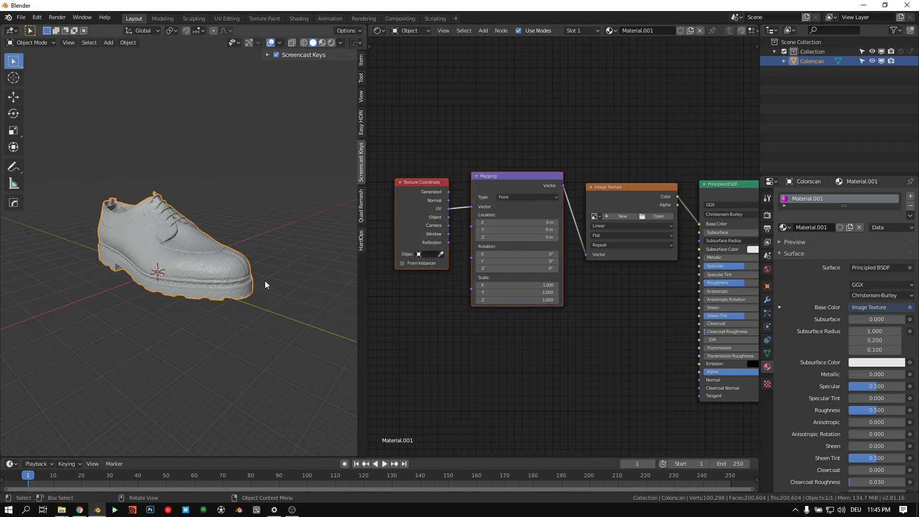
middle_click_drag(266, 284, 218, 246)
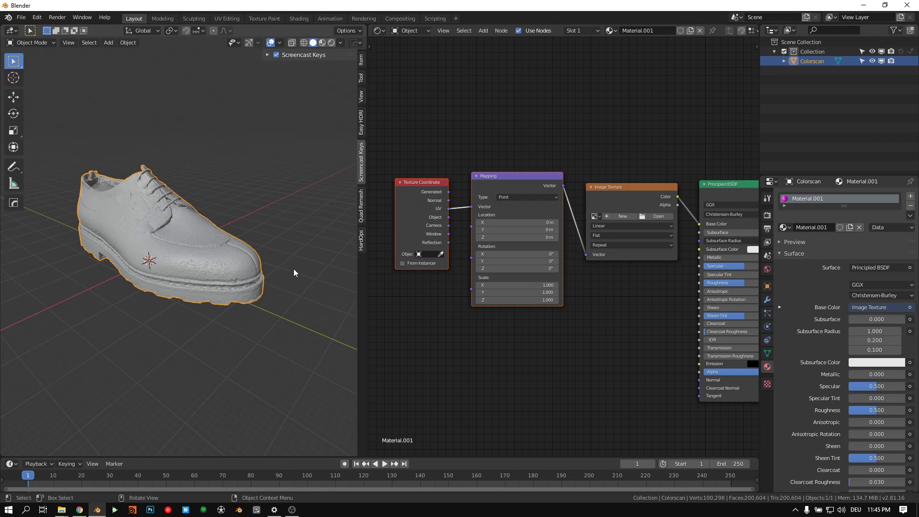
left_click_drag(413, 122, 501, 344)
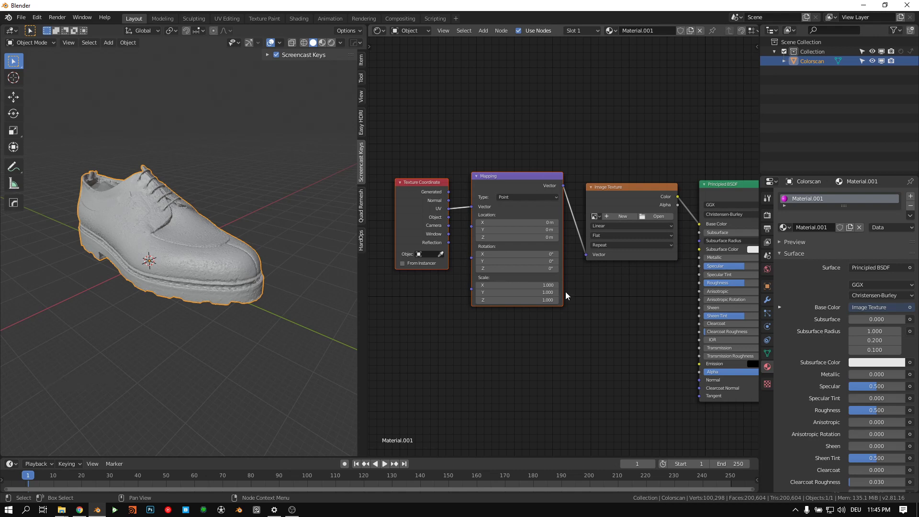
Step: Load Colorscan_u1_v1.png from the project's tex folder into the Image Texture node feeding the Base Color
middle_click_drag(659, 221, 538, 222)
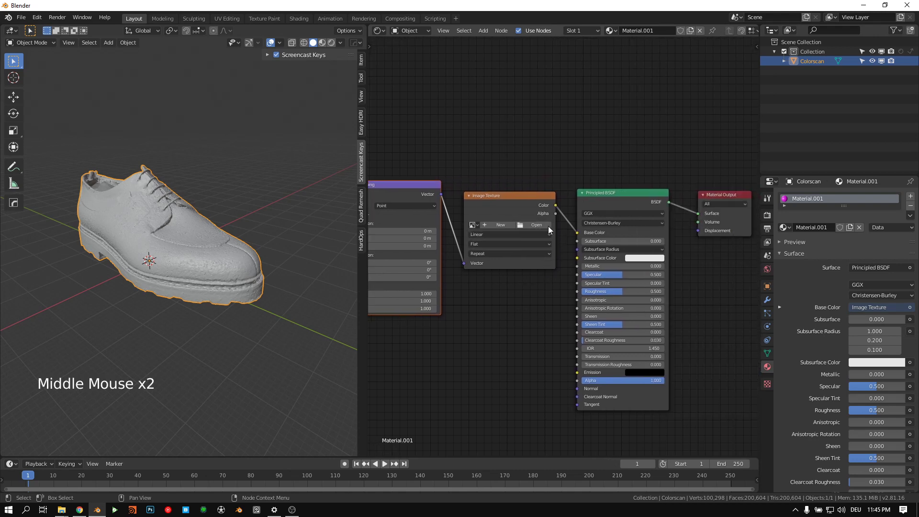
left_click(538, 225)
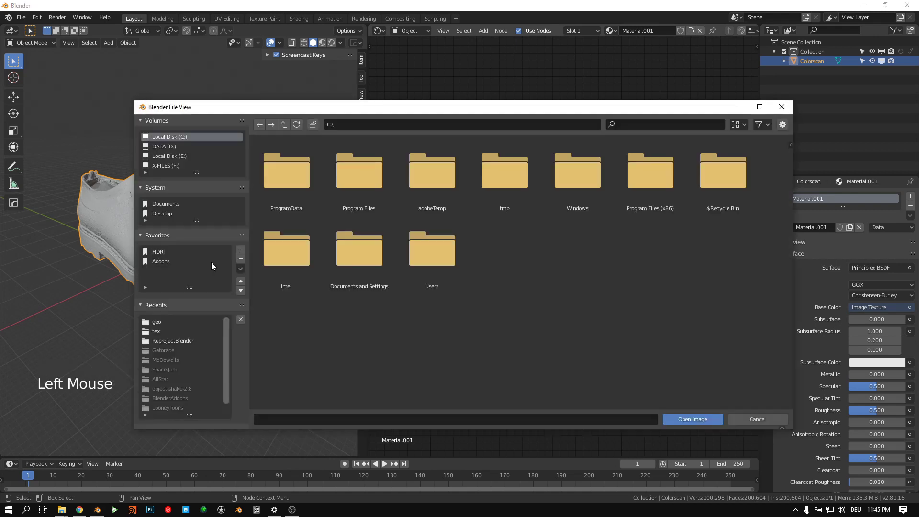
left_click(155, 331)
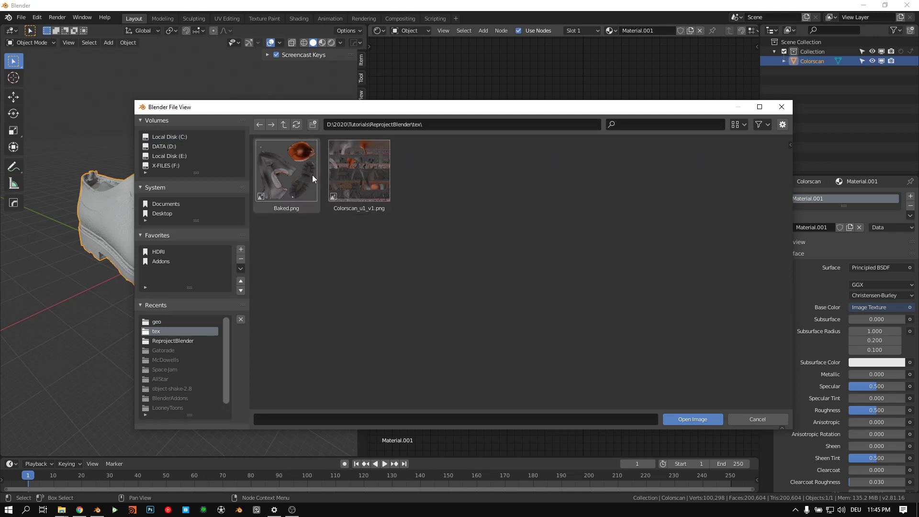
double_click(348, 167)
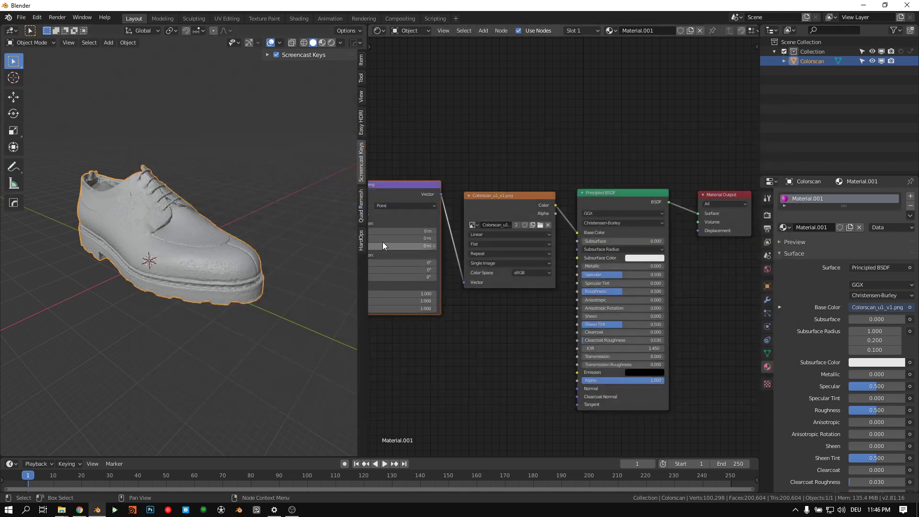
Step: Switch the 3D viewport to Material Preview shading and view the shoe with its texture
middle_click_drag(311, 230, 248, 214)
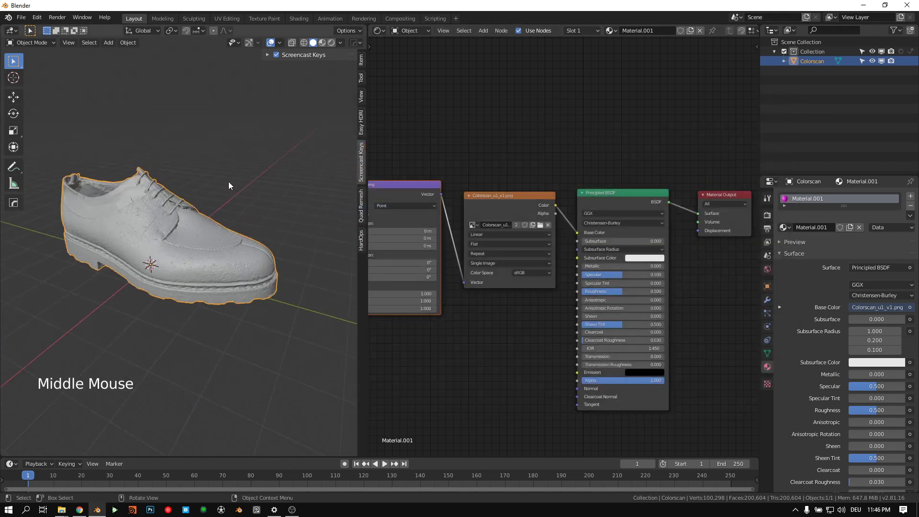
left_click(320, 42)
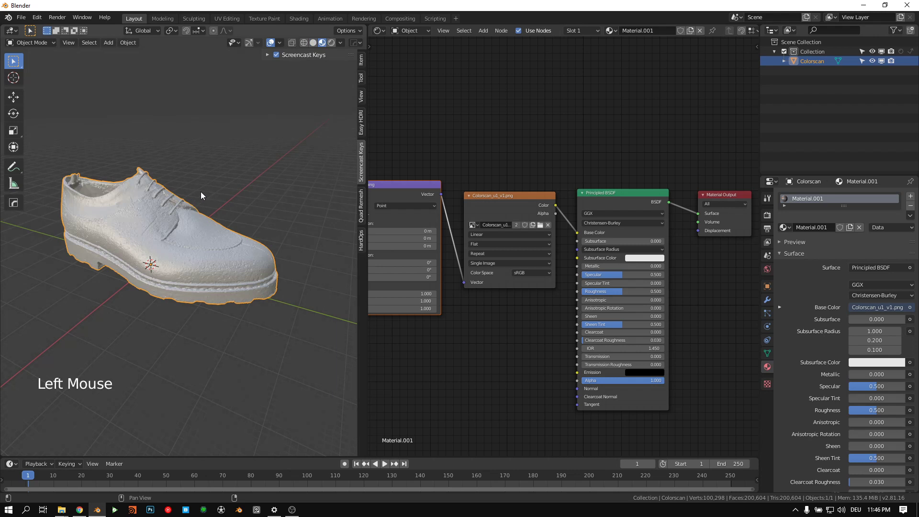
middle_click_drag(211, 193, 148, 158)
Step: Hide the 3D viewport's toolbar and view the textured shoe closer from several sides
key("t")
scroll(149, 159, "down", 2)
key("t")
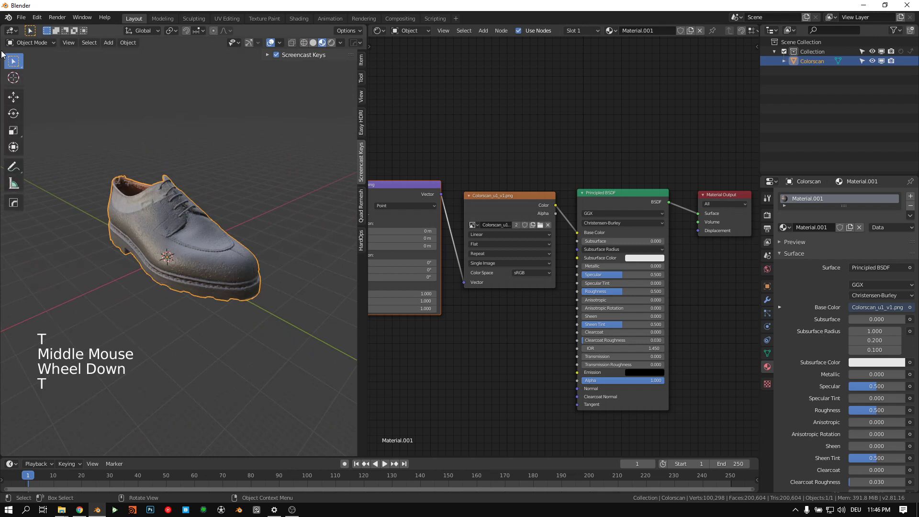
key("t")
key("t")
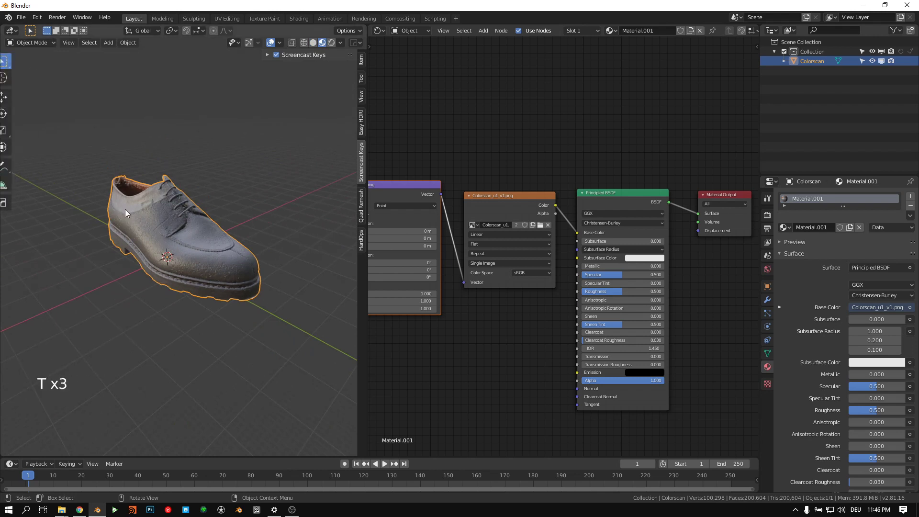
key("t")
key("t")
middle_click_drag(125, 209, 110, 182)
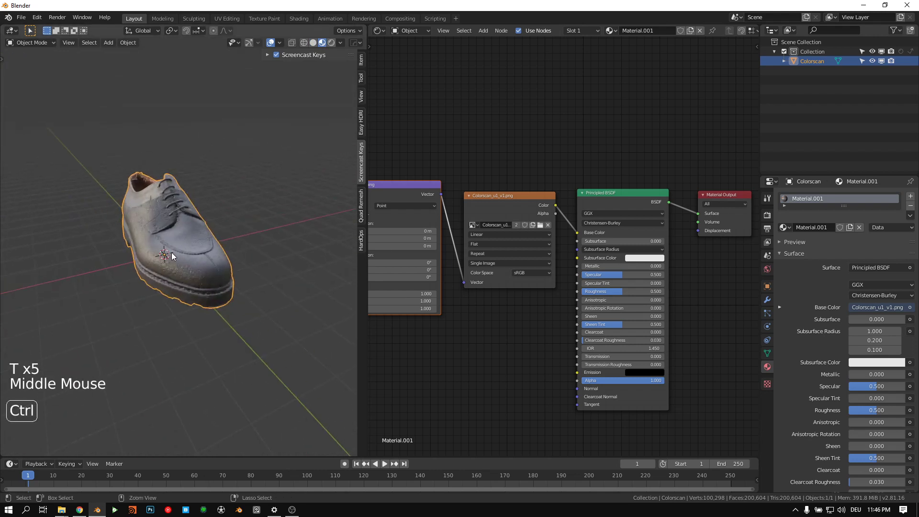
middle_click_drag(172, 252, 201, 235, "ctrl")
mouse_move(202, 234)
middle_mouse_down()
mouse_move(235, 220)
mouse_move(191, 203)
mouse_move(75, 243)
mouse_move(185, 212)
mouse_move(194, 256)
mouse_move(185, 263)
mouse_move(134, 249)
mouse_move(239, 252)
mouse_move(207, 249)
middle_mouse_up()
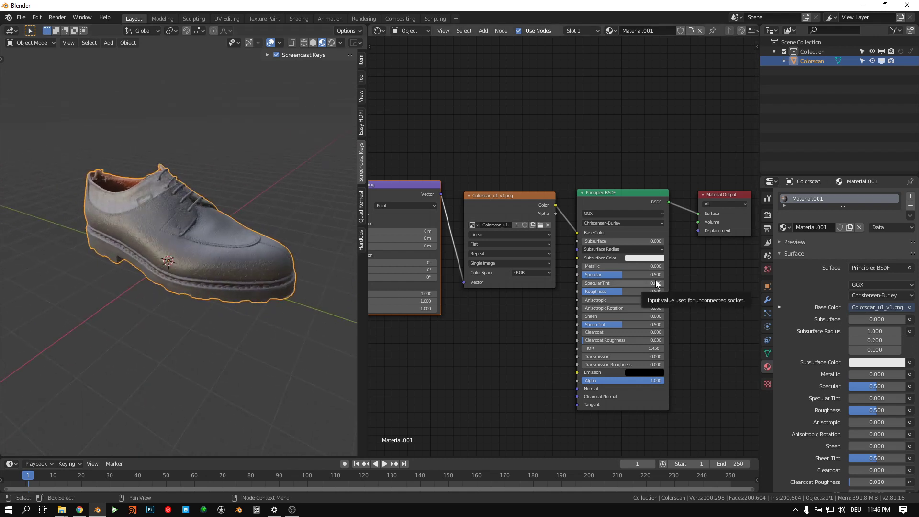
Step: Move the Principled BSDF node down below the level of the Image Texture and Material Output nodes
left_click(631, 198)
left_click_drag(630, 198, 641, 237)
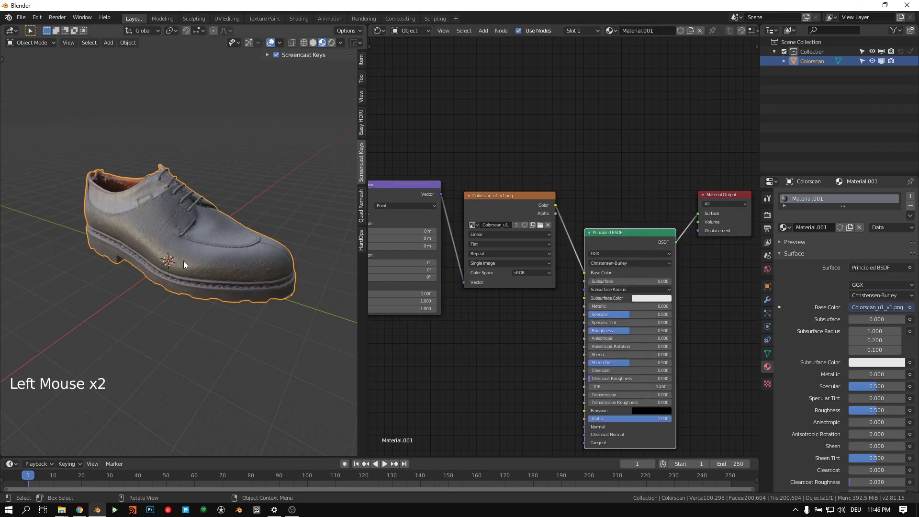
middle_click_drag(183, 261, 231, 294)
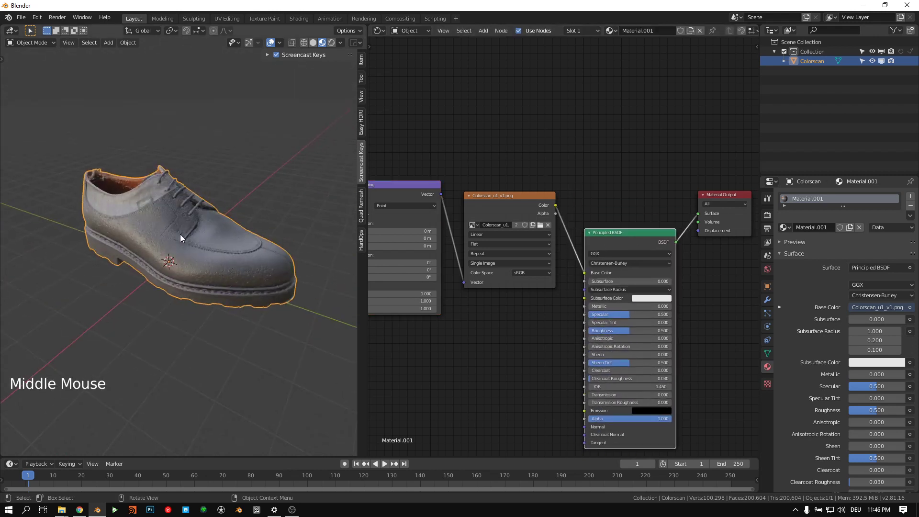
left_click_drag(640, 237, 642, 259)
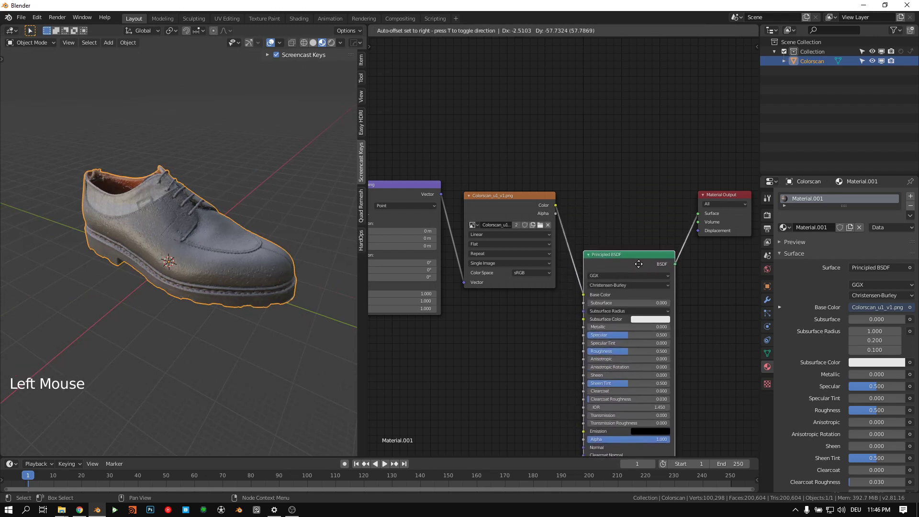
Step: Preview the Colorscan_u1_v1.png texture through a Node Wrangler Viewer node, then expand that node and place it between the texture and the Material Output
left_click(513, 203, "ctrl+shift")
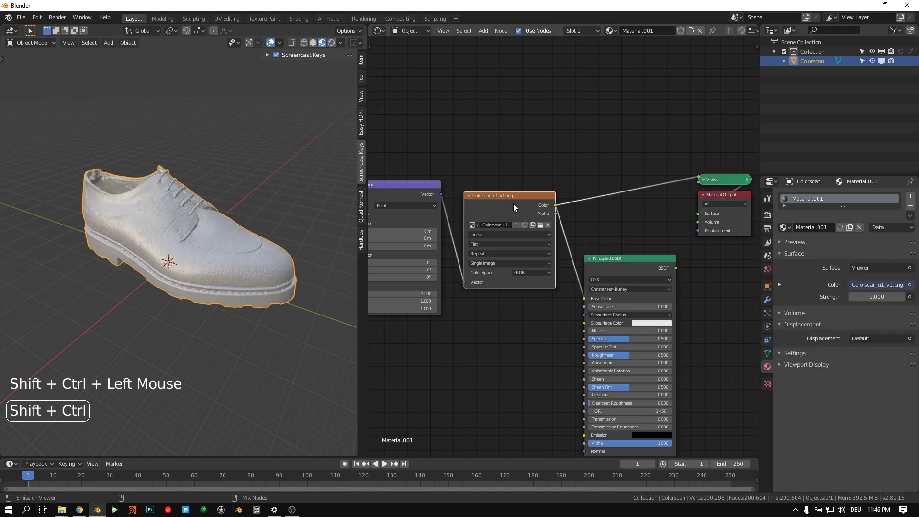
middle_click_drag(58, 211, 202, 223)
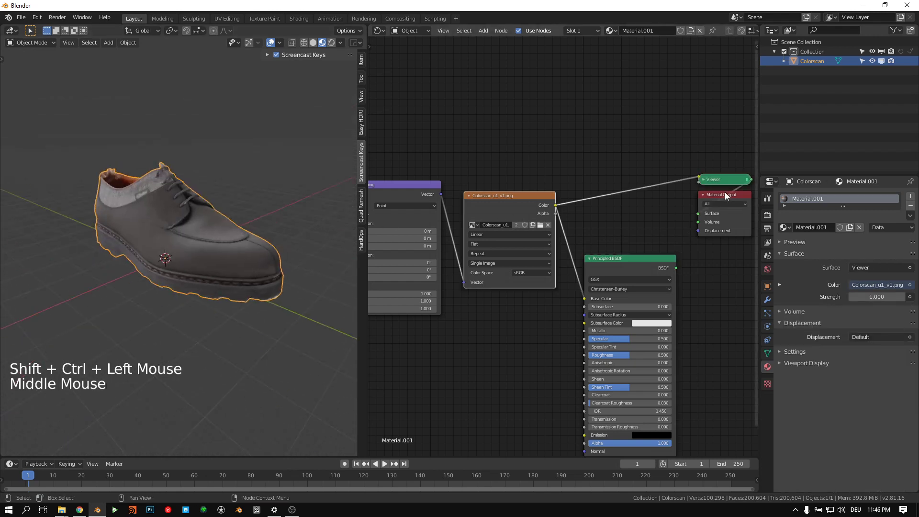
left_click_drag(724, 178, 628, 172)
left_click(620, 160)
left_click(619, 159)
middle_click_drag(630, 115, 619, 146)
Step: Add an Emission shader, connect it to the Material Output's Surface and feed its Color from the Colorscan_u1_v1.png texture
key("shift+a")
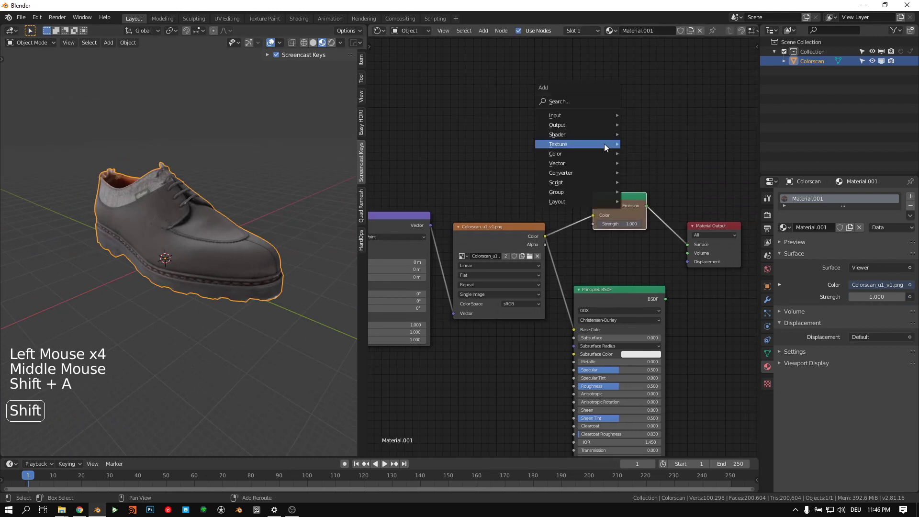
key("shift+a")
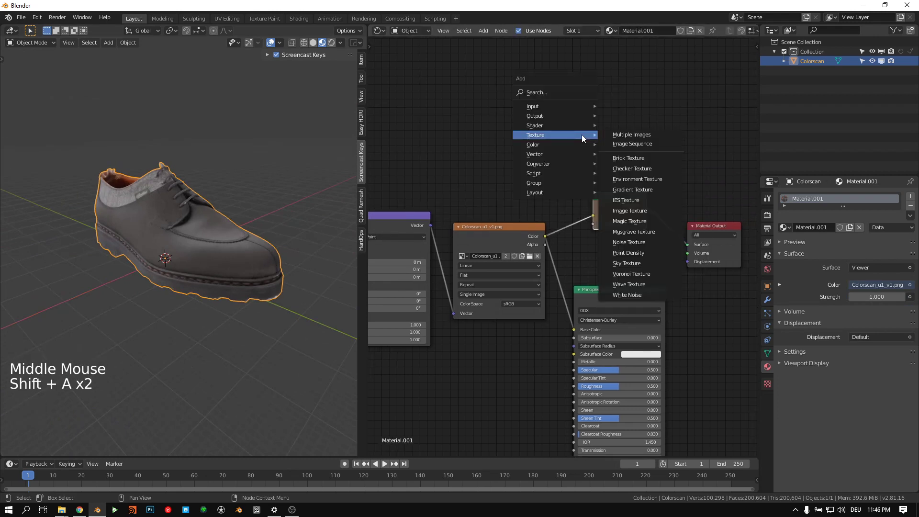
mouse_move(557, 126)
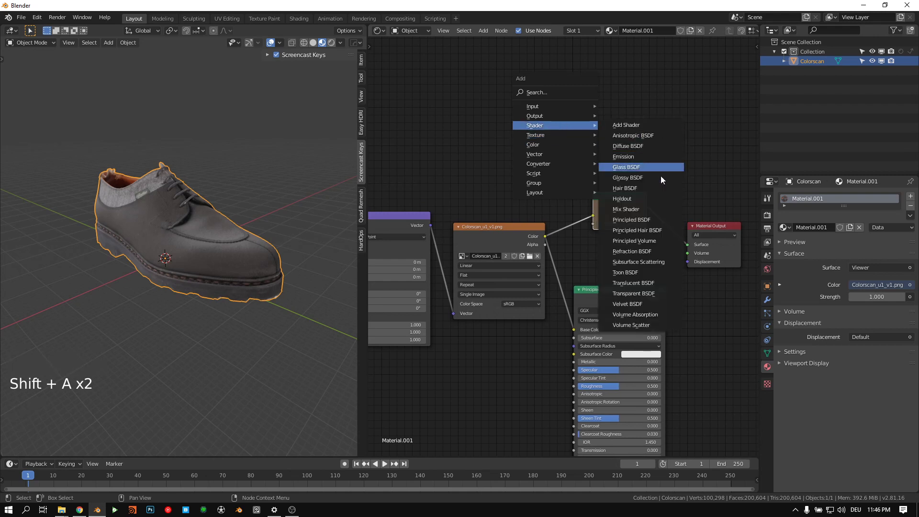
left_click(633, 157)
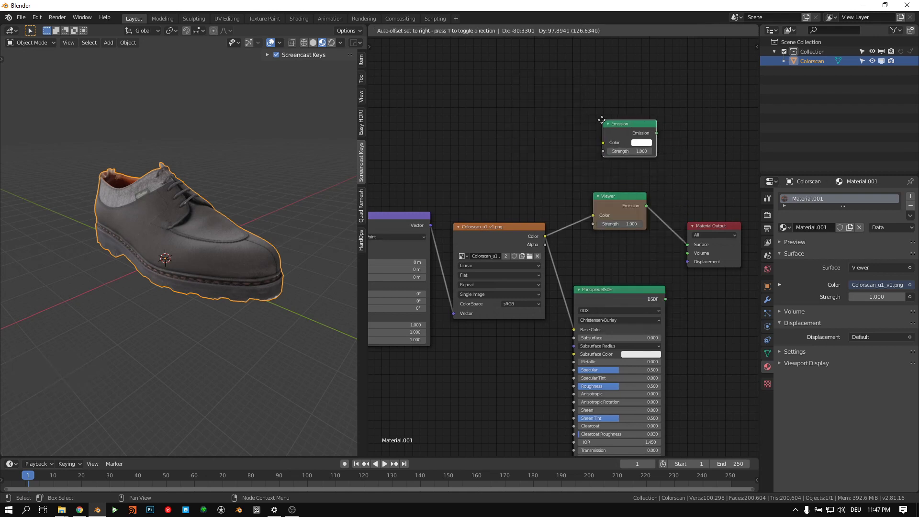
left_click(647, 161)
left_click_drag(645, 147, 688, 245)
left_click_drag(545, 239, 591, 157)
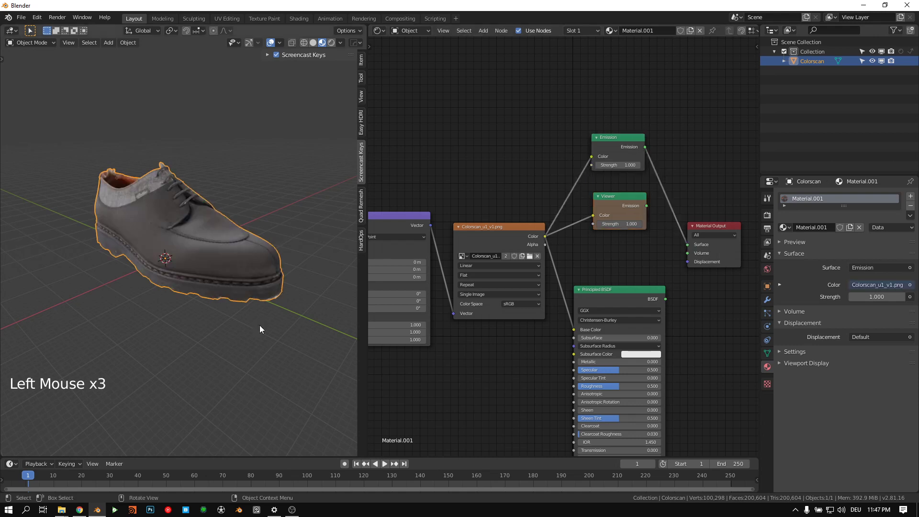
Step: Check the shoe with the Emission shader and delete the manually added Emission node
middle_click_drag(259, 325, 201, 282)
left_click(632, 156)
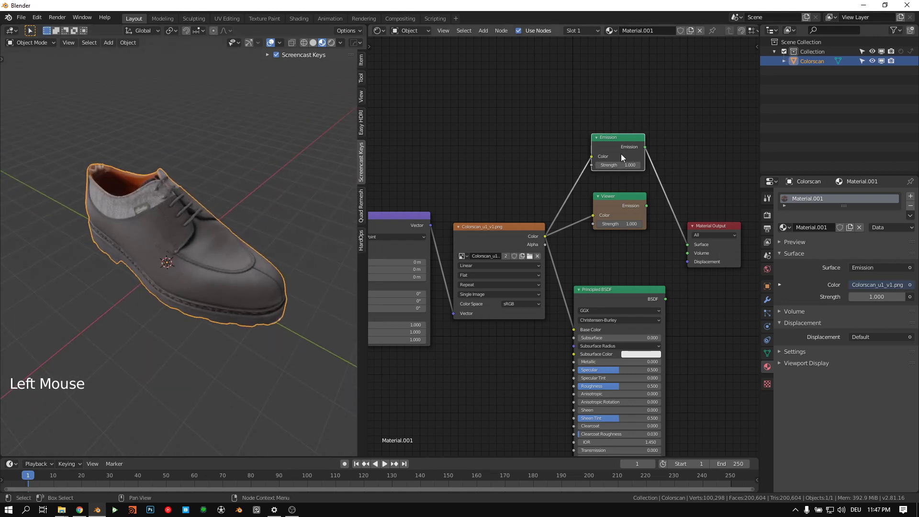
key("x")
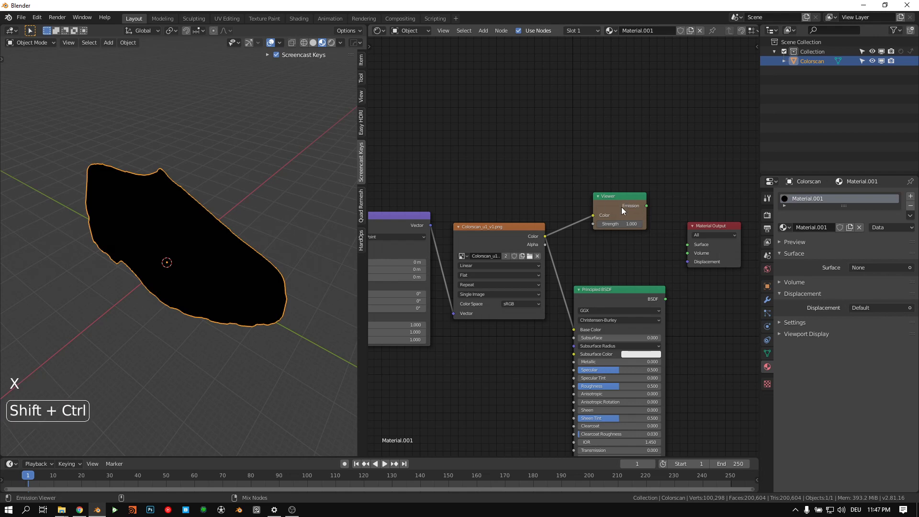
Step: Delete the Viewer node from the shoe's material
left_click(626, 206, "ctrl+shift")
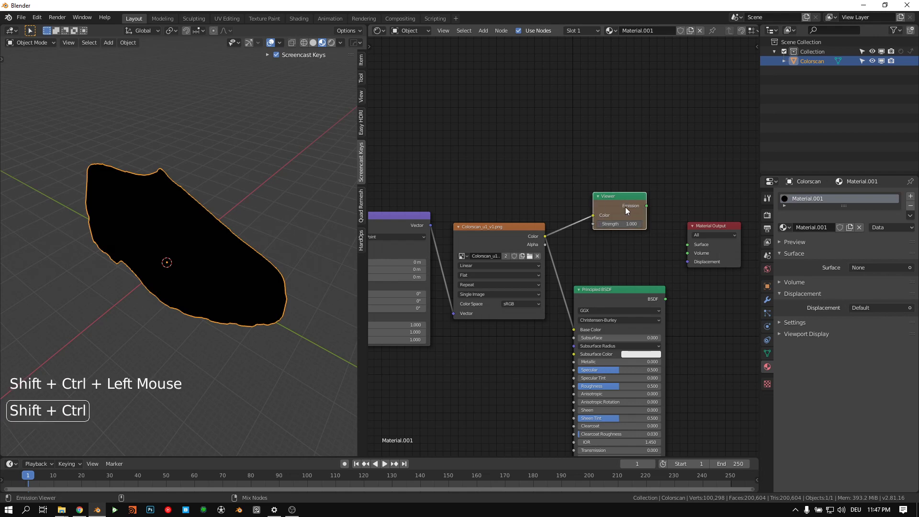
left_click(631, 196, "ctrl+shift")
left_click(624, 203, "ctrl+shift")
left_click(624, 194, "ctrl+shift")
left_click(616, 199, "ctrl+shift")
left_click(616, 199, "ctrl+shift")
left_click(616, 199, "ctrl+shift")
key("x")
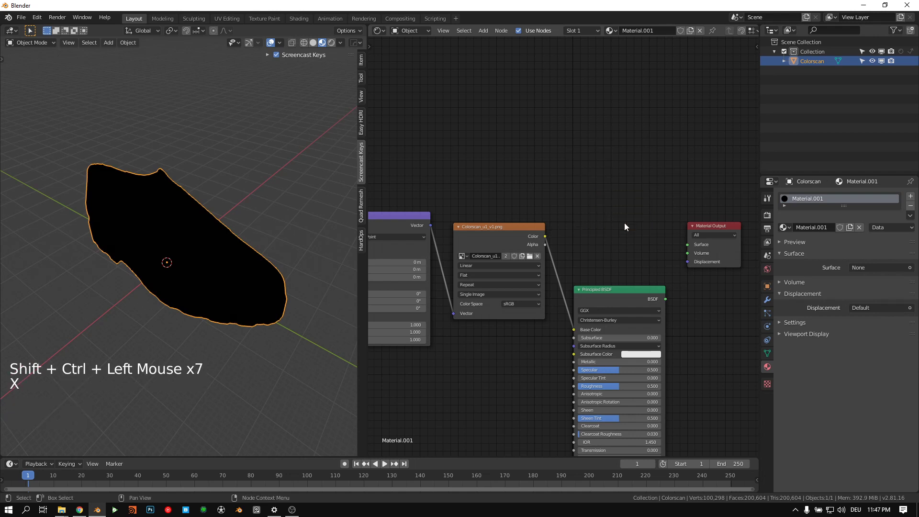
Step: Preview the Principled BSDF on the shoe with Node Wrangler and switch the preview to the Colorscan_u1_v1.png texture
middle_click_drag(606, 288, 594, 256)
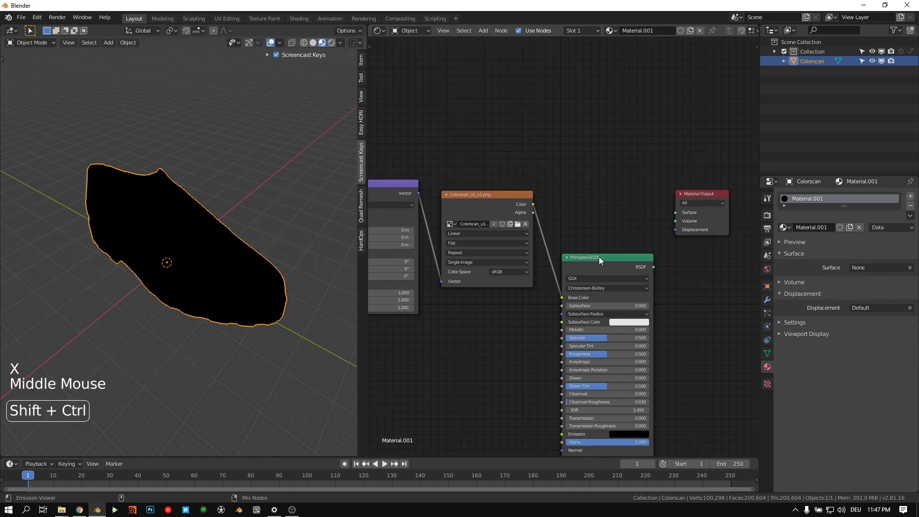
left_click(593, 260, "ctrl+shift")
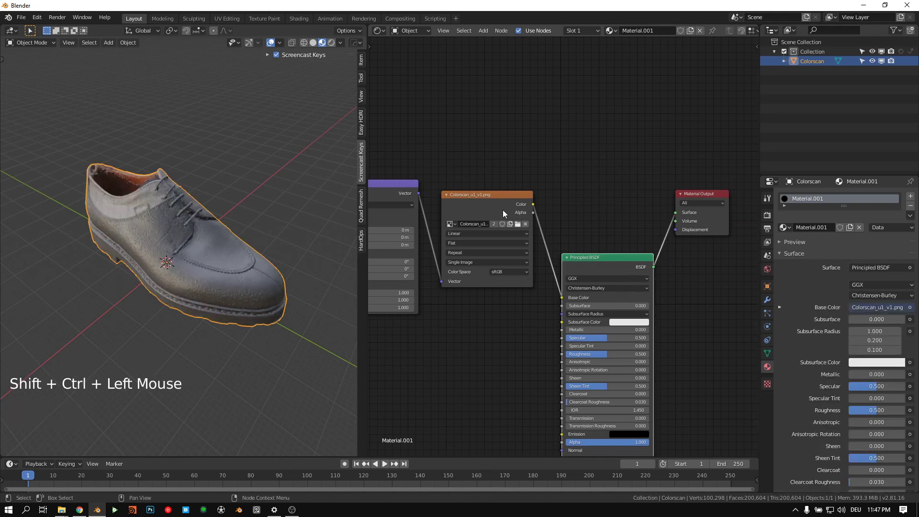
middle_click_drag(179, 222, 174, 205)
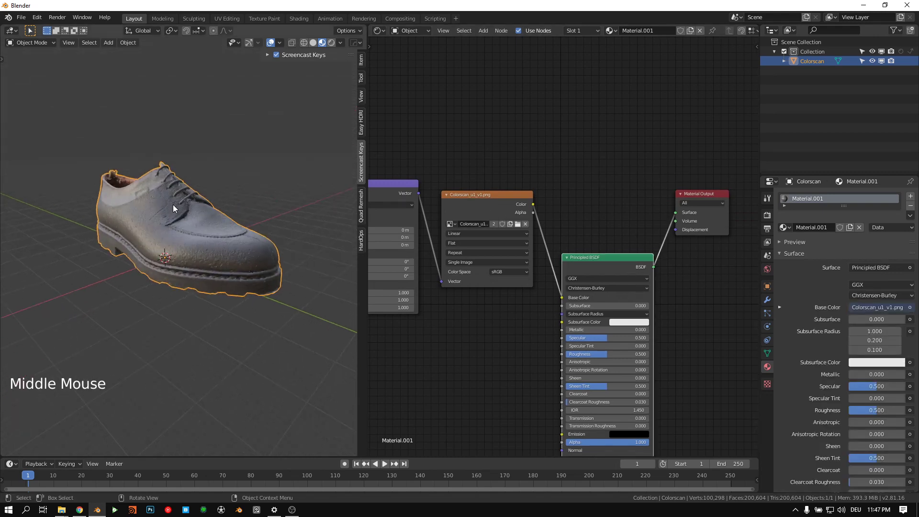
left_click(487, 206, "ctrl+shift")
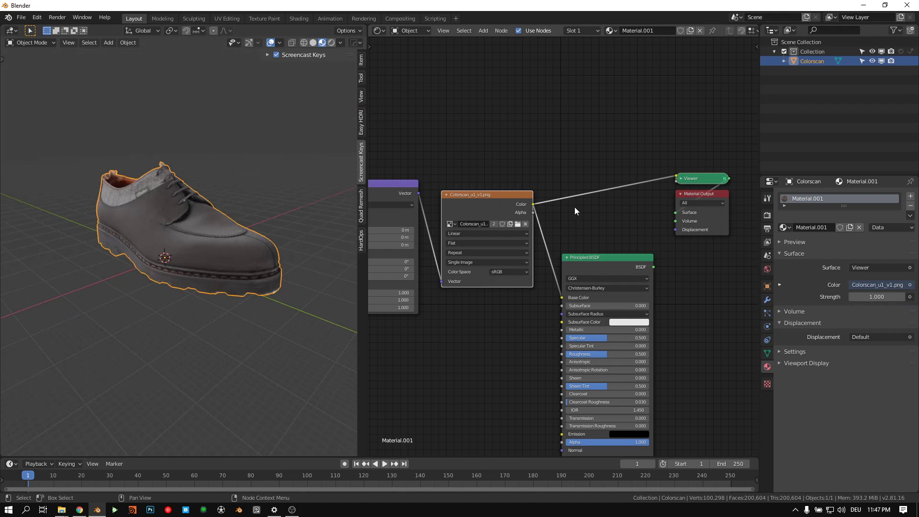
middle_click_drag(164, 230, 239, 220)
middle_click_drag(239, 221, 198, 239)
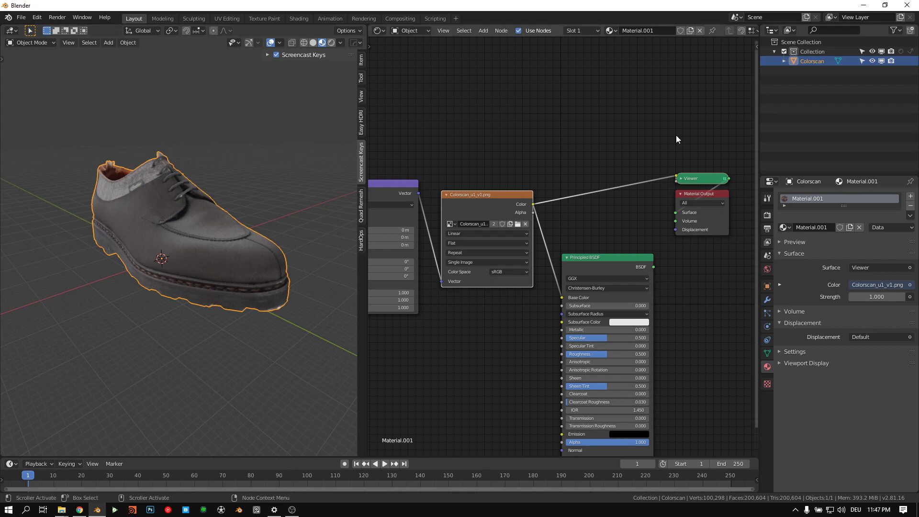
Step: Duplicate the Colorscan shoe in place and rename the duplicate Colorscan-LP
key("shift+d")
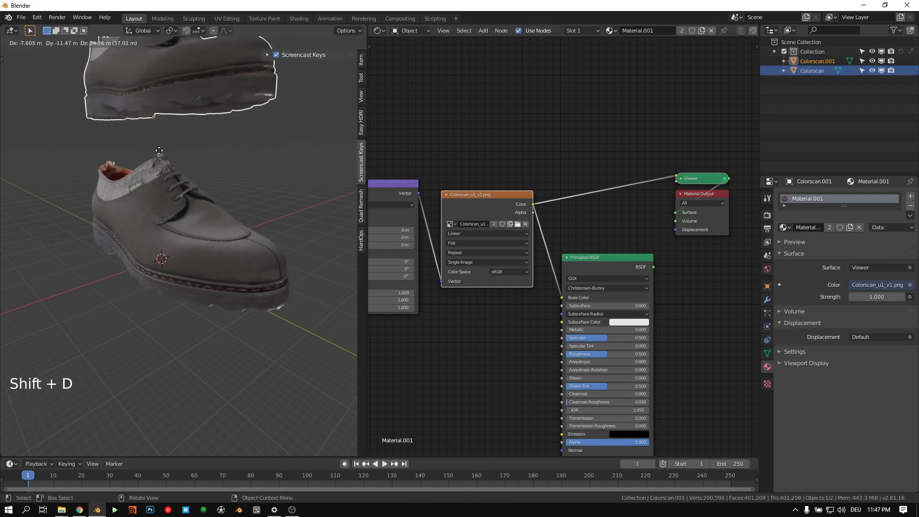
right_click(227, 156)
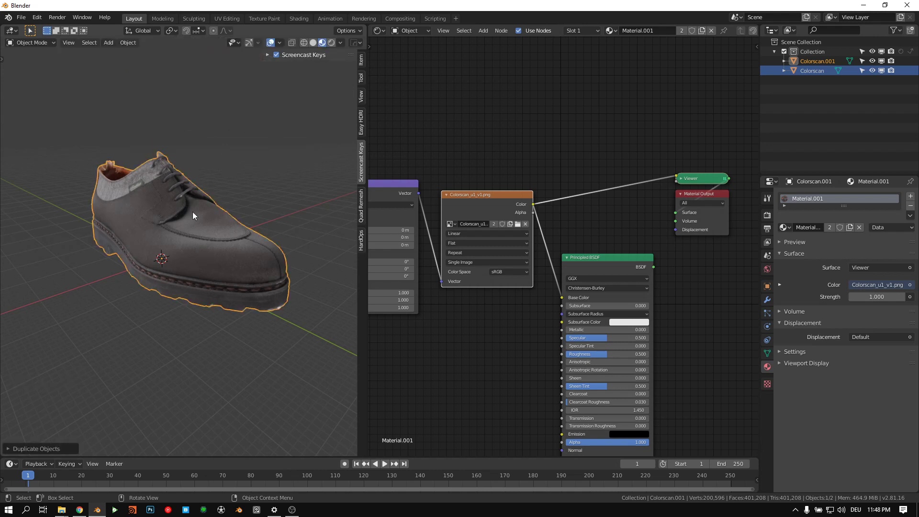
left_click(833, 60)
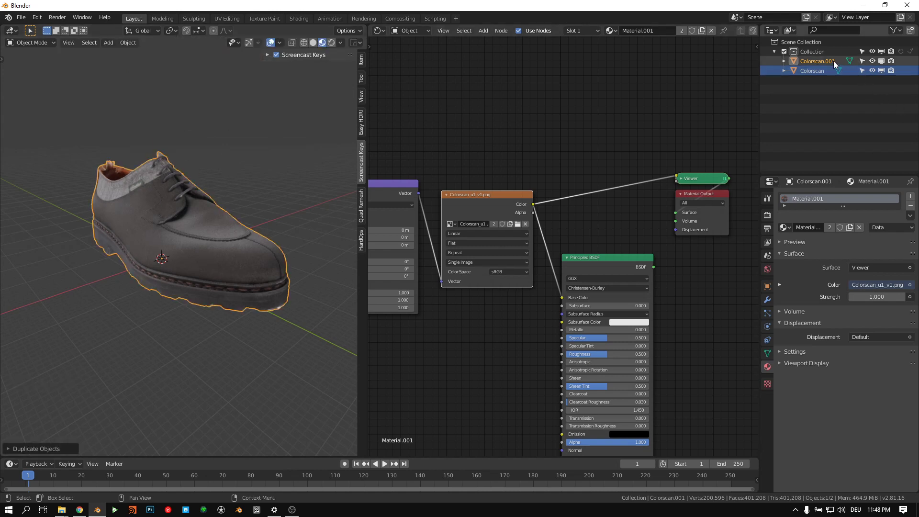
double_click(832, 59)
left_click_drag(825, 61, 861, 62)
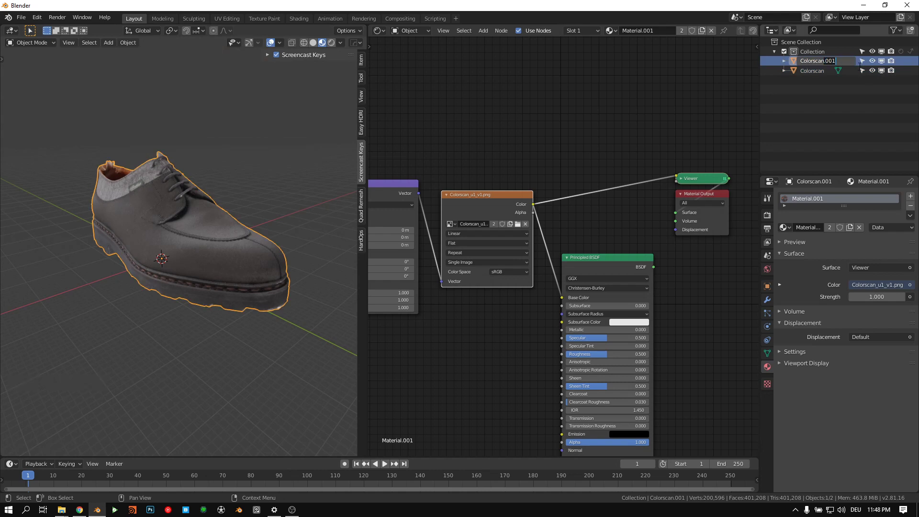
key("BackSpace")
type("-Lp")
key("BackSpace")
type("P")
key("Return")
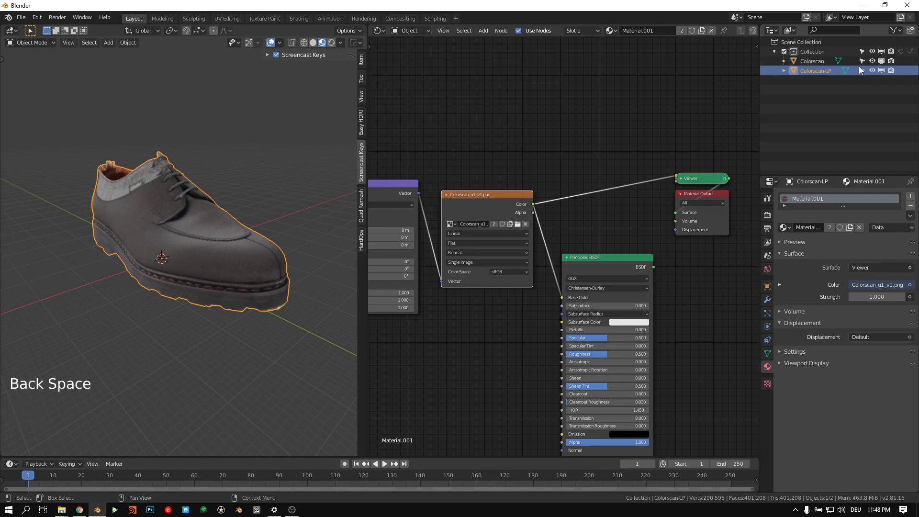
Step: Rename the original Colorscan object as Colorscan-HP
triple_click(822, 61)
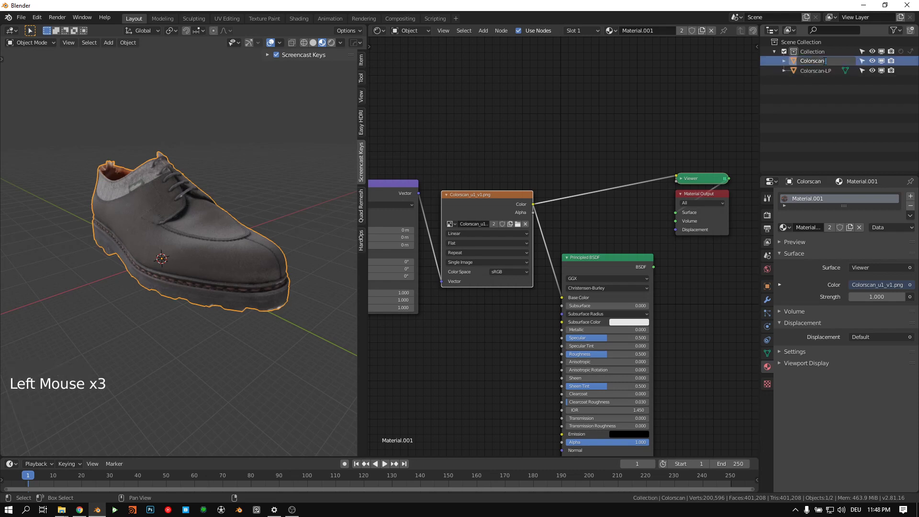
type("-HP")
key("Return")
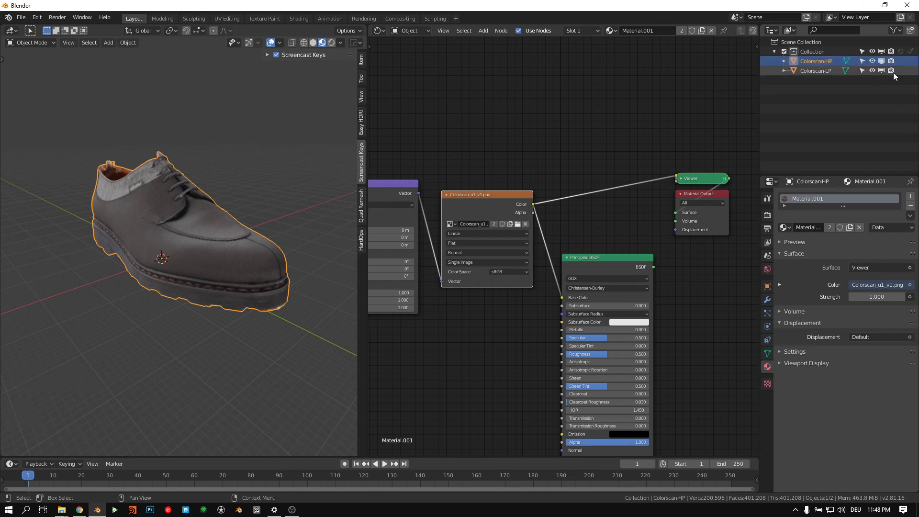
Step: Reduce the outliner's restriction toggles to selectability and viewport hiding, and hide Colorscan-HP in the viewport
left_click(874, 61)
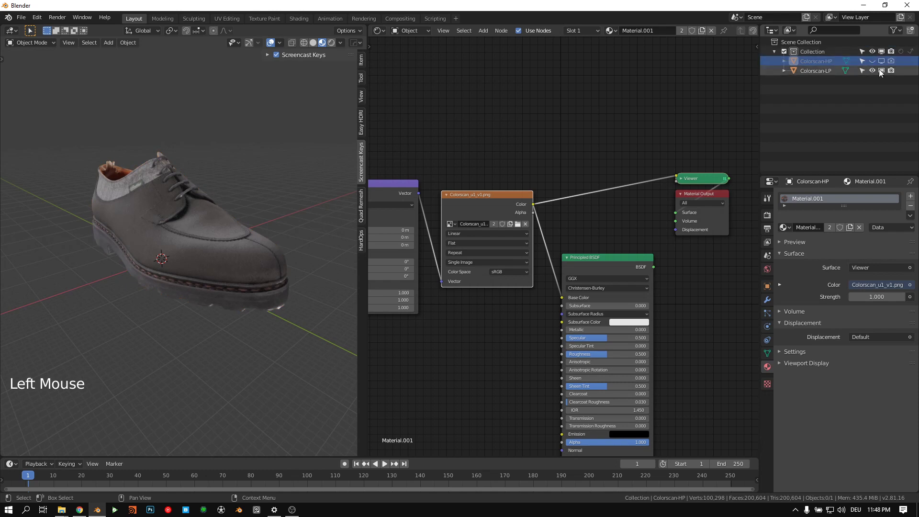
left_click(893, 30)
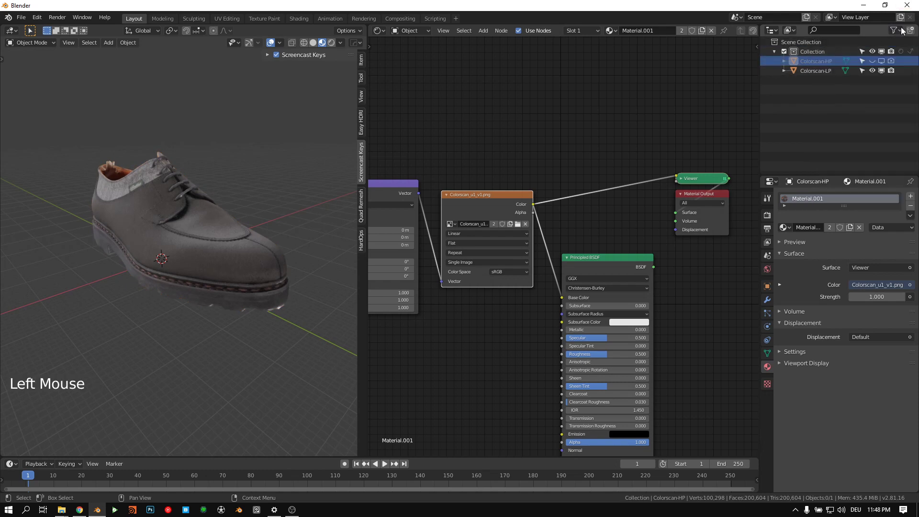
left_click(895, 31)
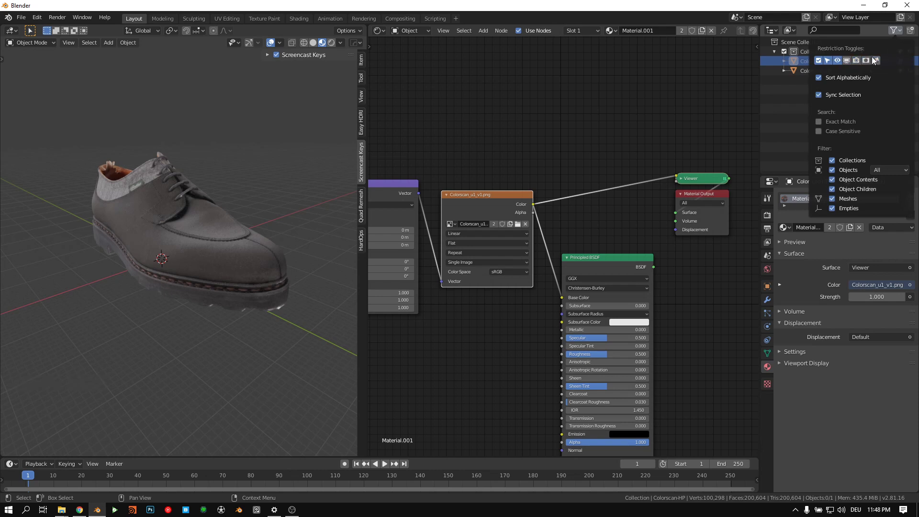
left_click(893, 30)
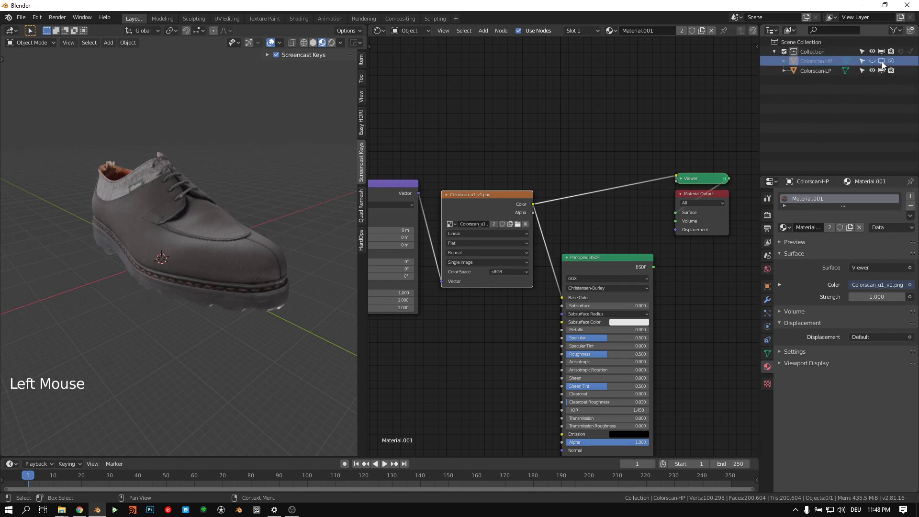
left_click(882, 61)
left_click(872, 61)
left_click(893, 30)
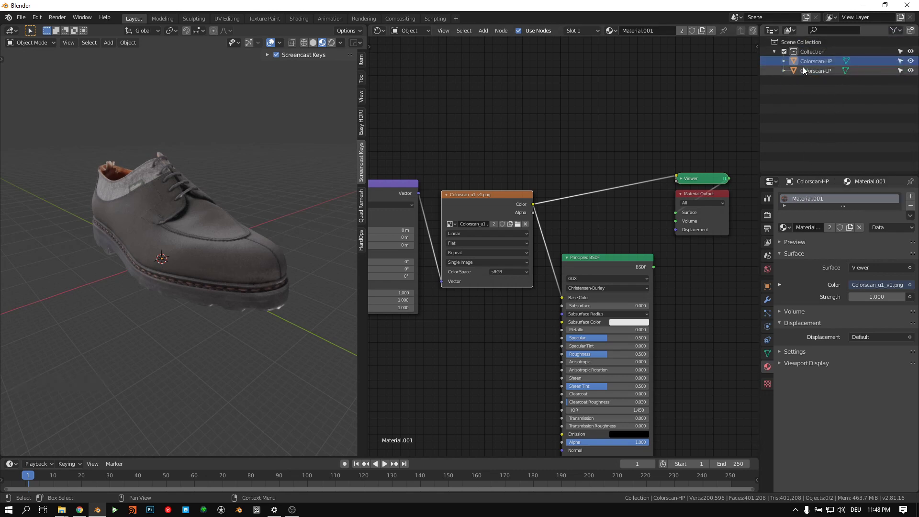
left_click(912, 61)
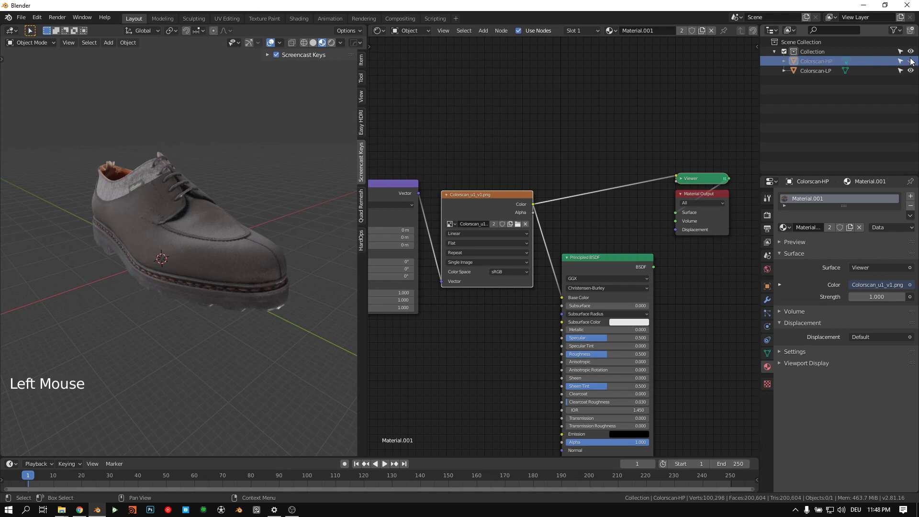
Step: Remesh Colorscan-LP with Quad Remesher using a quad count of 5000
left_click(814, 69)
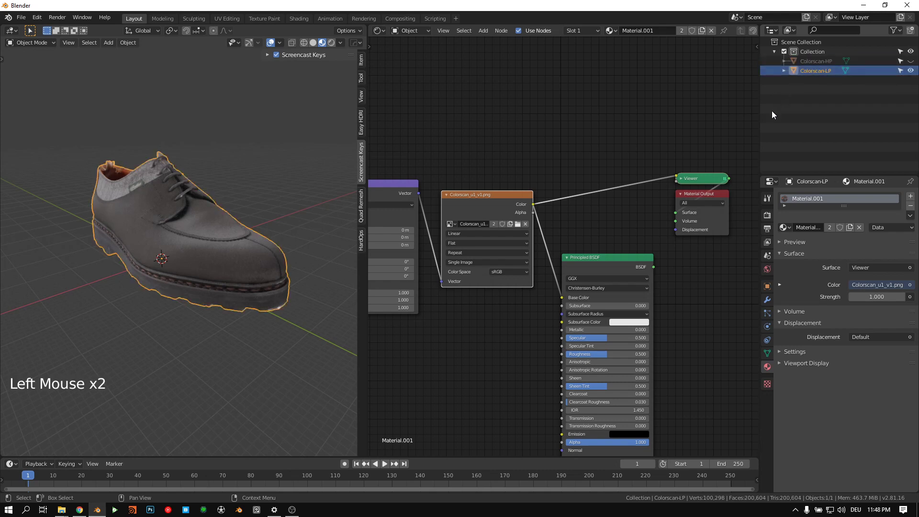
left_click(362, 213)
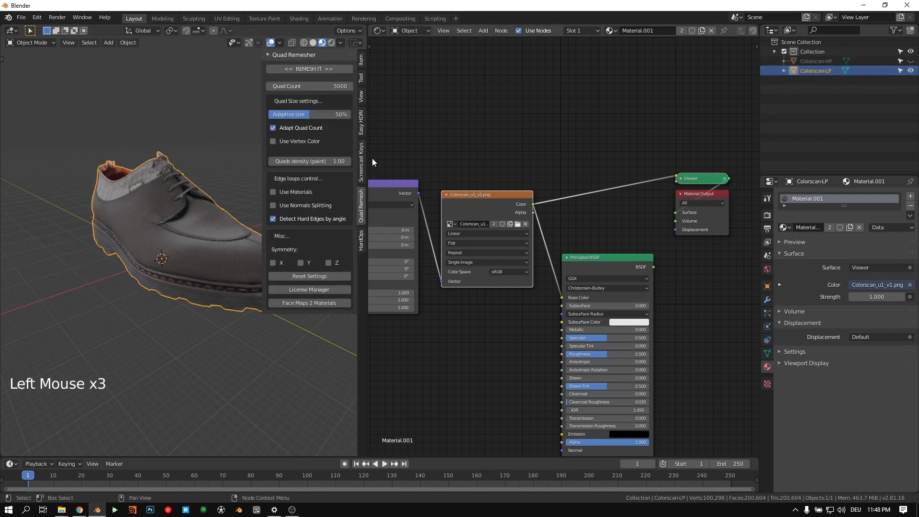
middle_click_drag(214, 185, 169, 240, "shift")
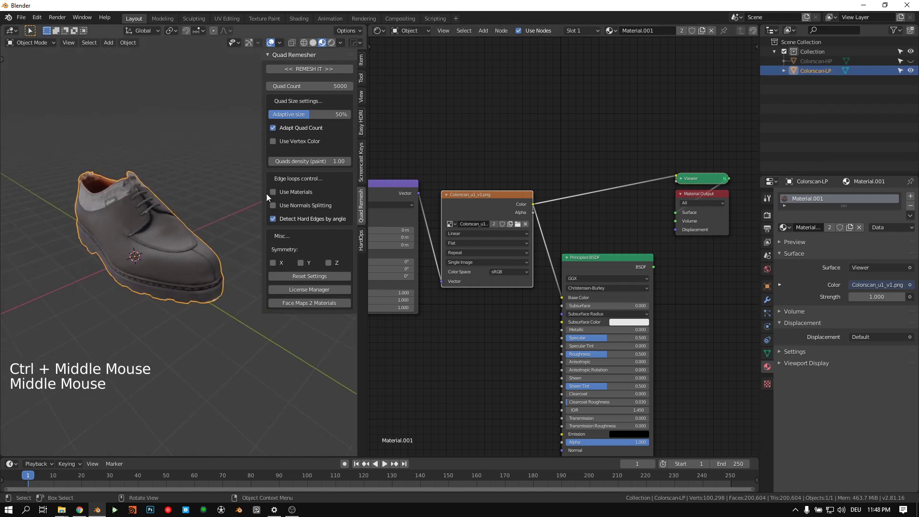
left_click(320, 85)
type("10")
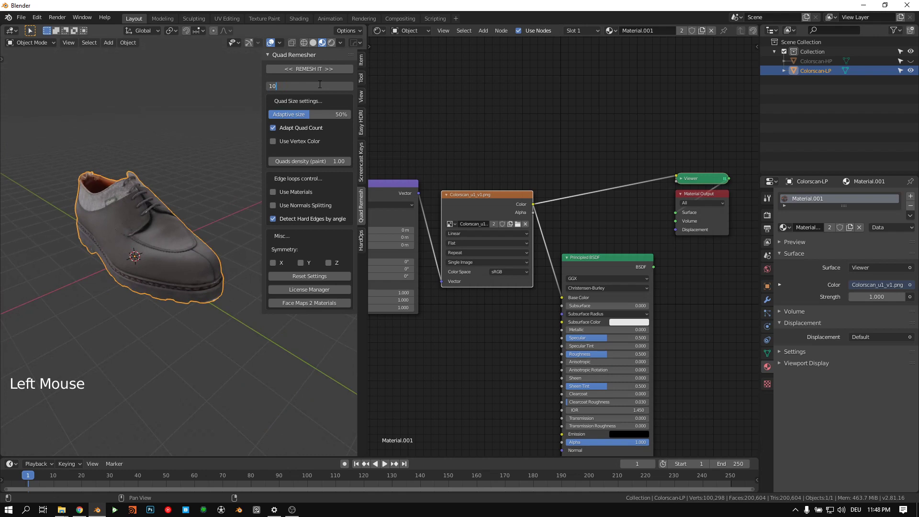
key("BackSpace")
key("BackSpace")
type("500")
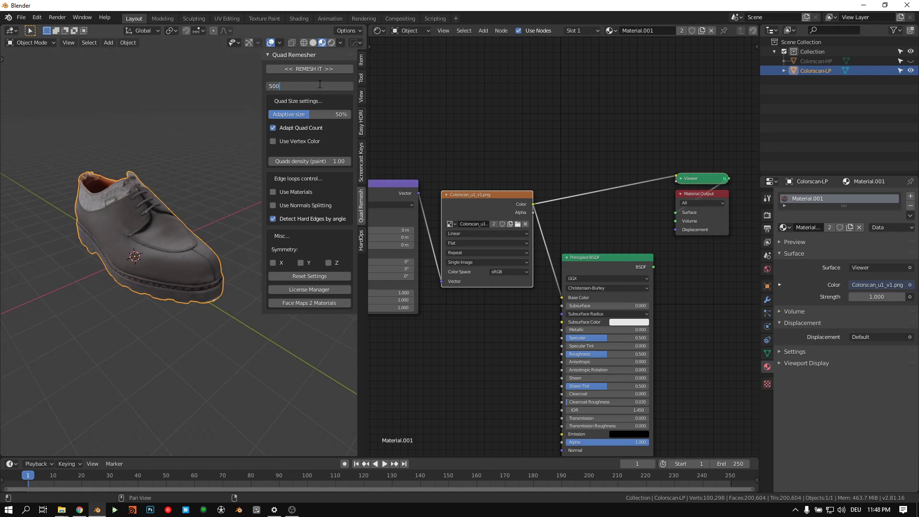
key("Return")
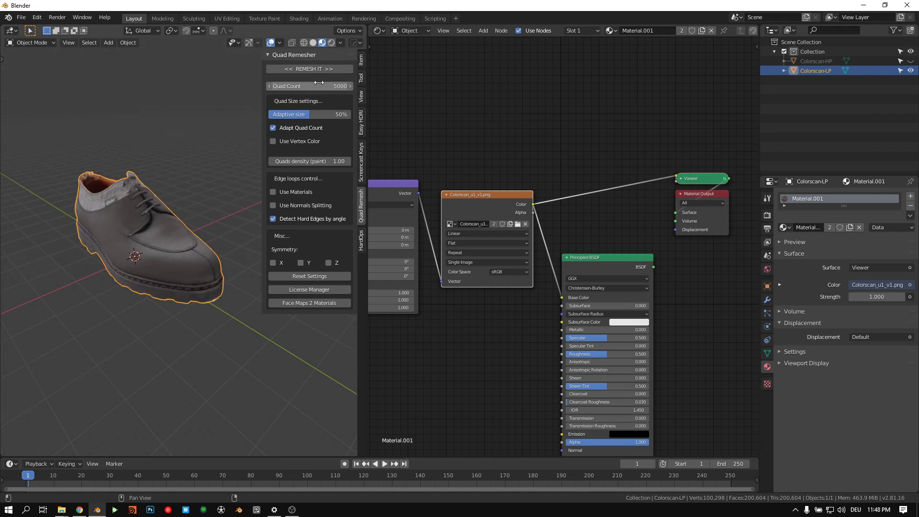
left_click(320, 68)
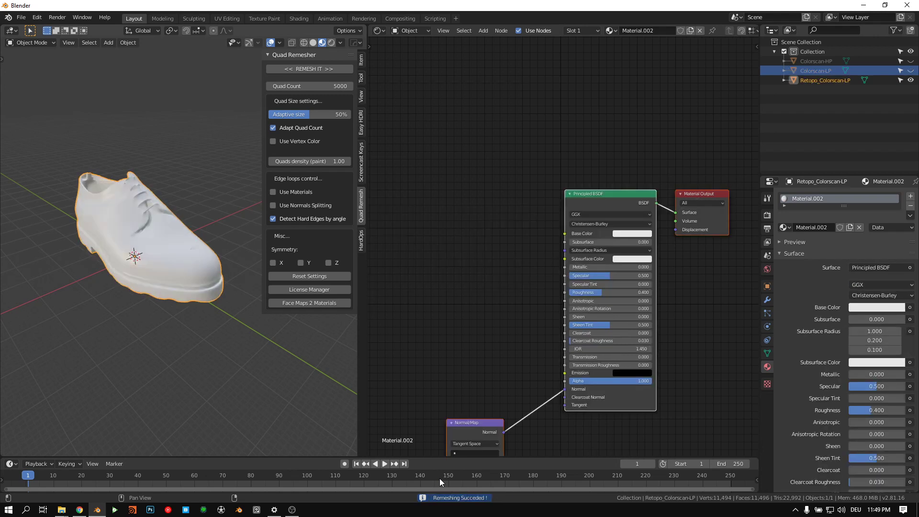
Step: Inspect the remeshed shoe, select Retopo_Colorscan-LP and delete the Normal Map node from its material
middle_click_drag(136, 289, 137, 258, "ctrl")
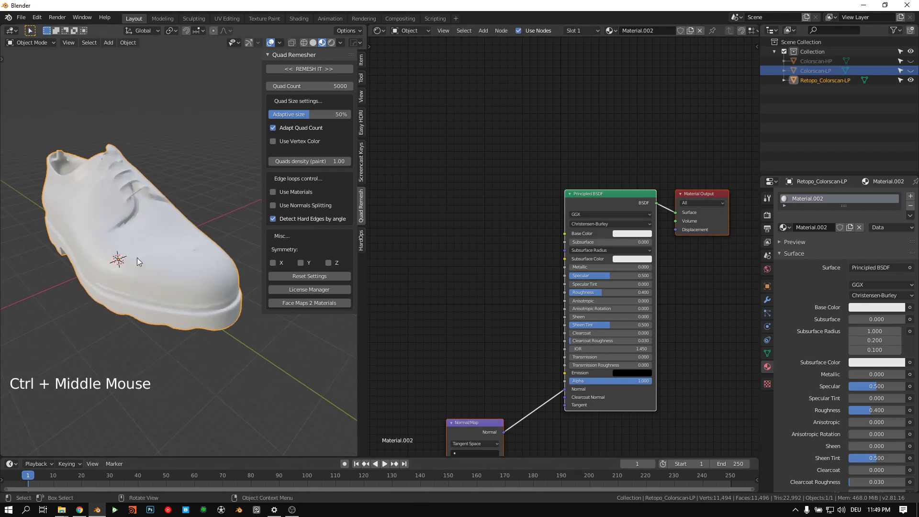
middle_click_drag(136, 257, 167, 253, "shift")
middle_click_drag(62, 245, 268, 258)
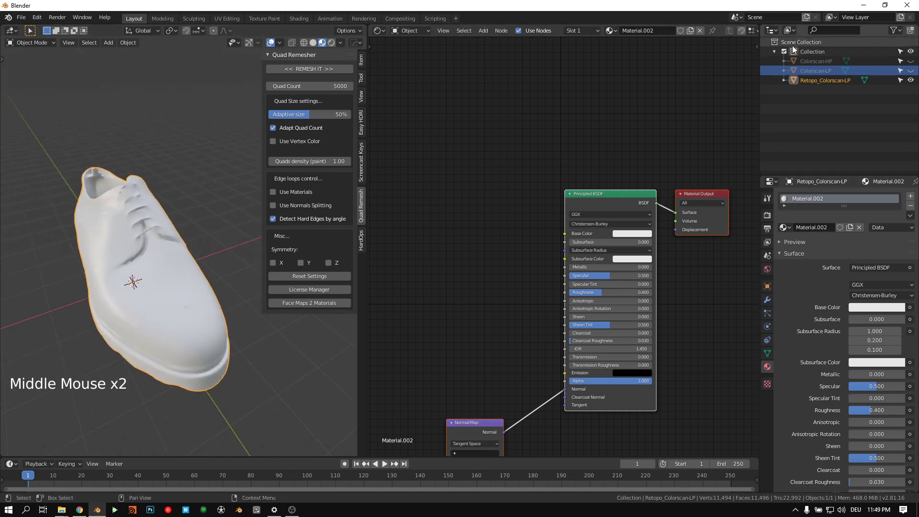
left_click(818, 81)
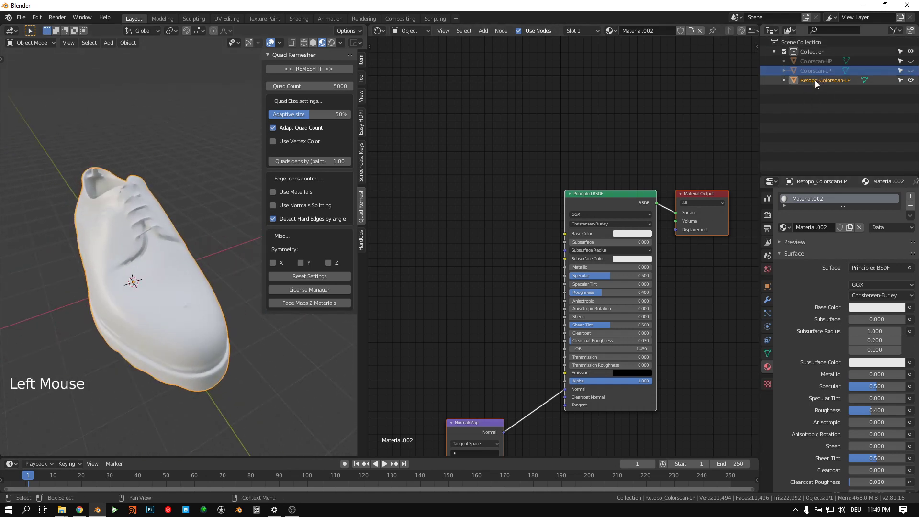
middle_click_drag(491, 271, 501, 191)
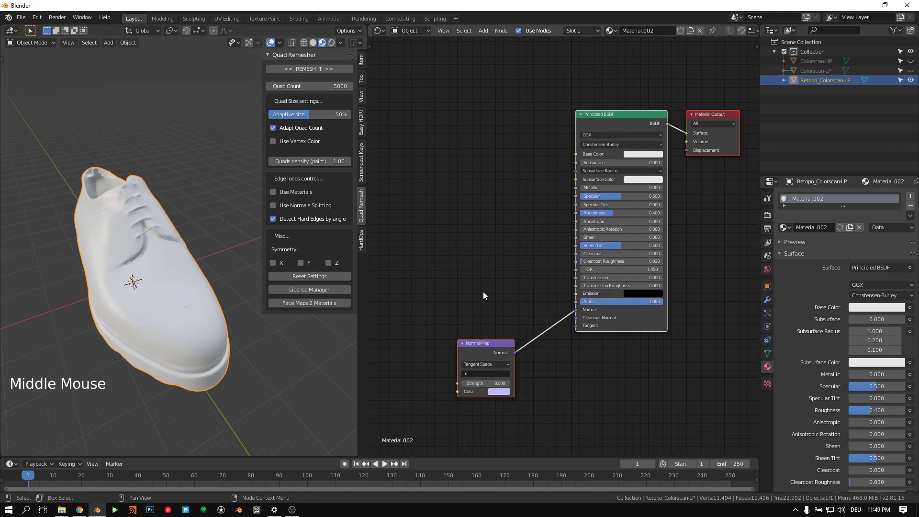
left_click(469, 426)
key("x")
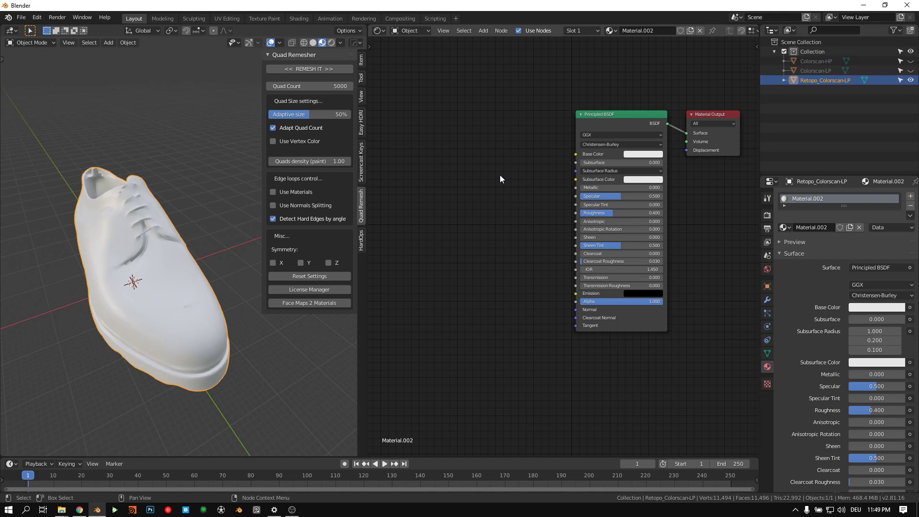
Step: Hide the 3D viewport's sidebar and put Retopo_Colorscan-LP into Edit Mode
middle_click_drag(148, 175, 204, 177)
key("n")
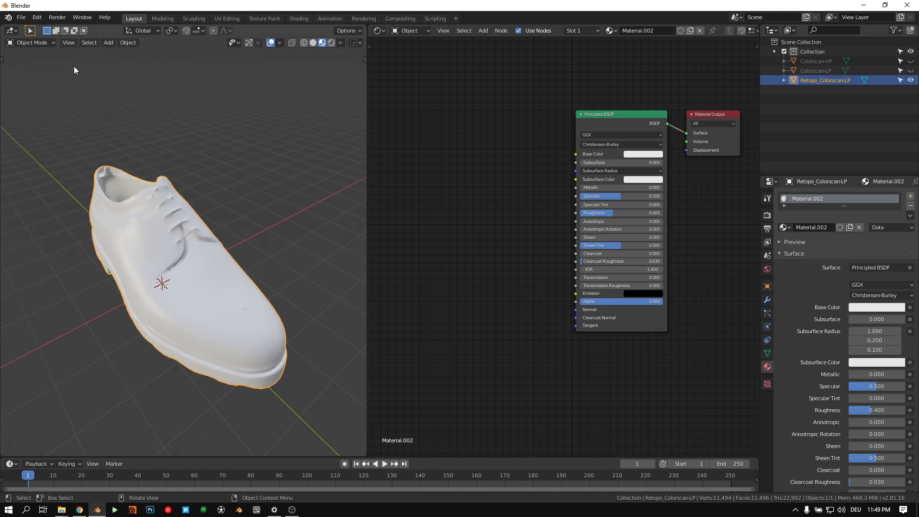
left_click(35, 45)
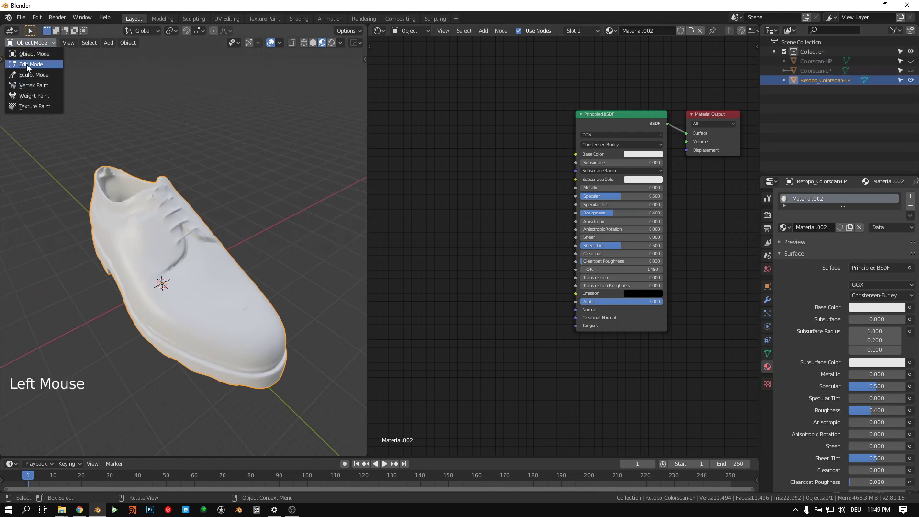
left_click(26, 64)
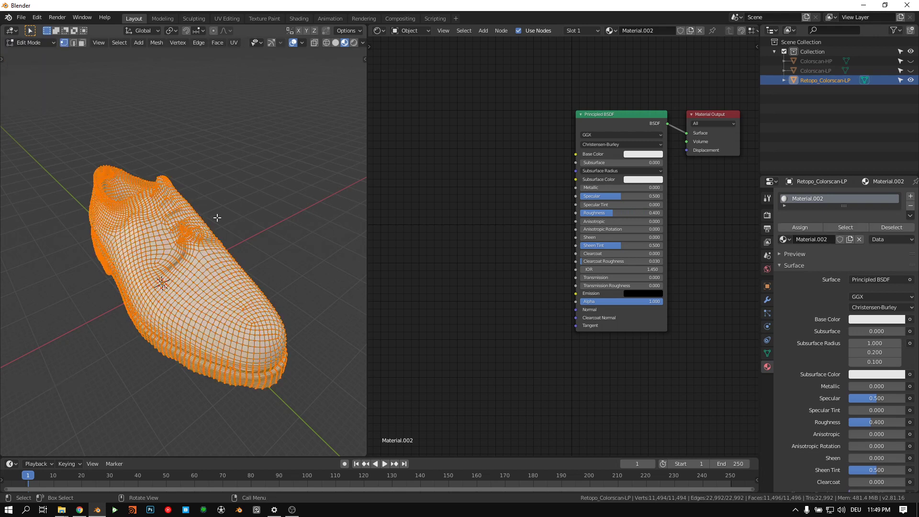
Step: In vertex select mode, select the shortest vertex path from below the laces over the toe down to the sole's lower edge
key("Tab")
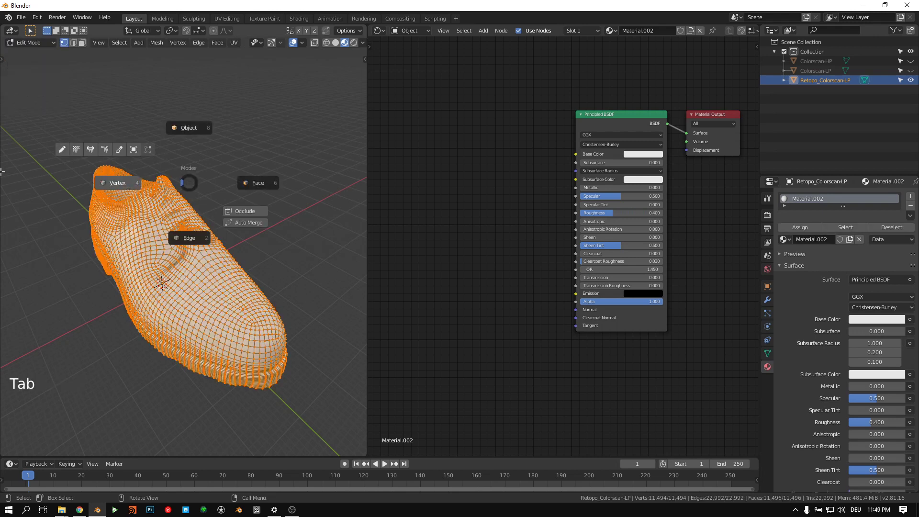
middle_click_drag(245, 232, 79, 85)
middle_click_drag(158, 218, 103, 112)
scroll(187, 269, "down", 1)
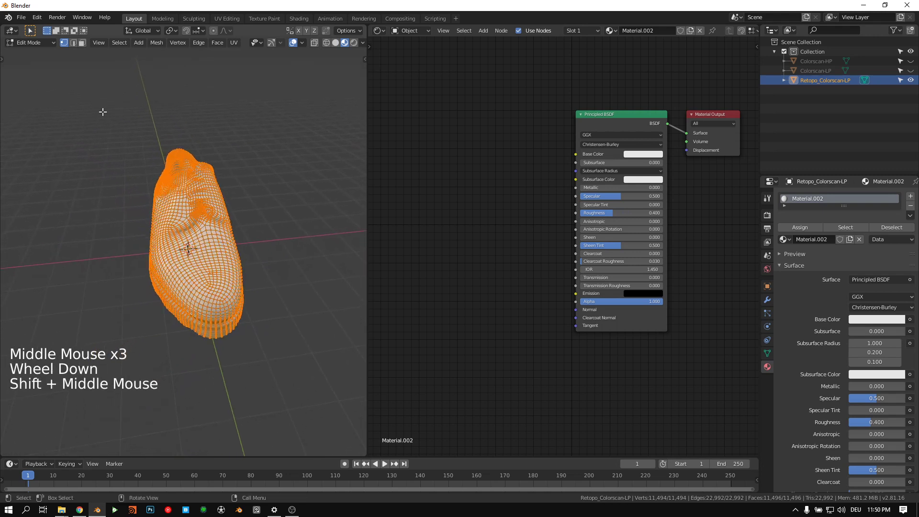
left_click(73, 44)
left_click(63, 42)
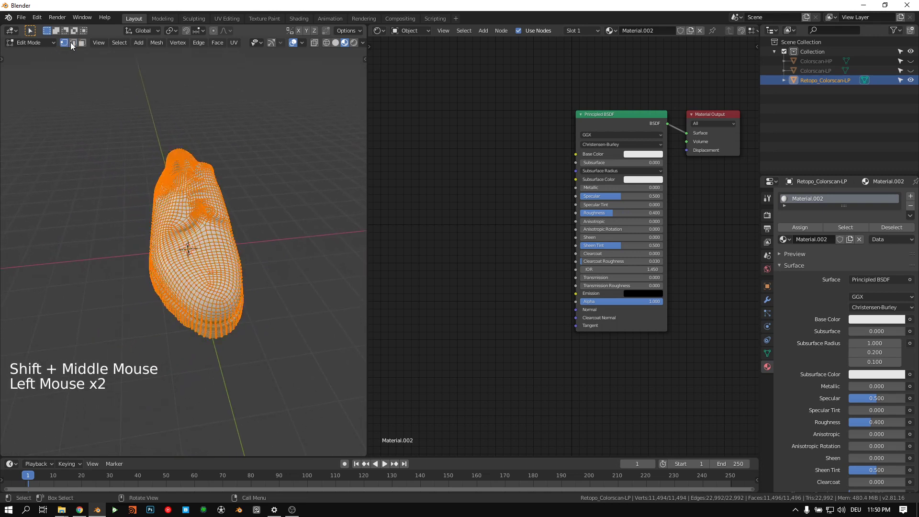
middle_click_drag(206, 249, 195, 153)
scroll(214, 245, "up", 3)
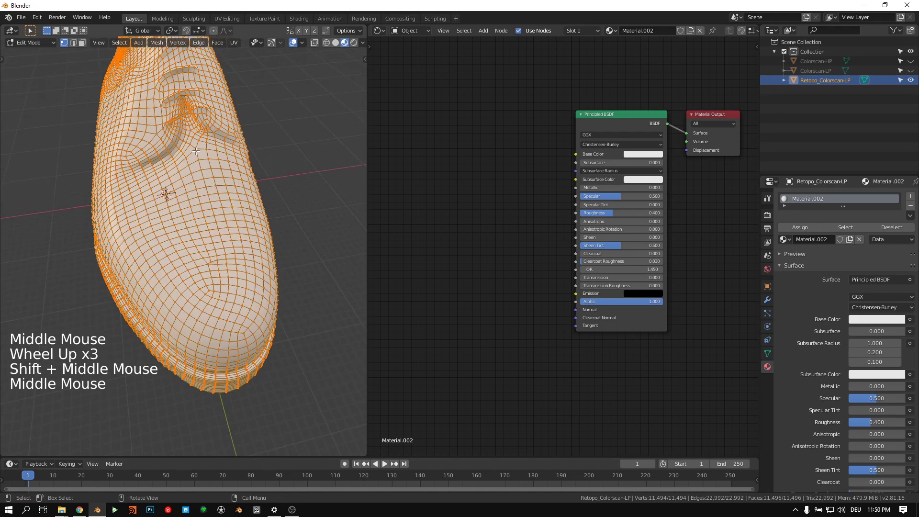
left_click(196, 149)
mouse_move(236, 277)
middle_mouse_down()
mouse_move(225, 244)
mouse_move(235, 273)
middle_mouse_up()
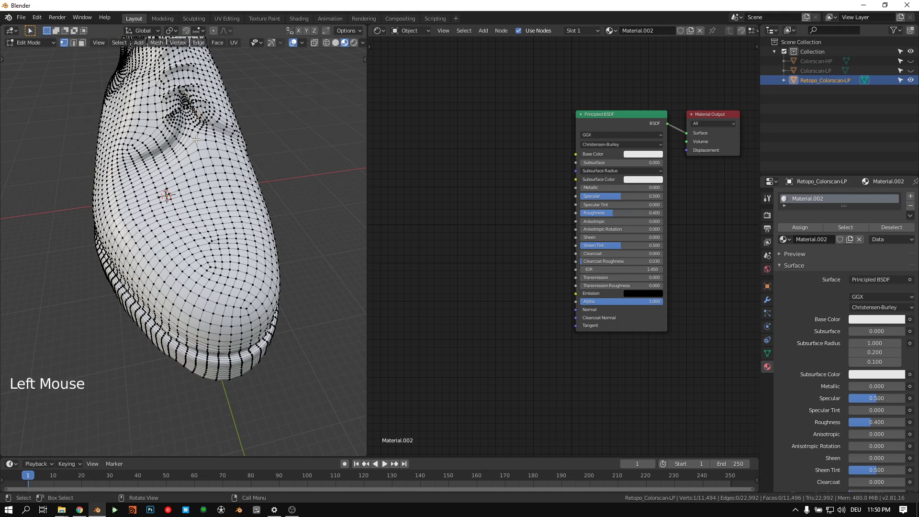
middle_click_drag(227, 229, 211, 206)
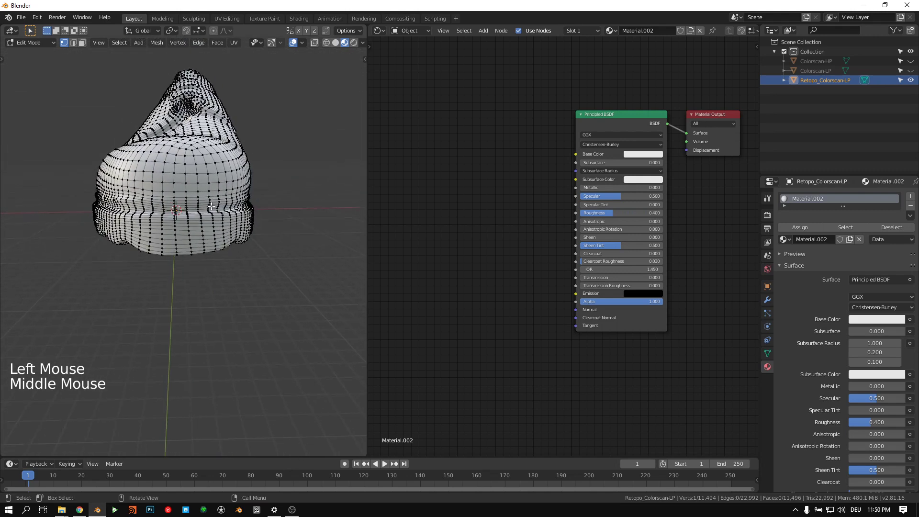
left_click(177, 252, "ctrl")
middle_click_drag(178, 252, 178, 290)
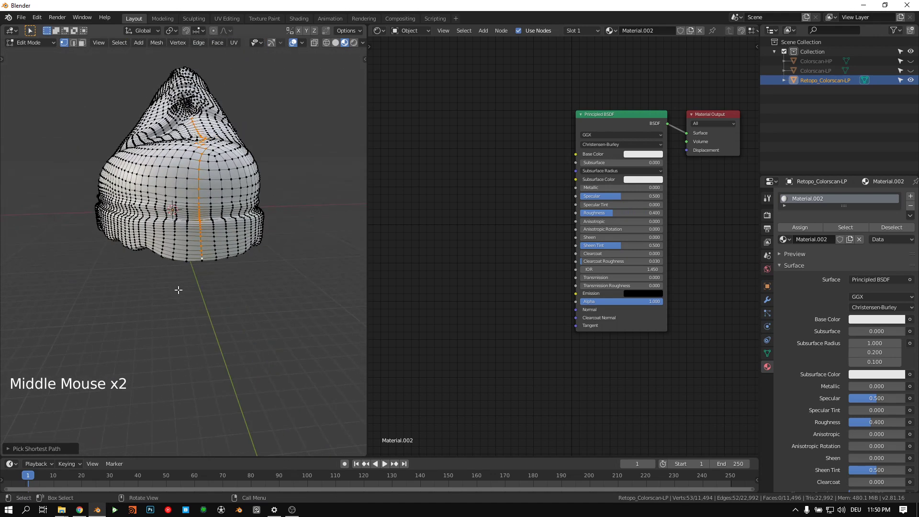
Step: Extend the selected vertex path along the sole's lower edge on one side, past the arch to the heel
middle_click_drag(204, 220, 176, 143)
left_click(155, 176, "ctrl")
middle_click_drag(202, 174, 180, 172)
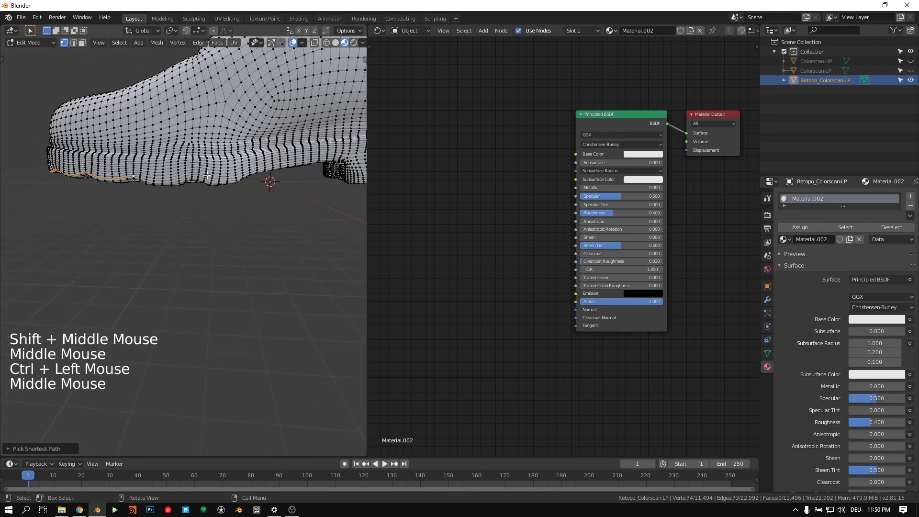
left_click(235, 180, "ctrl")
middle_click_drag(307, 166, 192, 192, "shift")
left_click(193, 190, "ctrl")
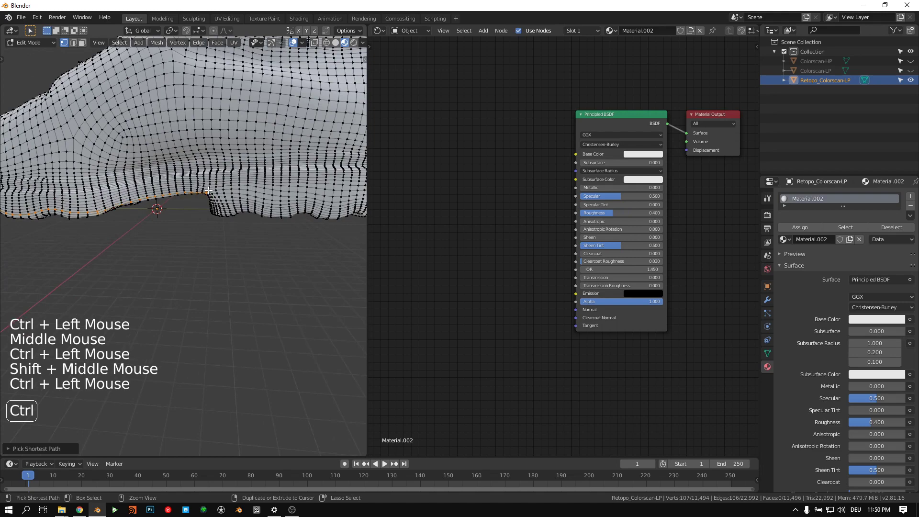
middle_click_drag(277, 209, 170, 205, "shift")
left_click(157, 207, "ctrl")
middle_click_drag(191, 206, 135, 205)
left_click(172, 205, "ctrl")
Step: Continue the selected path around the back of the heel and along the other side of the sole towards the toe
middle_click_drag(230, 206, 145, 204)
left_click(191, 198, "ctrl")
left_click(202, 197, "ctrl")
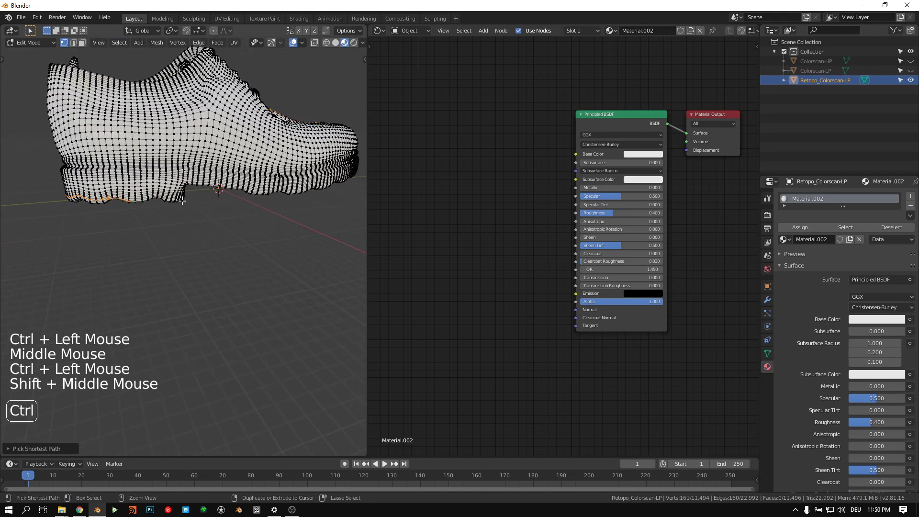
left_click(185, 197, "ctrl")
left_click(207, 185, "ctrl")
middle_click_drag(207, 185, 276, 200, "shift")
left_click(258, 198, "ctrl")
left_click(237, 203, "ctrl")
middle_click_drag(275, 201, 191, 163, "shift")
Step: Correct the vertex selection at the sole's front edge to complete the loop, and mark the selected edges as a seam
left_click(191, 187, "shift")
scroll(191, 164, "up", 2)
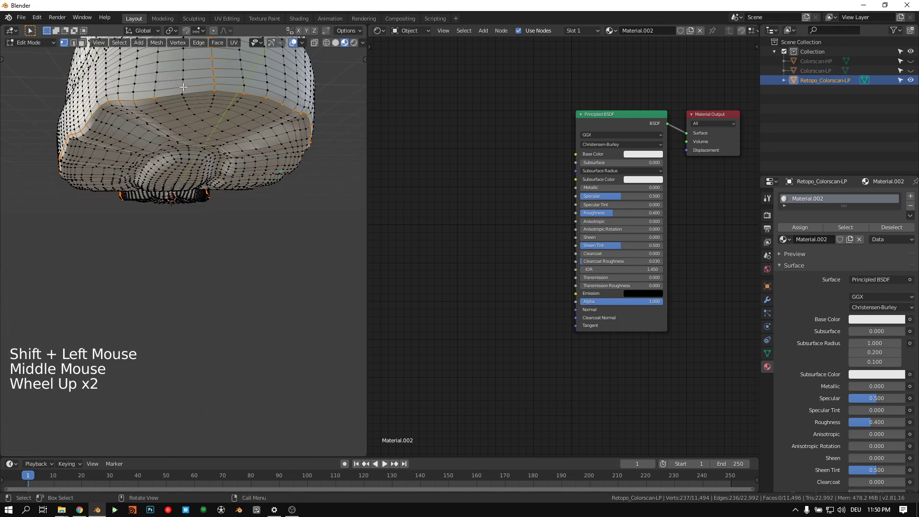
left_click(184, 98, "shift")
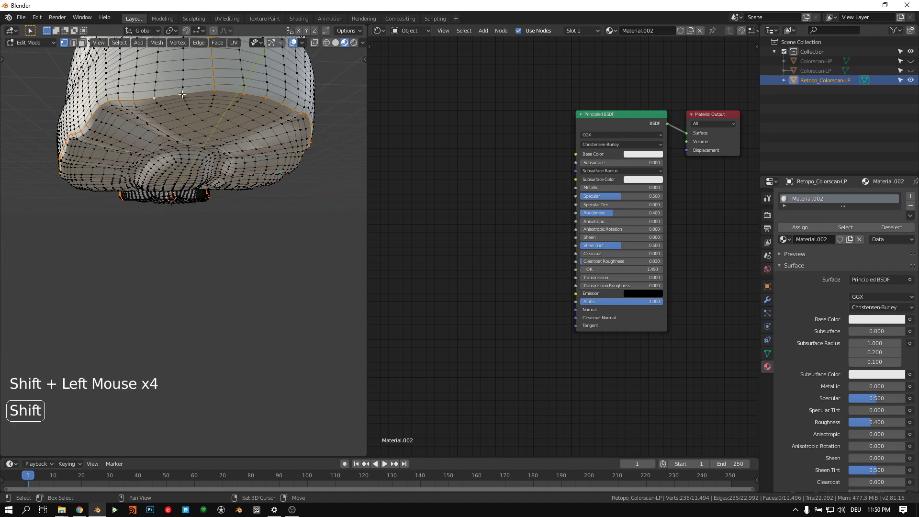
middle_click_drag(204, 143, 188, 174)
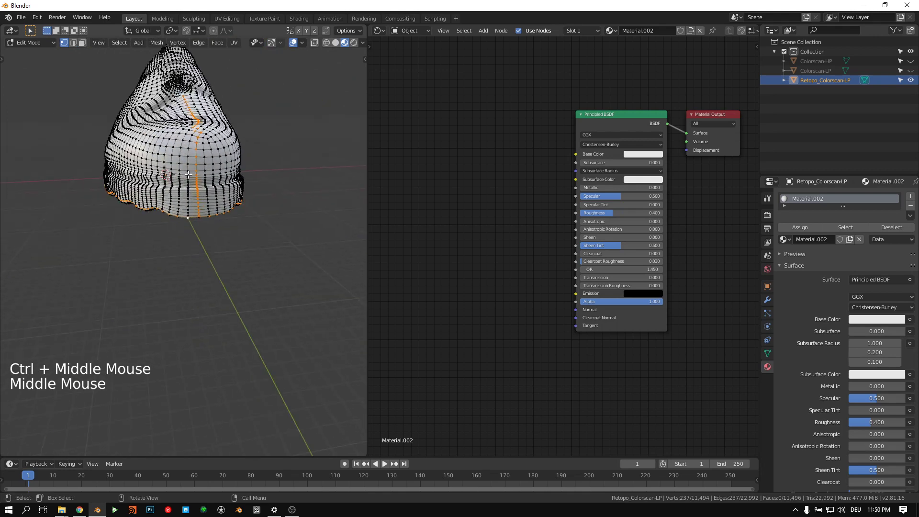
key("ctrl+e")
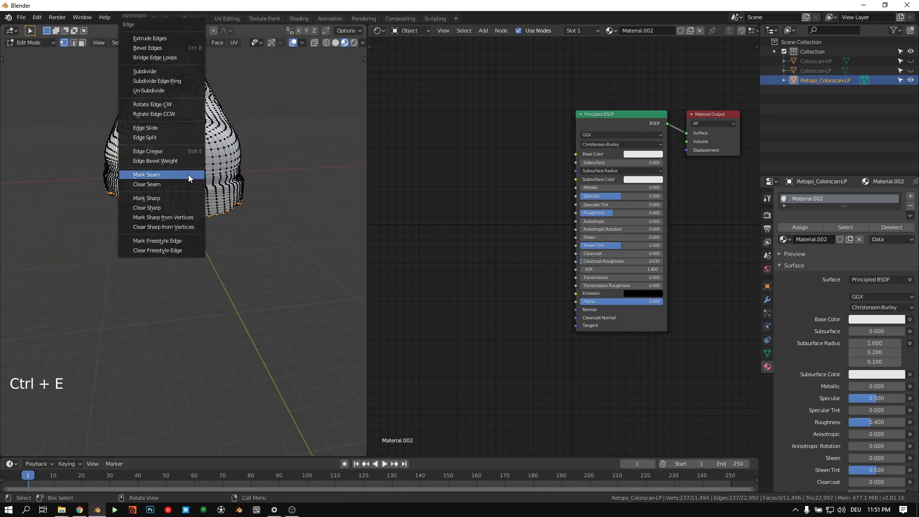
left_click(188, 174)
Step: Select the shortest path from the toe seam's upper end across the laces to the tongue and mark it as a seam
middle_click_drag(188, 175, 238, 232)
left_click(205, 262)
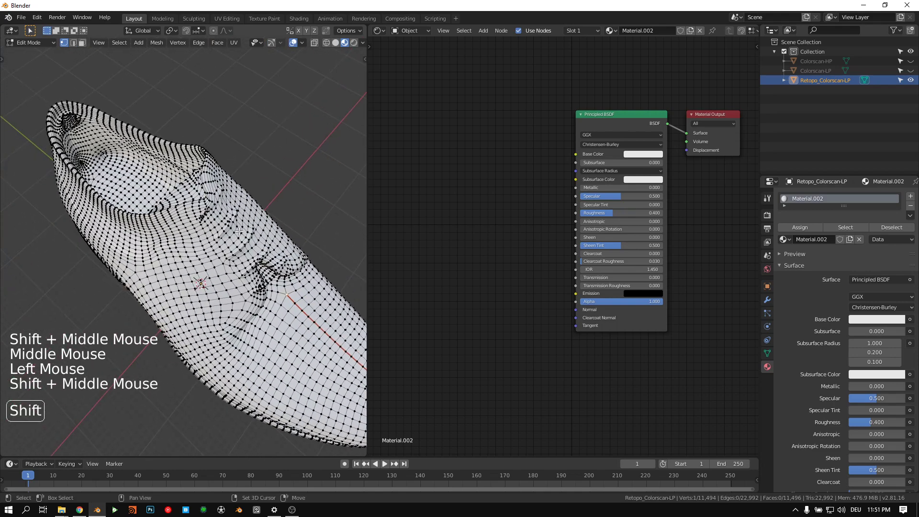
key("ctrl")
left_click(205, 201, "ctrl")
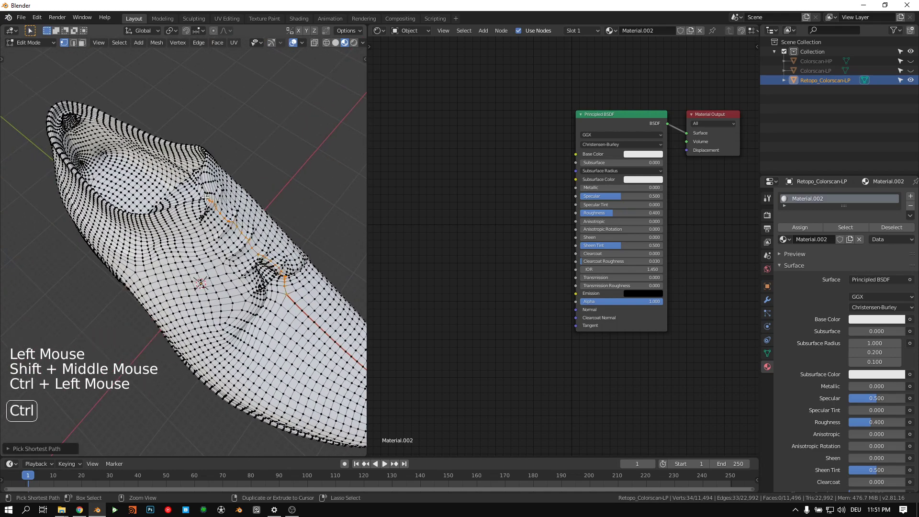
middle_click_drag(205, 202, 259, 208)
key("ctrl+e")
left_click(226, 206)
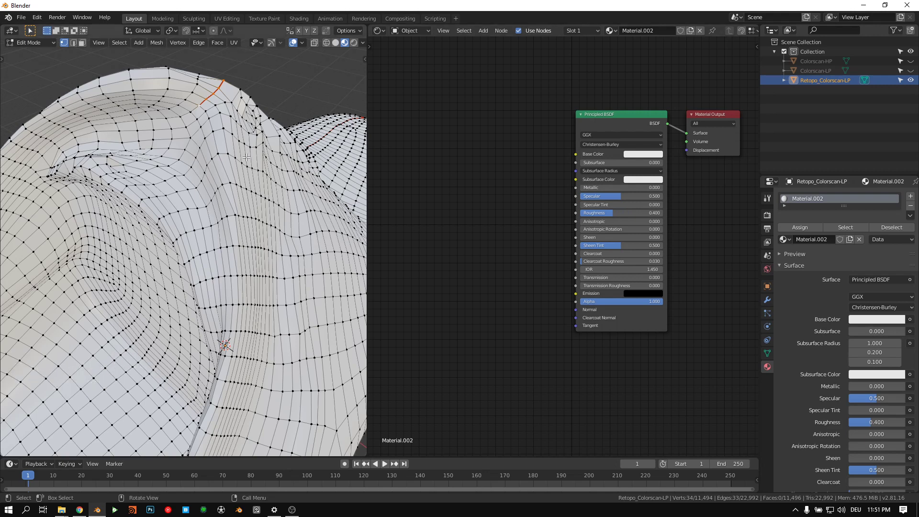
Step: Maximize the 3D viewport
key("ctrl+space")
key("ctrl+space")
key("ctrl+space")
key("ctrl+space")
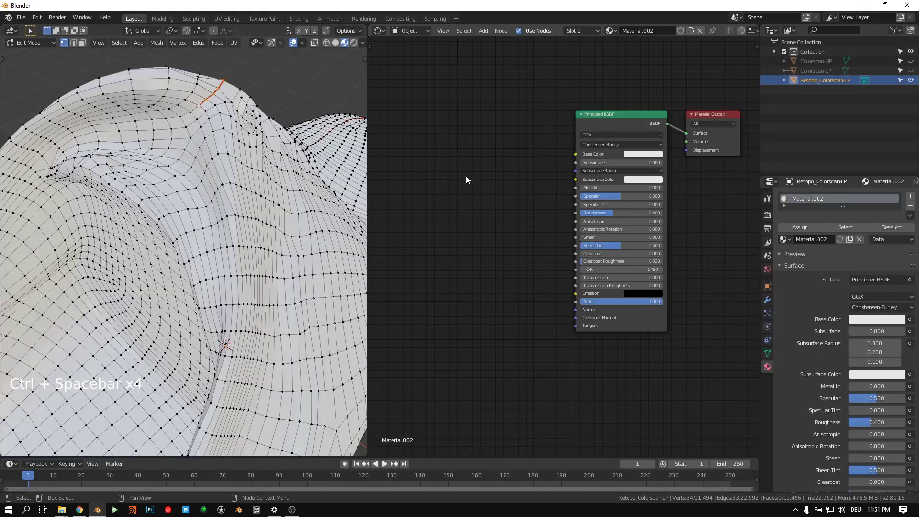
key("ctrl+space")
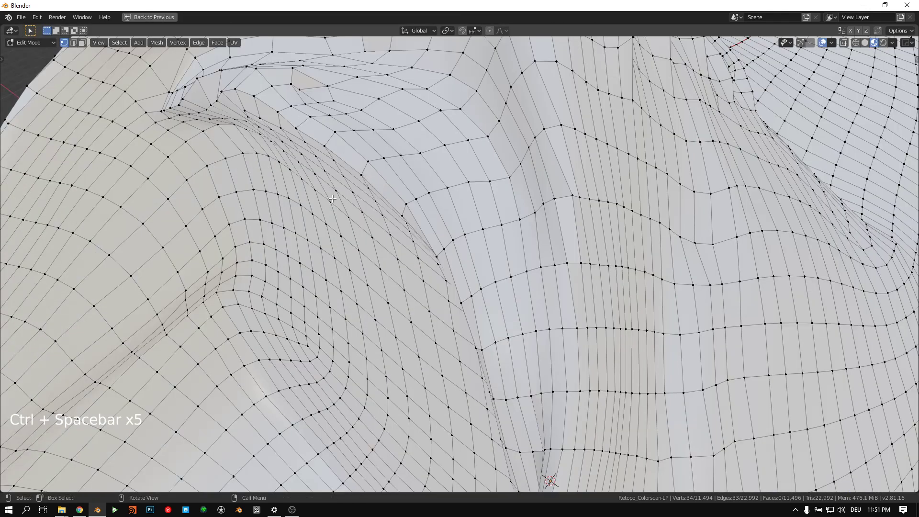
Step: Select a vertex path from the tongue seam's end along one side of the opening's rim to the back of the heel
middle_click_drag(332, 198, 319, 161)
scroll(364, 182, "down", 3)
left_click(459, 112)
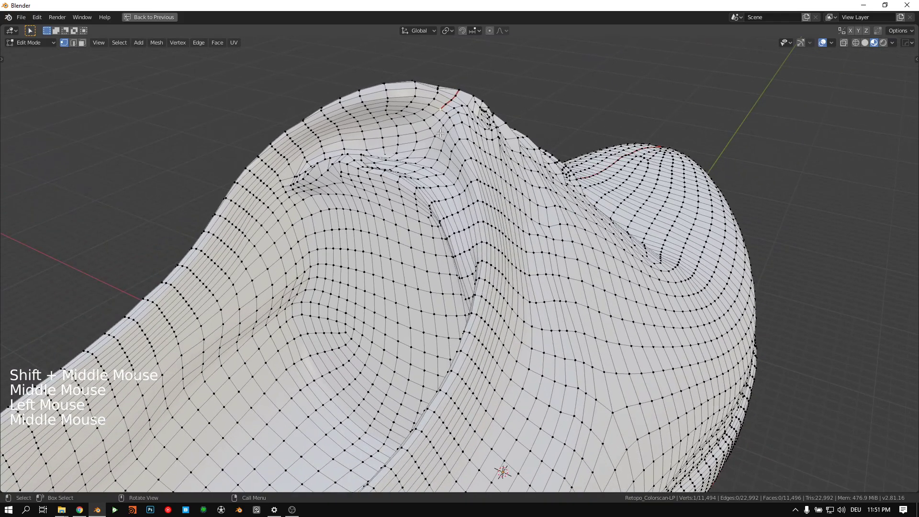
key("ctrl")
left_click(235, 202, "ctrl")
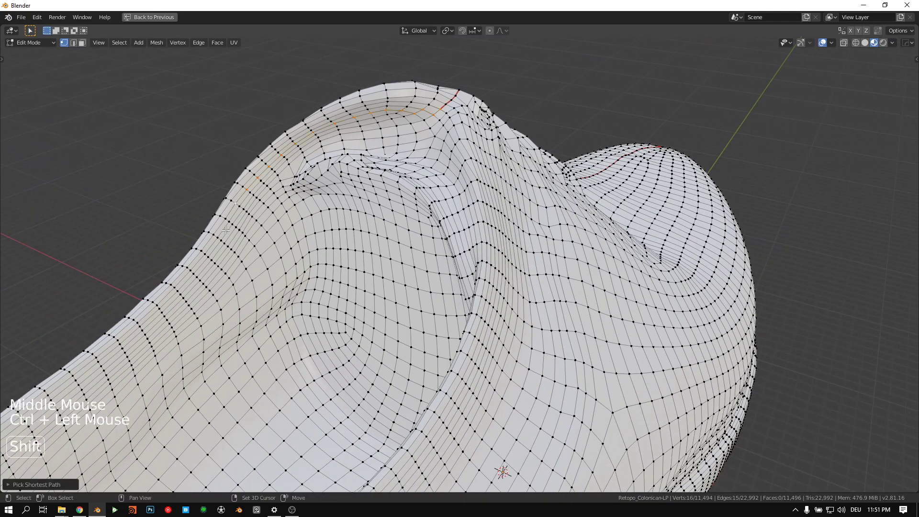
middle_click_drag(235, 202, 218, 199, "shift")
middle_click_drag(218, 199, 194, 195)
key("ctrl")
left_click(185, 194, "ctrl")
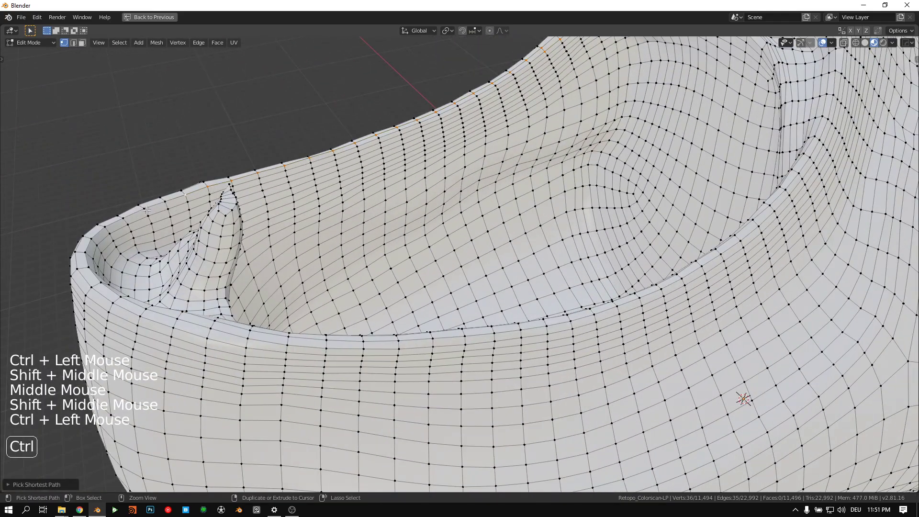
left_click(87, 253, "ctrl")
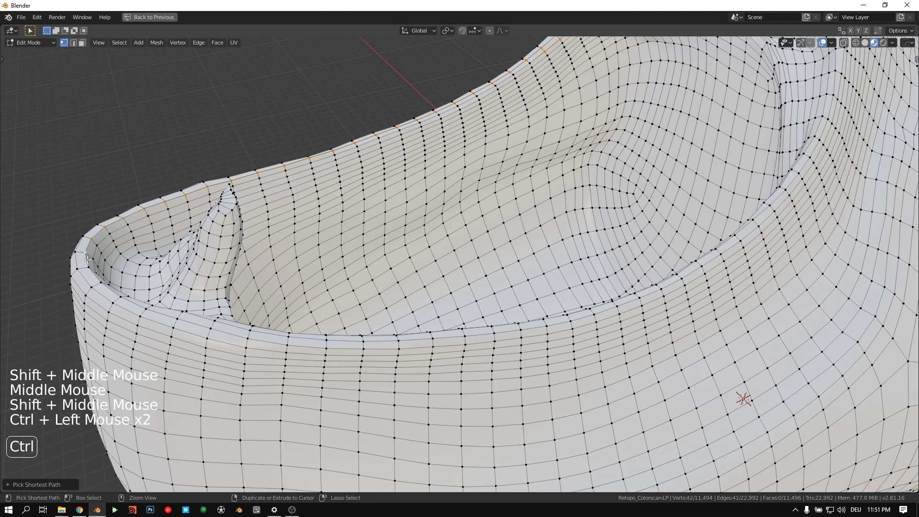
Step: Continue the path along the opening's other side back to the tongue and mark the rim loop as a seam
left_click(758, 225, "ctrl")
key("shift")
middle_click_drag(798, 171, 595, 135, "shift")
left_click(687, 178, "ctrl")
key("ctrl+e")
left_click(712, 203)
left_click(392, 117)
left_click(478, 116, "ctrl")
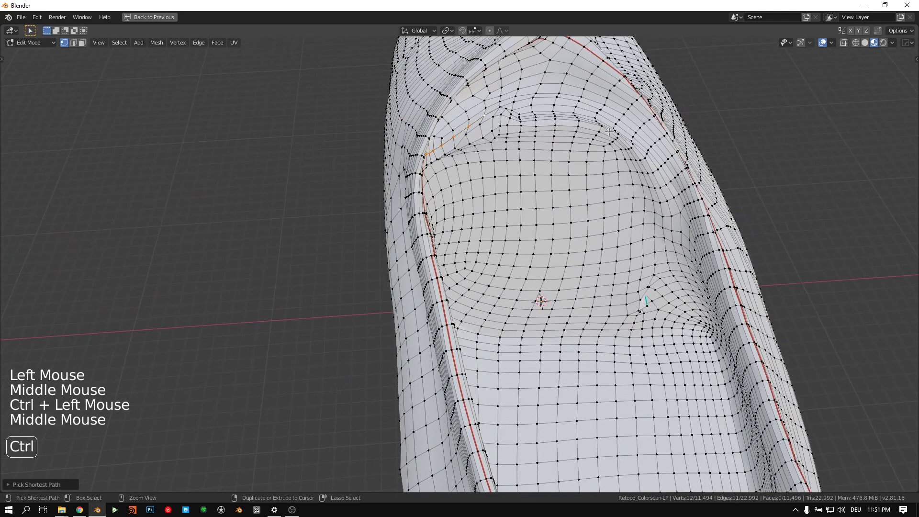
left_click(597, 118, "ctrl")
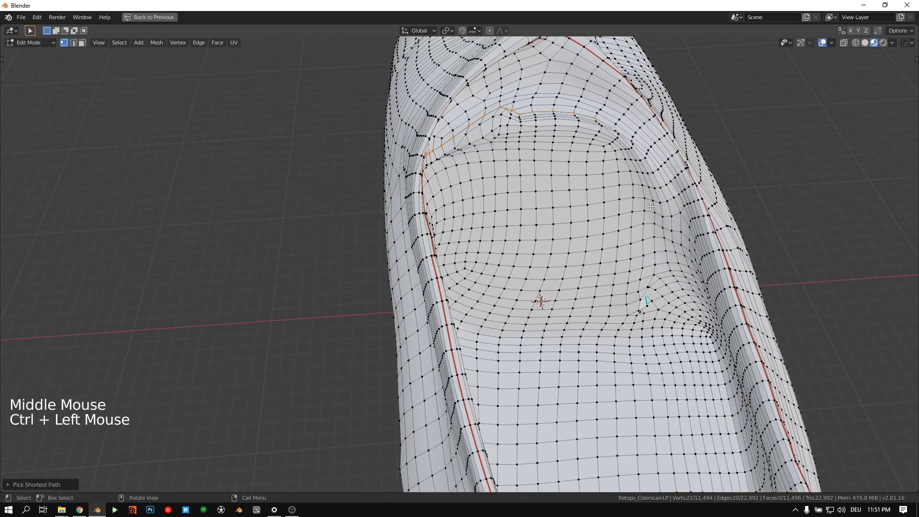
middle_click_drag(651, 206, 407, 139)
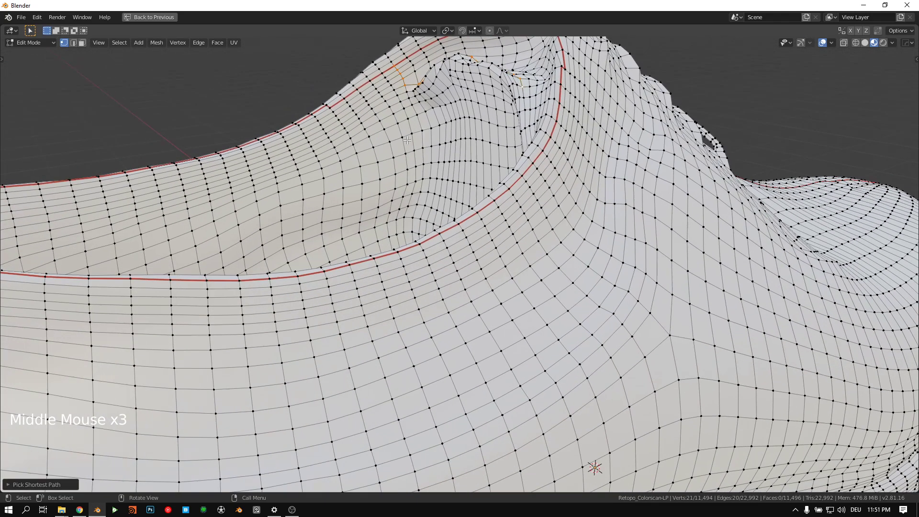
Step: Select a vertex path from the rim seam down the shoe's inner side wall towards the insole, undoing the misplaced extension
left_click(393, 71)
middle_click_drag(393, 72, 430, 331)
left_click(518, 352, "ctrl")
middle_click_drag(431, 331, 570, 306)
scroll(598, 256, "down", 1)
left_click(552, 167, "ctrl")
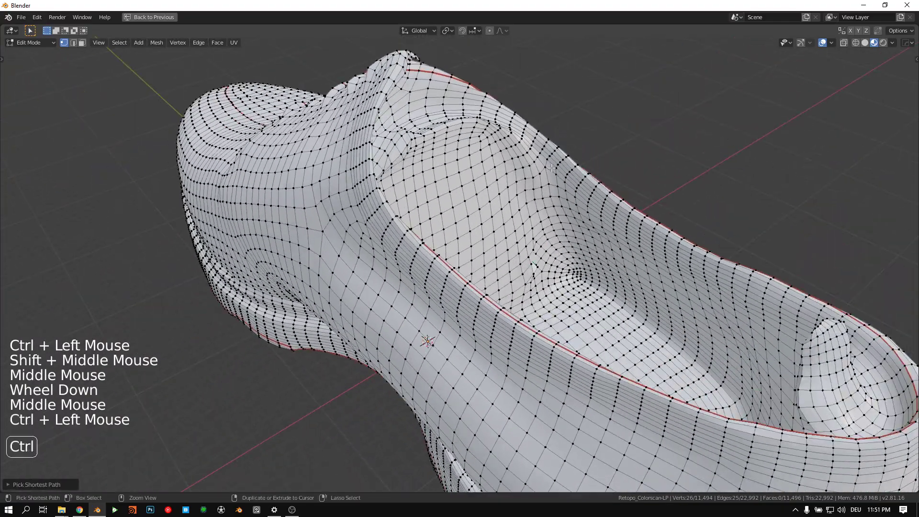
key("ctrl+z")
Step: Extend the path across the insole and up the opposite inner wall to the rim, and mark it as a seam
middle_click_drag(556, 217, 594, 264)
left_click(563, 304, "ctrl")
left_click(594, 264, "ctrl")
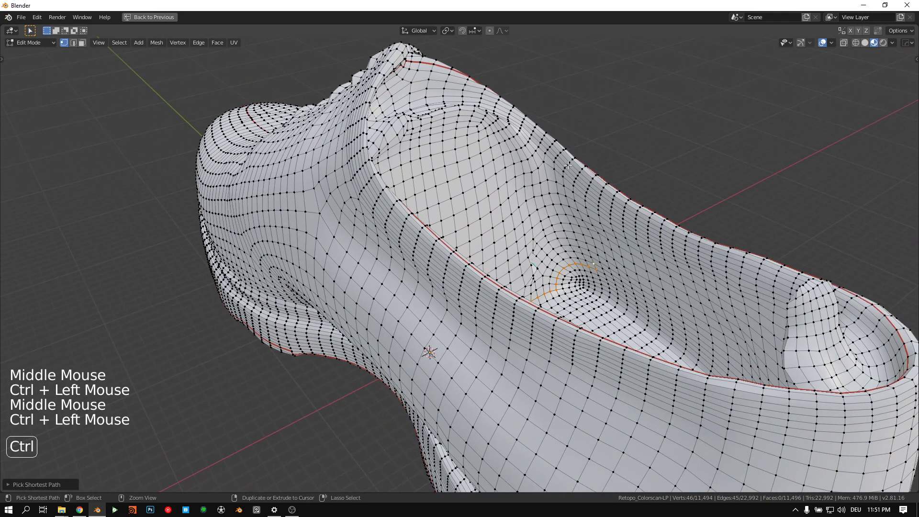
left_click(568, 165, "ctrl")
middle_click_drag(568, 165, 355, 169)
left_click(470, 232, "ctrl")
key("ctrl+e")
left_click(502, 206)
Step: Select a path from rim to rim along the inner fold under the tongue and mark it as a seam
left_click(312, 195)
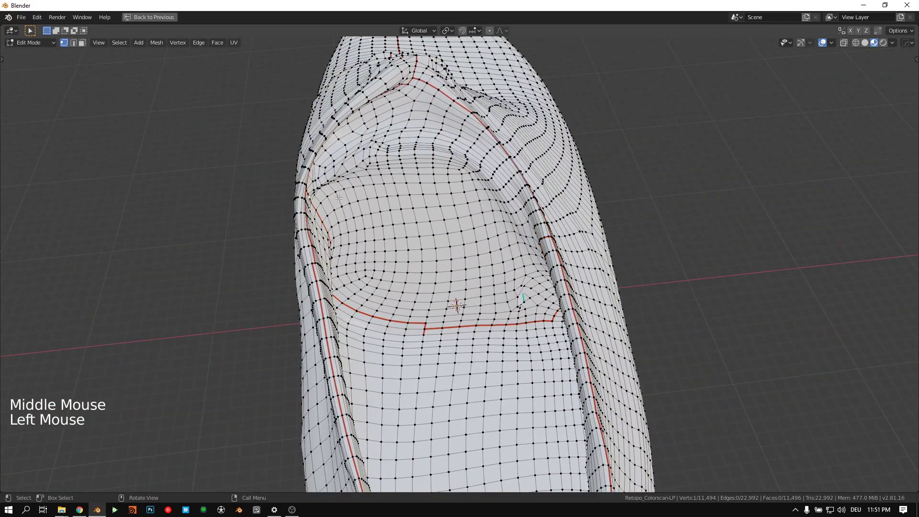
middle_click_drag(312, 195, 323, 170)
left_click(435, 141, "ctrl")
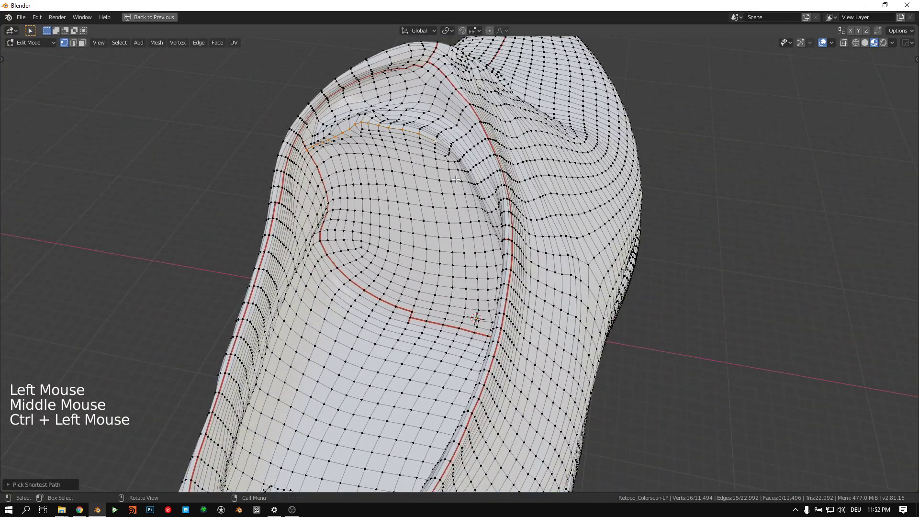
middle_click_drag(456, 179, 467, 220)
left_click(500, 181, "ctrl")
left_click(495, 220, "ctrl")
key("ctrl+e")
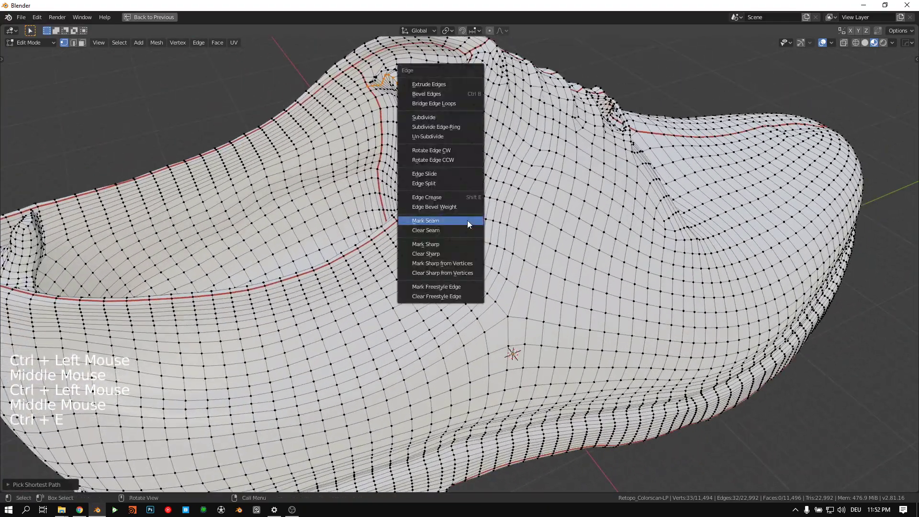
left_click(467, 220)
Step: Select a vertical path down the back of the heel to the sole seam and mark it as a seam
middle_click_drag(374, 303, 431, 268, "shift")
middle_click_drag(431, 268, 484, 206)
scroll(483, 211, "down", 2)
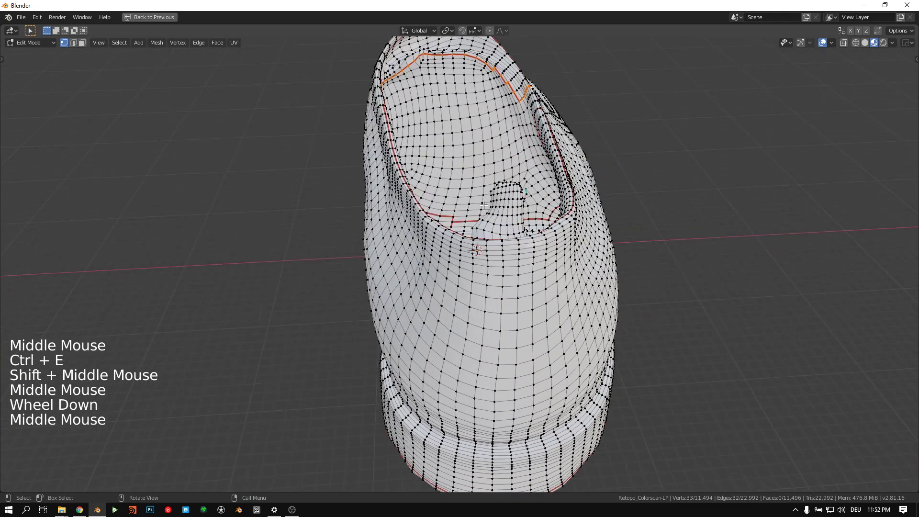
middle_click_drag(510, 240, 462, 382)
scroll(484, 267, "up", 2)
left_click(477, 254)
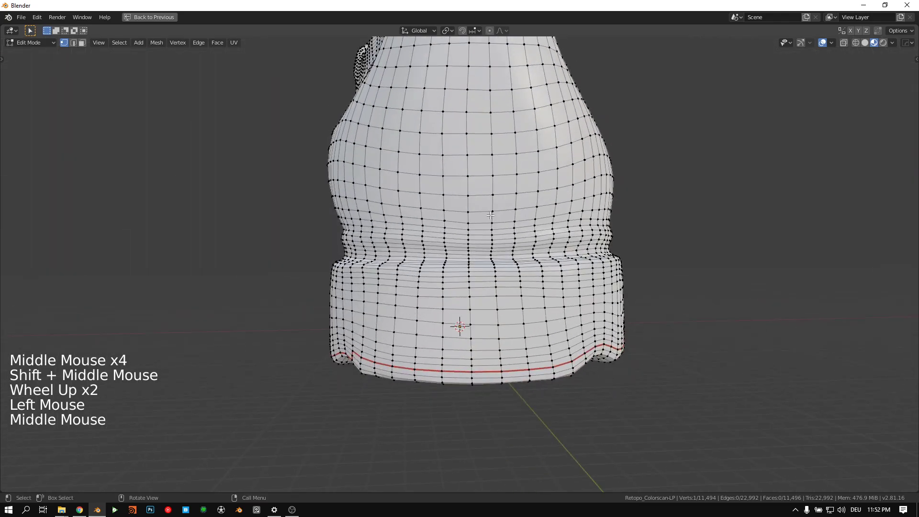
left_click(474, 374, "ctrl")
key("ctrl+e")
left_click(501, 277)
Step: Select a path from the lace area down the side of the shoe towards the sole and mark it as a seam
middle_click_drag(501, 278, 434, 261)
scroll(432, 291, "down", 7)
scroll(432, 291, "down", 1)
scroll(478, 268, "up", 4)
left_click(432, 289)
left_click(444, 212, "ctrl")
key("ctrl+e")
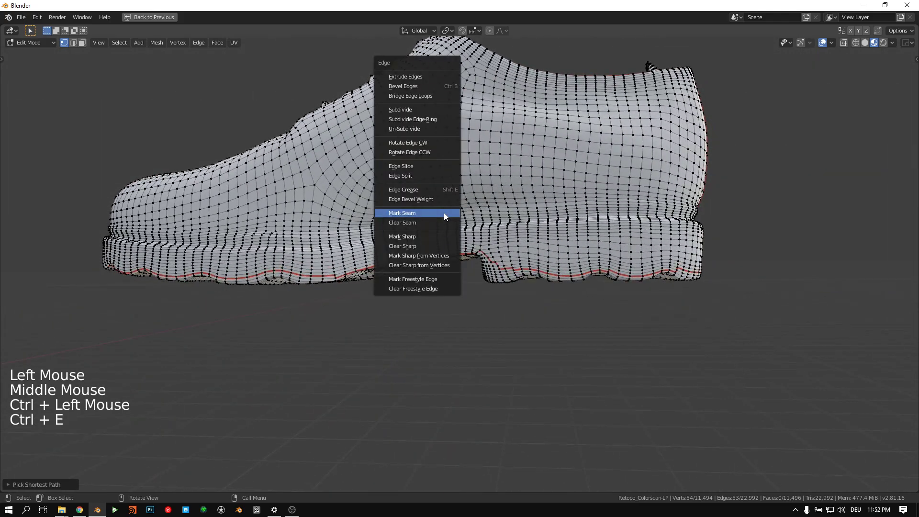
left_click(444, 212)
middle_click_drag(444, 213, 479, 240)
middle_click_drag(479, 240, 441, 229, "shift")
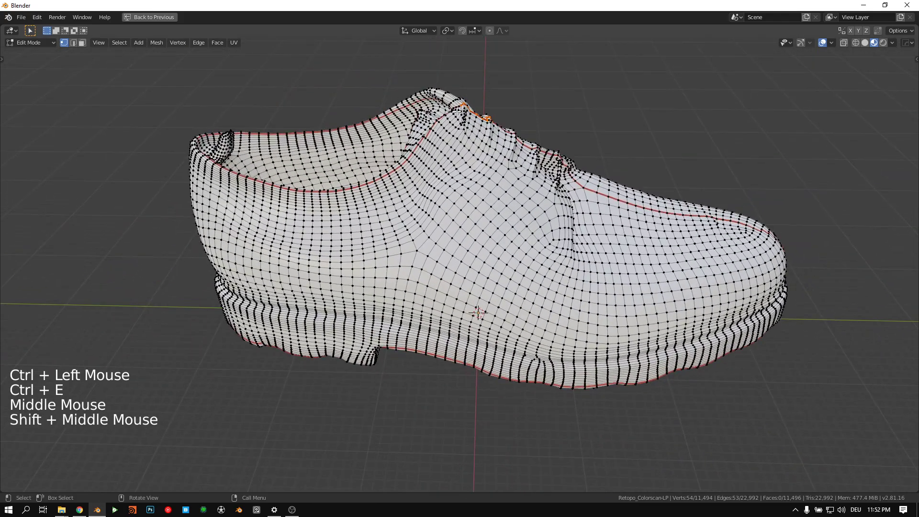
Step: Select a path from the collar seam near the tongue down the shoe's other side to the sole seam and mark it as a seam
left_click(445, 173)
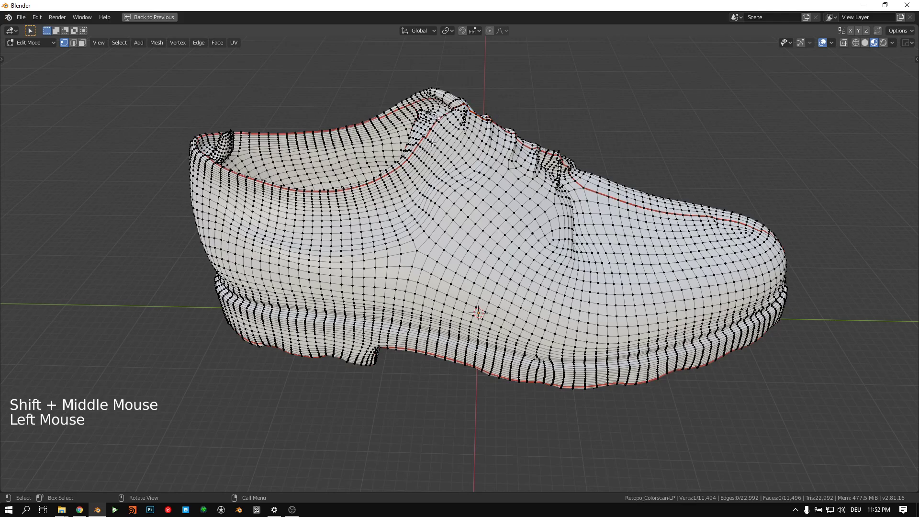
middle_click_drag(432, 143, 424, 184)
middle_click_drag(424, 184, 422, 220, "ctrl")
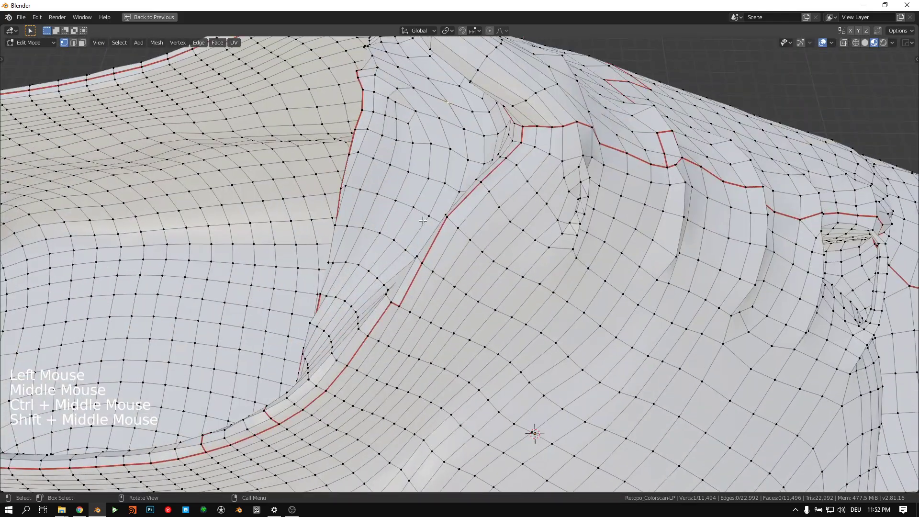
left_click(422, 261)
middle_click_drag(473, 205, 473, 235, "ctrl")
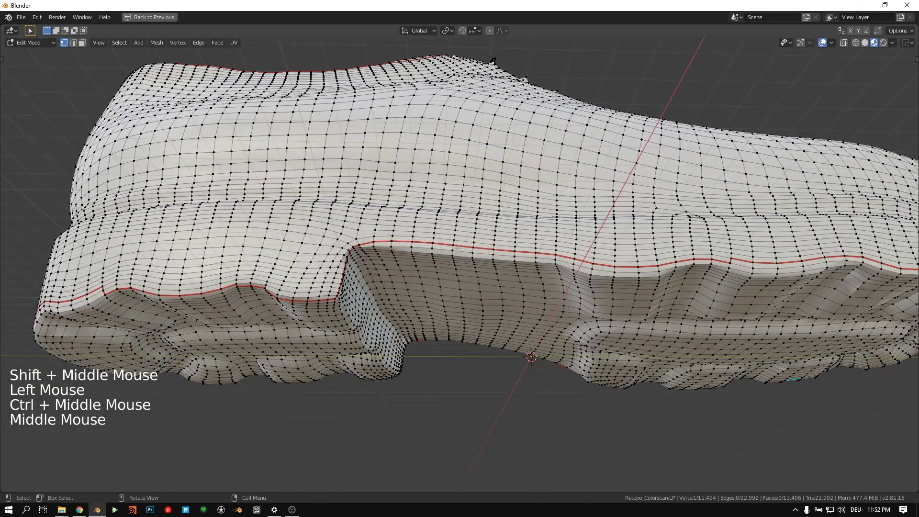
left_click(458, 248, "ctrl")
key("ctrl+e")
left_click(504, 184)
middle_click_drag(504, 184, 336, 217)
scroll(503, 247, "down", 4)
key("ctrl+space")
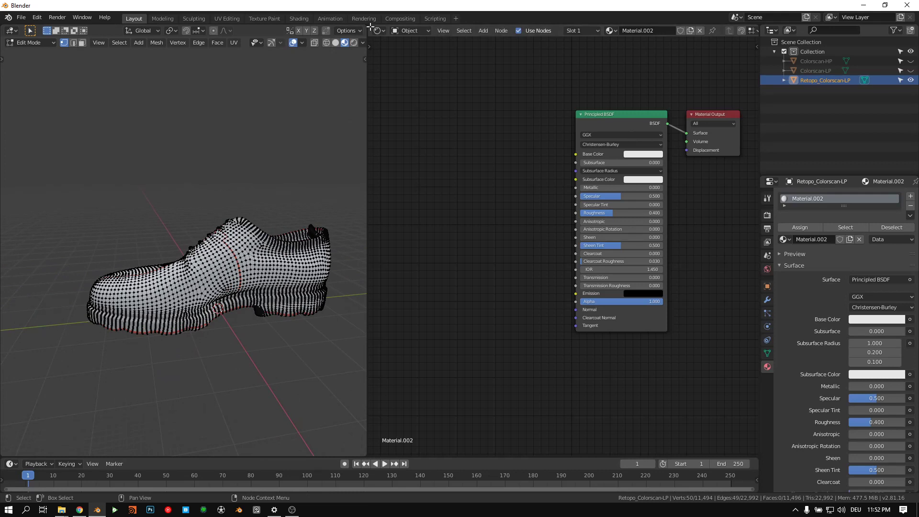
Step: Try splitting the shader node editor into two stacked areas and merge them back into one
left_click_drag(379, 75, 380, 167)
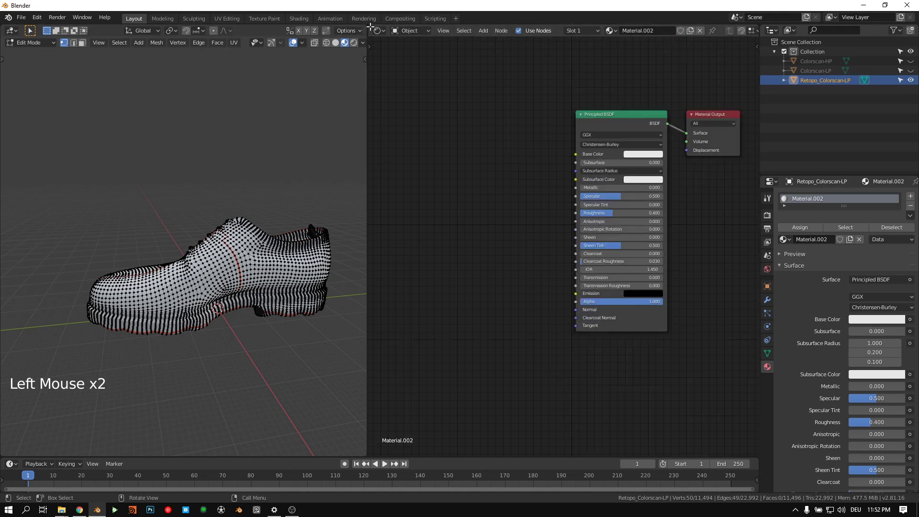
left_click_drag(371, 27, 390, 237)
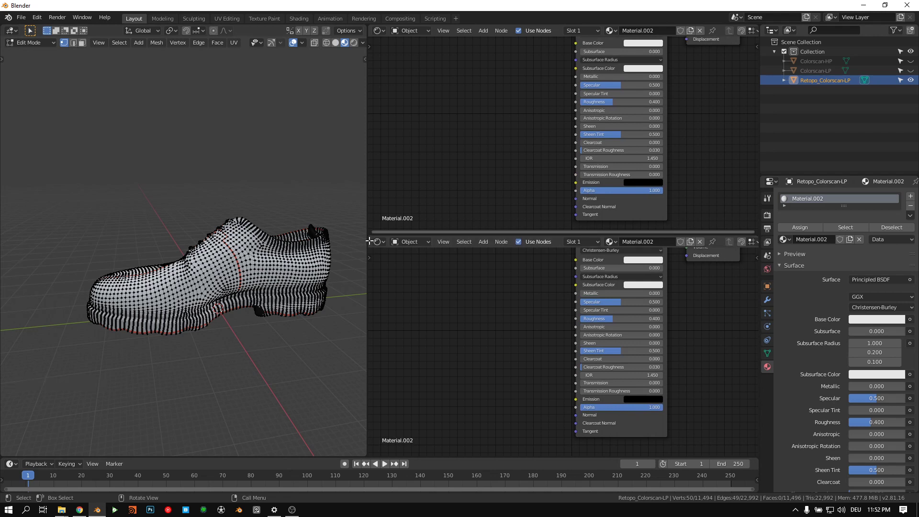
left_click(370, 240)
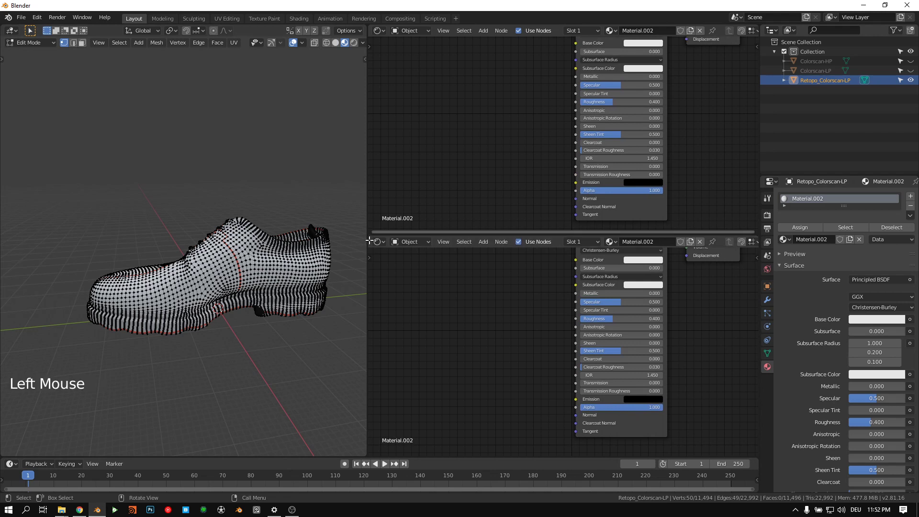
left_click_drag(369, 230, 378, 142)
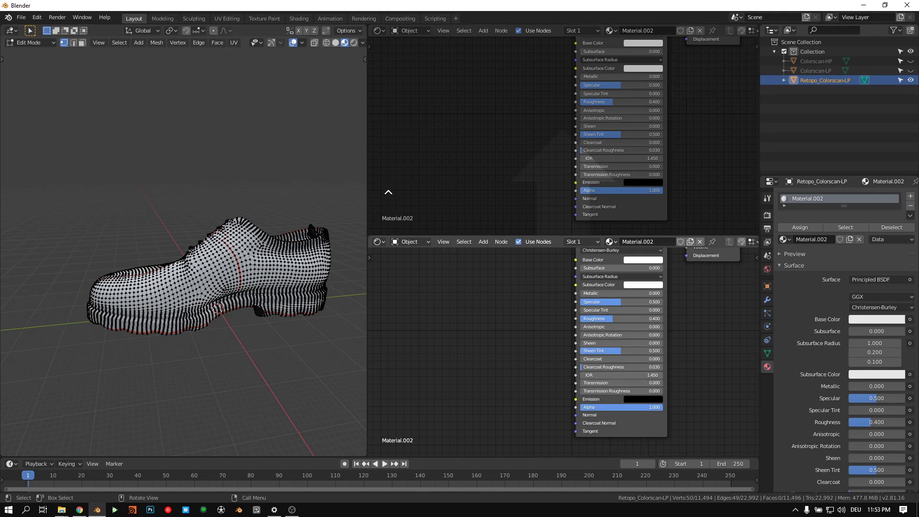
mouse_move(388, 192)
left_mouse_down()
mouse_move(383, 299)
mouse_move(389, 288)
mouse_move(410, 289)
mouse_move(443, 138)
left_mouse_up()
left_click_drag(444, 100, 492, 203)
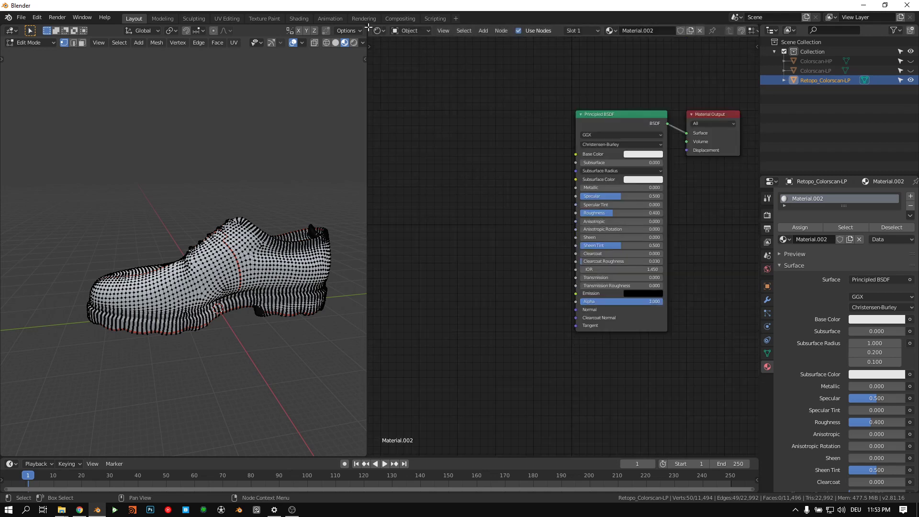
Step: Split the shader node editor into two stacked areas and turn the upper one into a UV Editor
left_click_drag(370, 27, 422, 257)
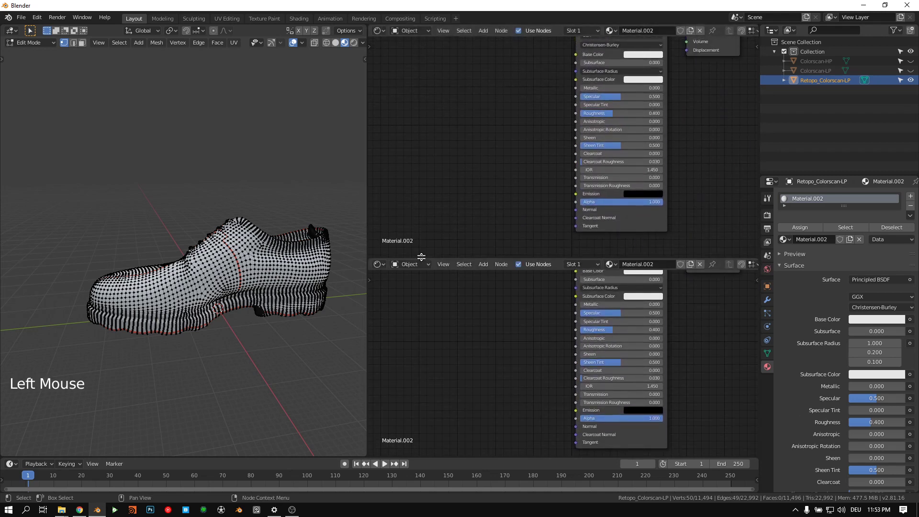
left_click(376, 32)
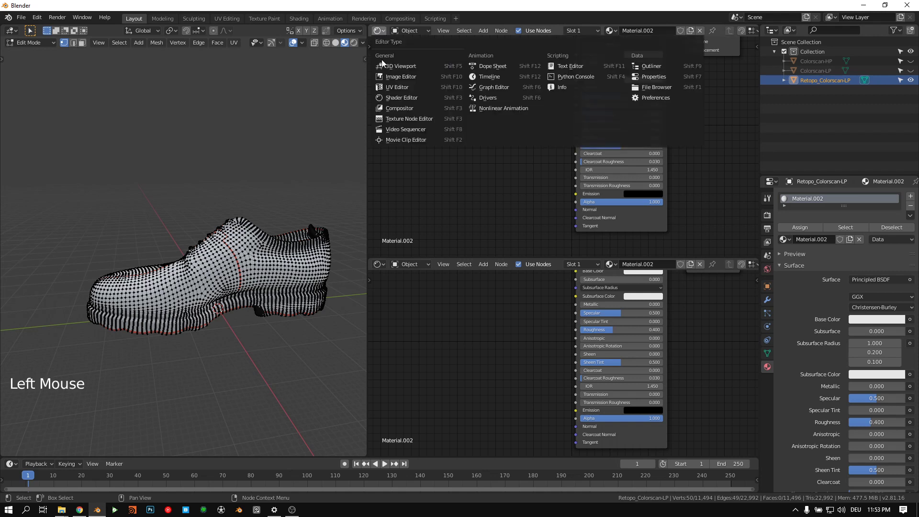
left_click(411, 87)
Step: Select the entire low-poly shoe mesh and unwrap it along the marked seams
middle_click_drag(232, 173, 253, 203)
key("a")
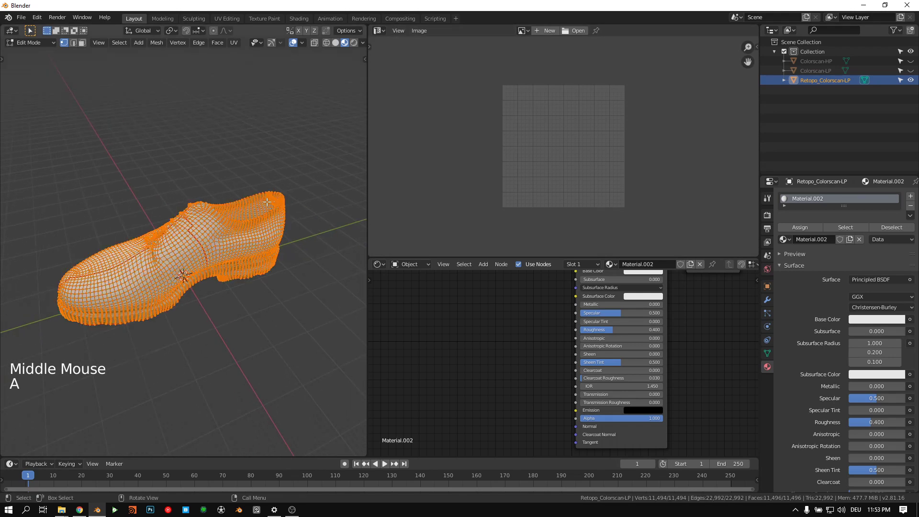
key("u")
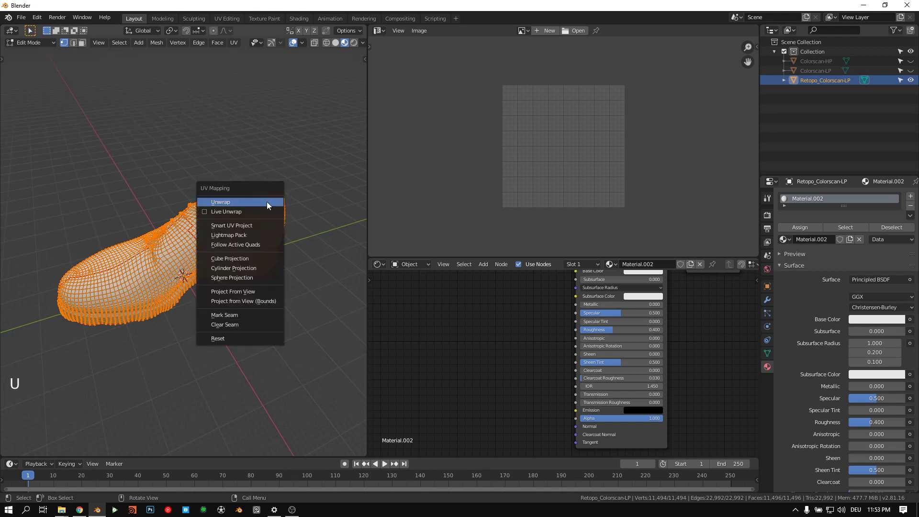
left_click(266, 202)
scroll(561, 181, "up", 2)
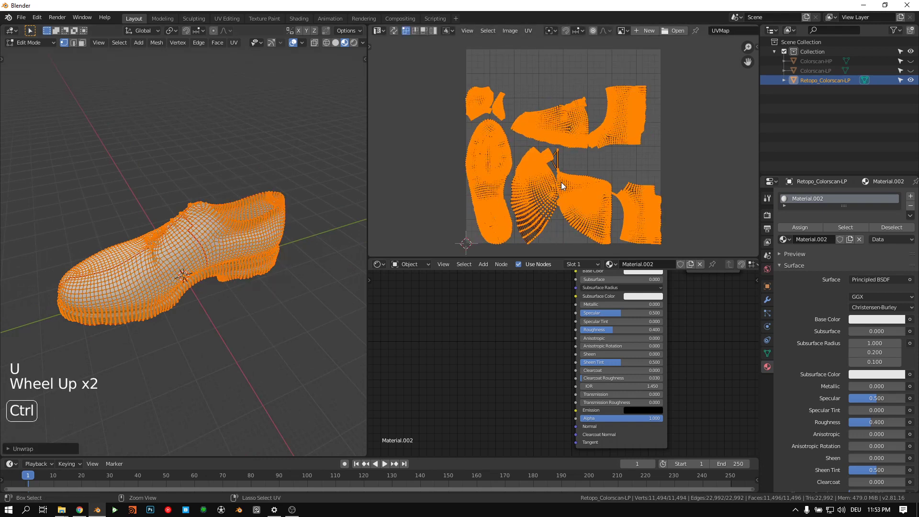
Step: Examine the unwrapped UV islands enlarged for stretched or overlapping faces
key("ctrl+space")
scroll(507, 179, "up", 9)
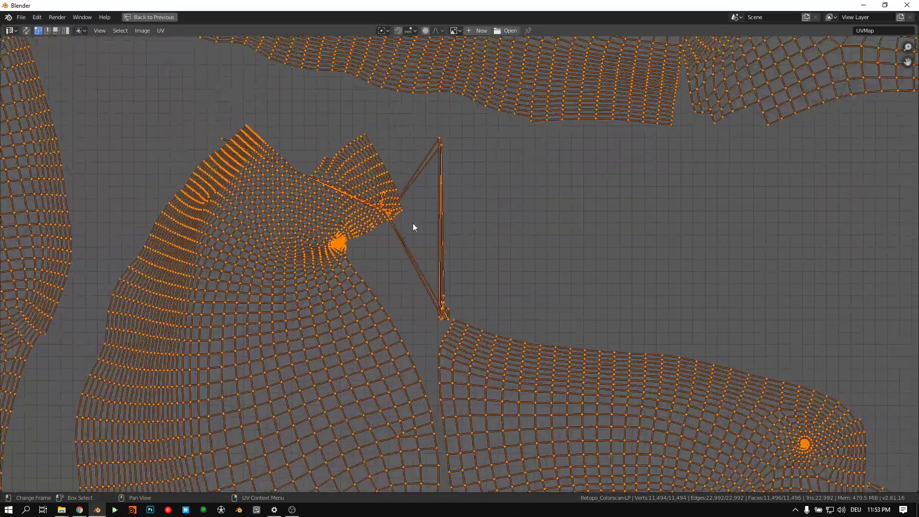
middle_click_drag(413, 223, 414, 228)
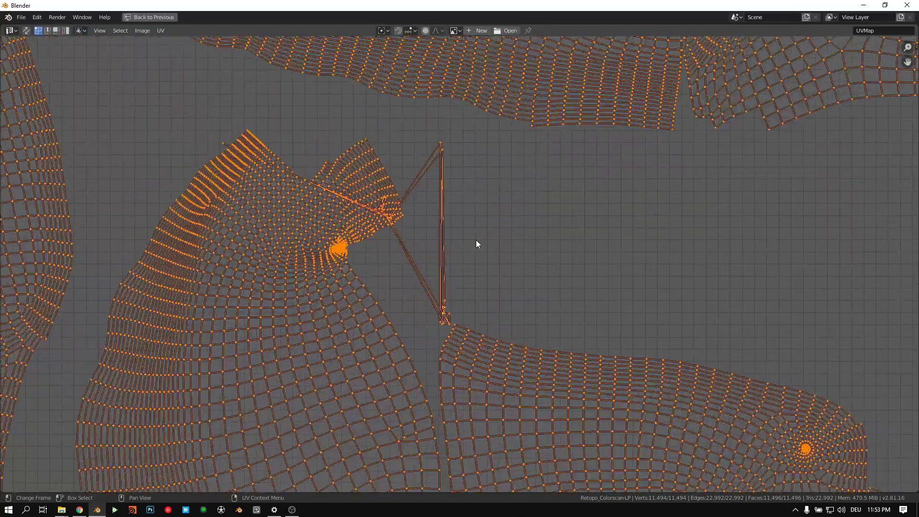
scroll(433, 205, "down", 10)
scroll(439, 218, "up", 7)
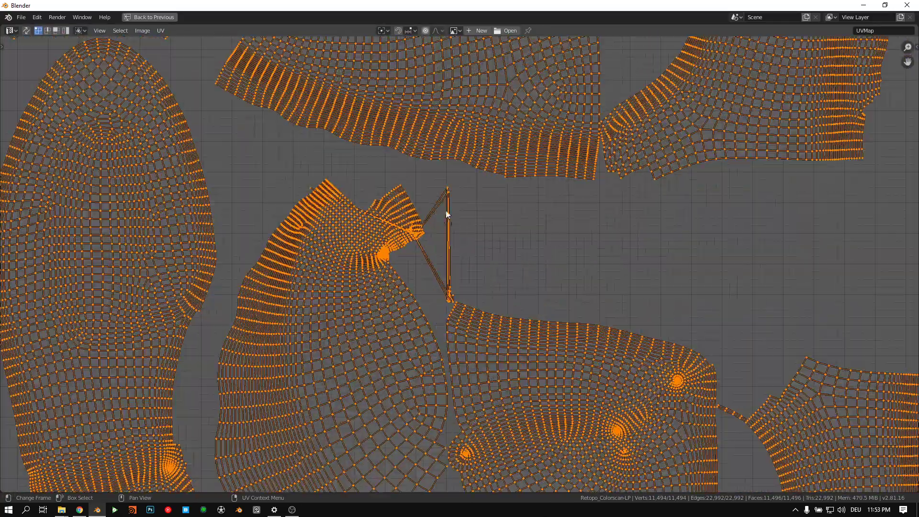
middle_click_drag(392, 178, 517, 290)
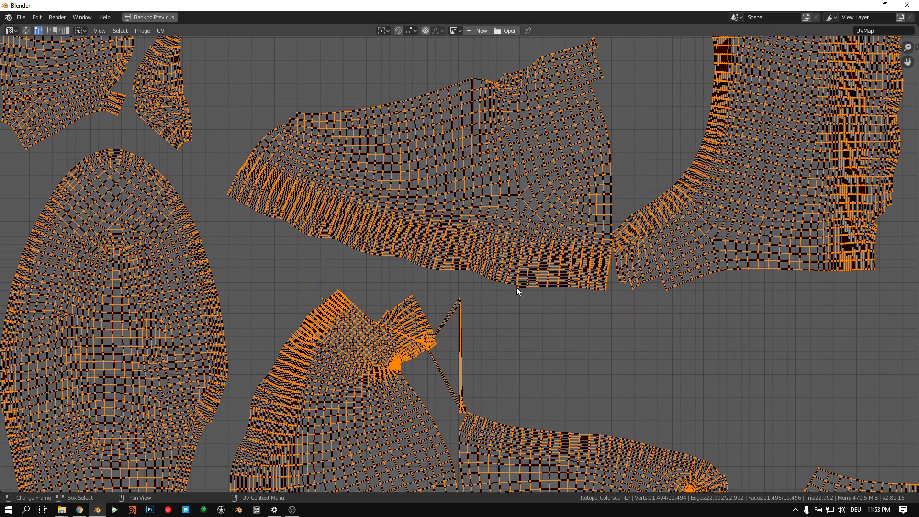
key("ctrl+space")
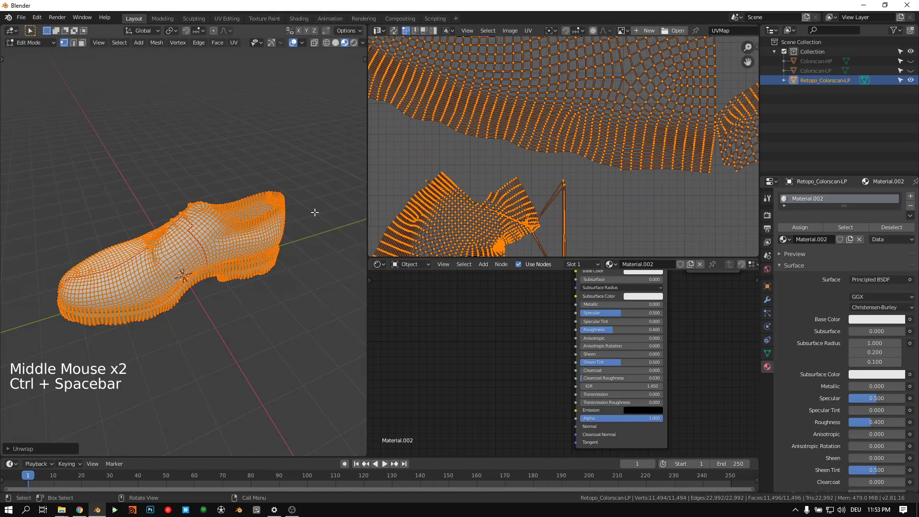
Step: Enable UV sync selection and deselect the whole mesh
left_click(395, 31)
middle_click_drag(544, 182, 516, 112)
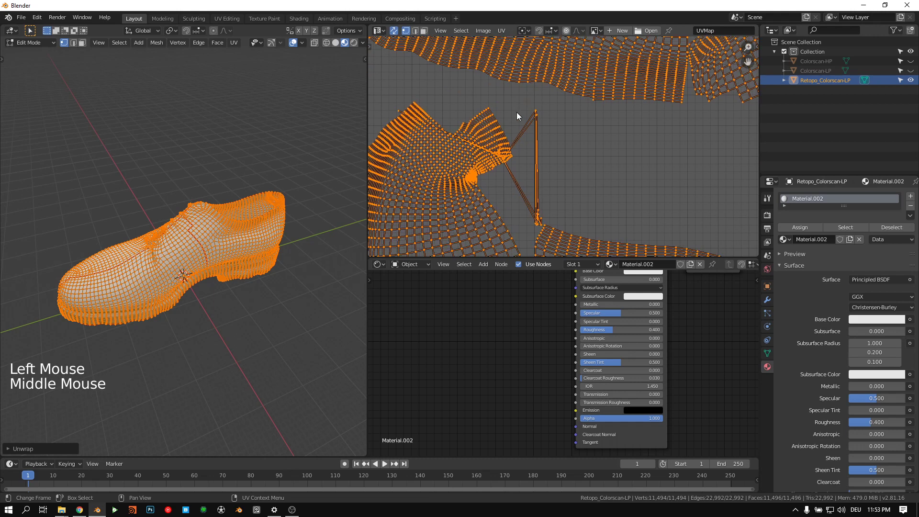
key("a")
key("a")
key("a")
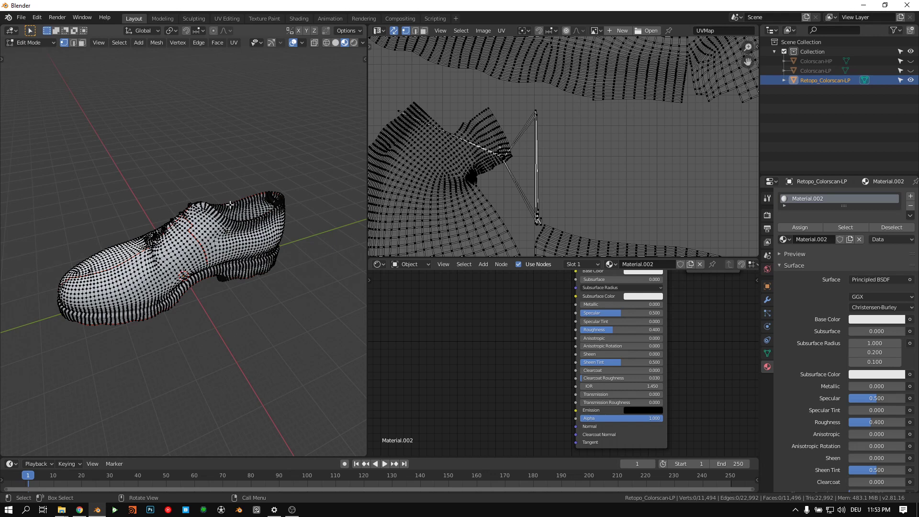
Step: Toggle the selection of the entire mesh on and off
key("a")
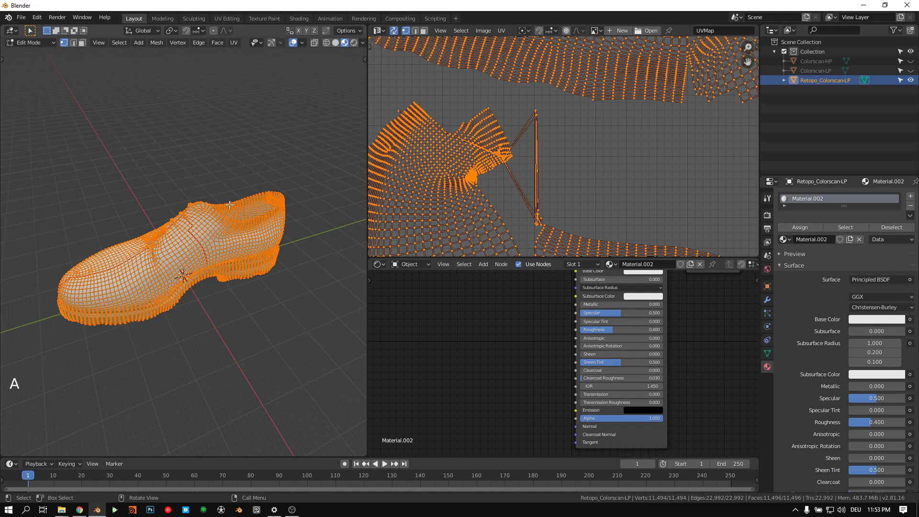
key("alt+a")
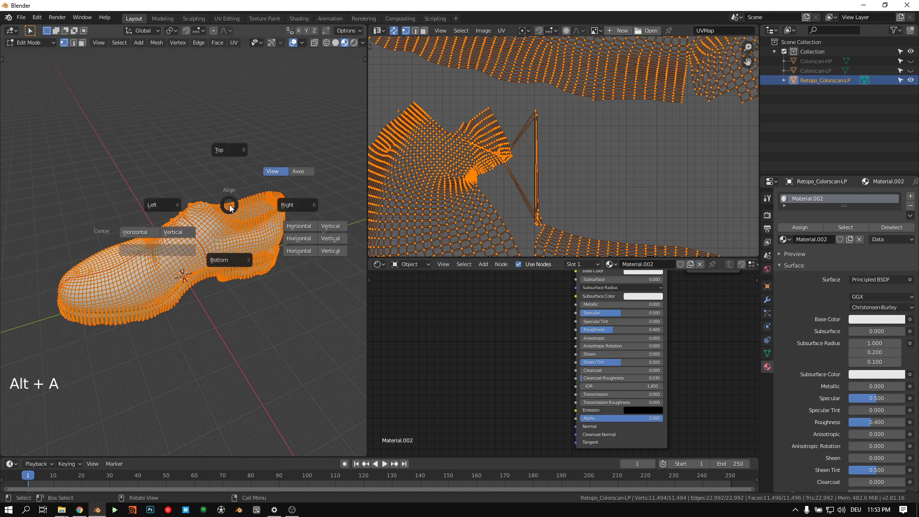
right_click(232, 209)
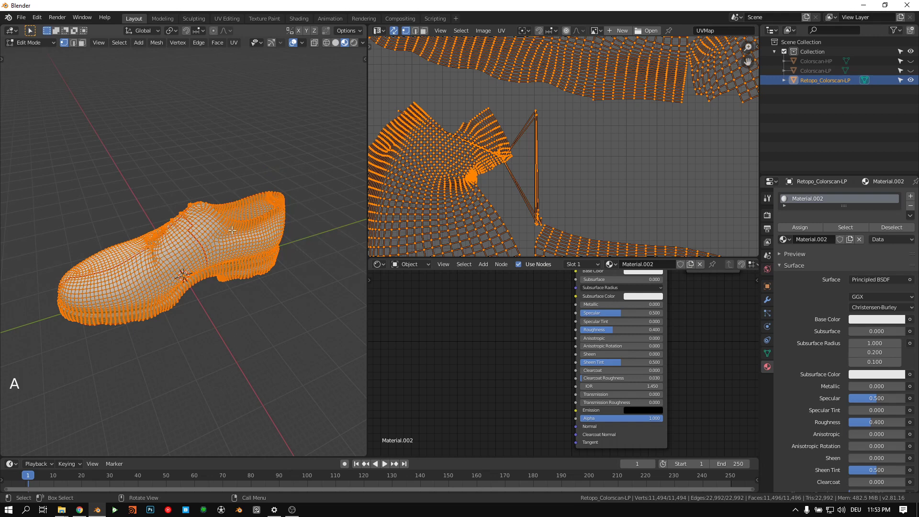
key("a")
key("a")
key("a")
key("a")
key("a")
key("a")
Step: Try selecting the vertices of the stretched UV spike with box selection and circle selection
left_click(523, 143)
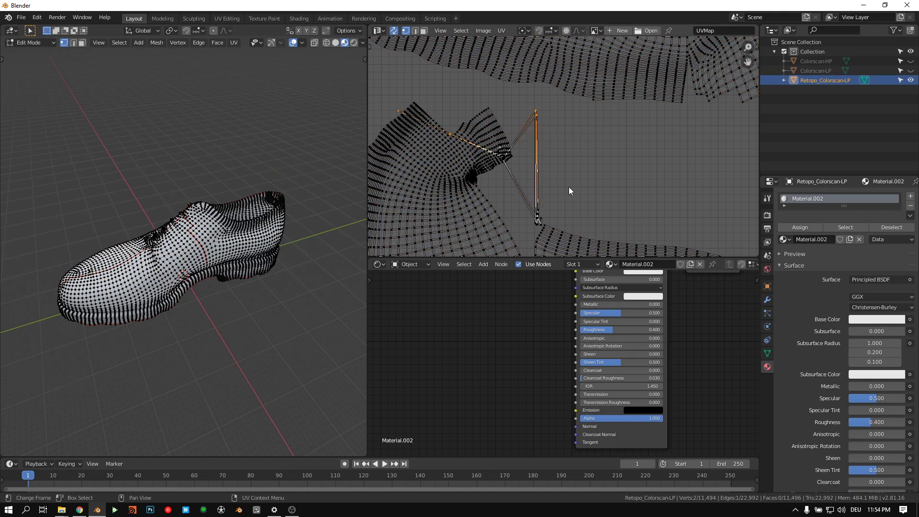
left_click_drag(567, 188, 526, 225)
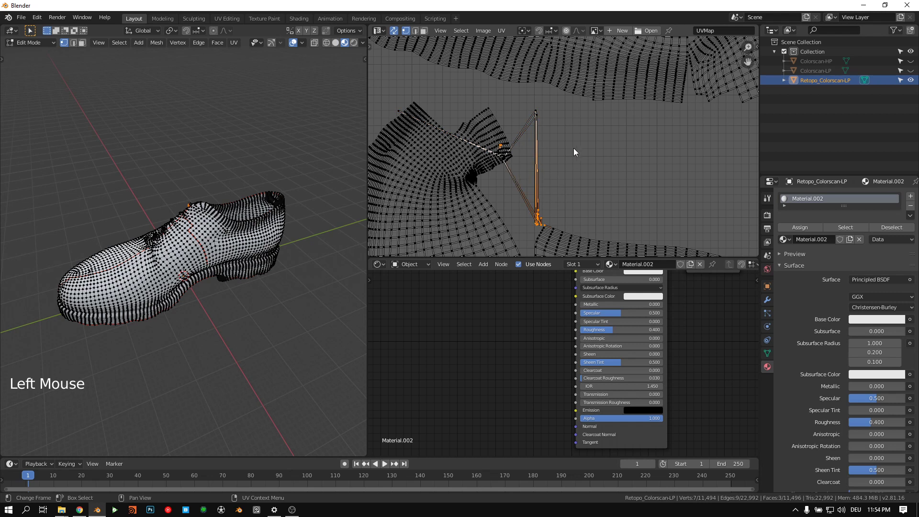
left_click_drag(565, 108, 524, 148)
key("c")
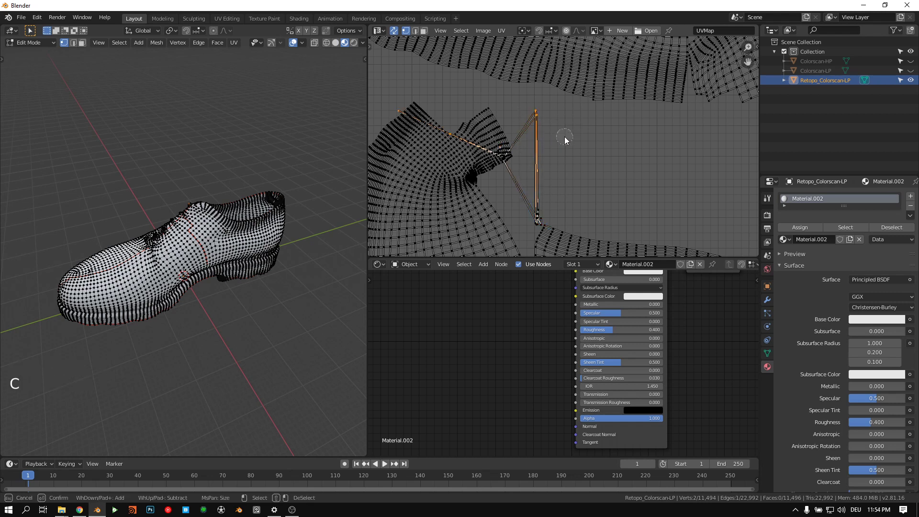
mouse_move(557, 124)
left_mouse_down()
mouse_move(523, 174)
mouse_move(547, 159)
left_mouse_up()
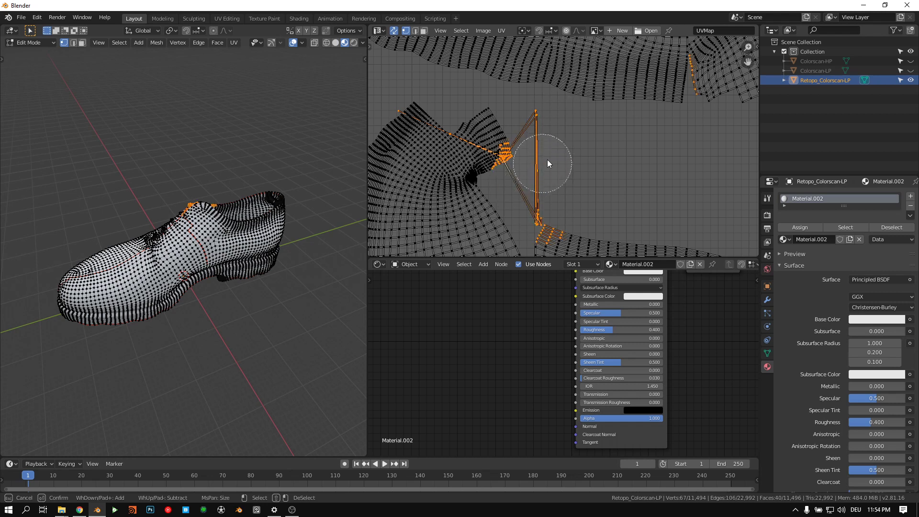
right_click(565, 143)
Step: Circle-select the vertices at both ends of the stretched vertical spike in the UV layout
left_click(559, 118)
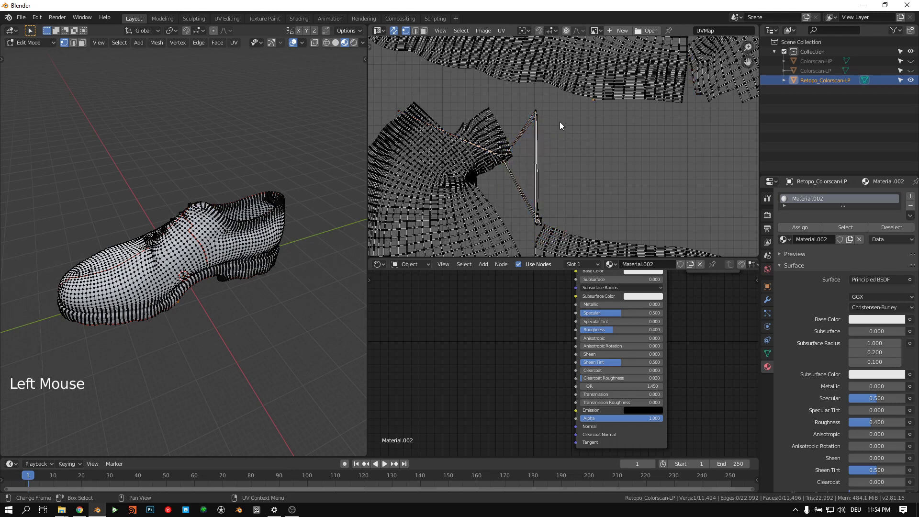
key("c")
scroll(543, 202, "up", 4)
left_click(534, 211)
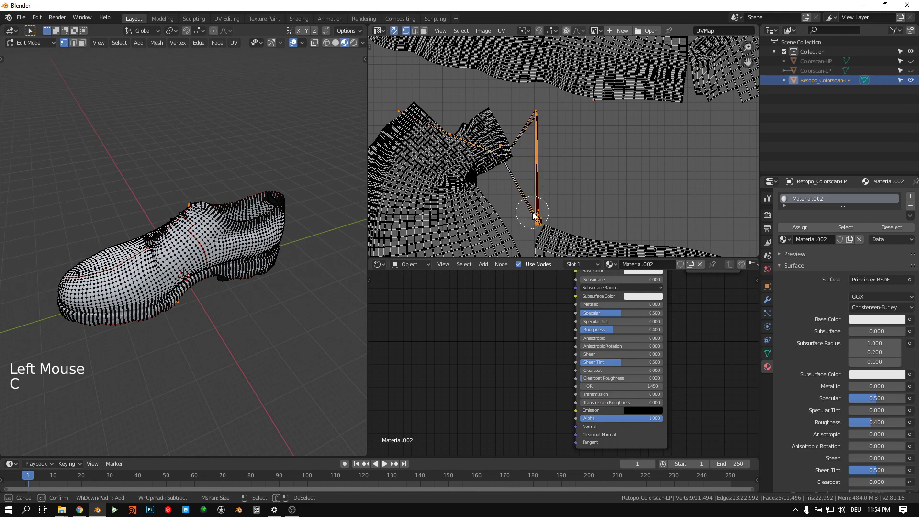
right_click(555, 203)
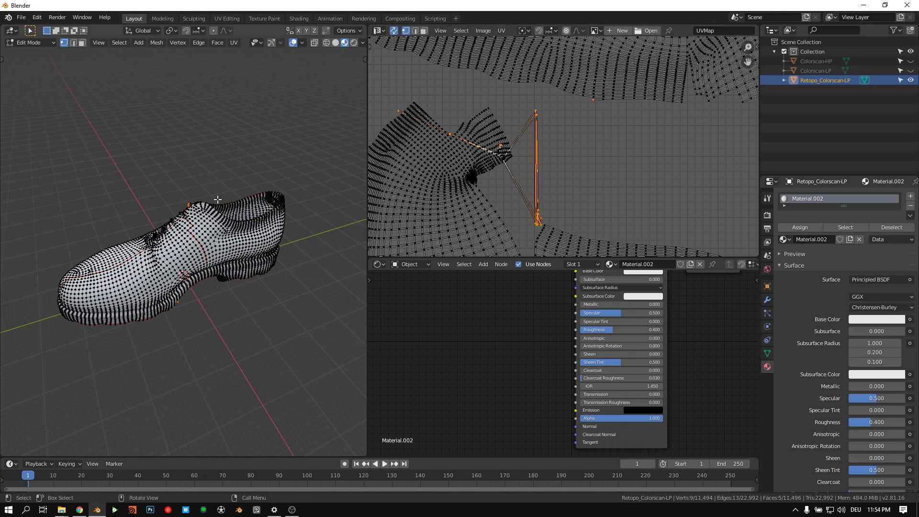
Step: Frame the selected stretched geometry on the shoe's upper and examine the thin strip of faces in the crease
middle_click_drag(225, 192, 154, 190)
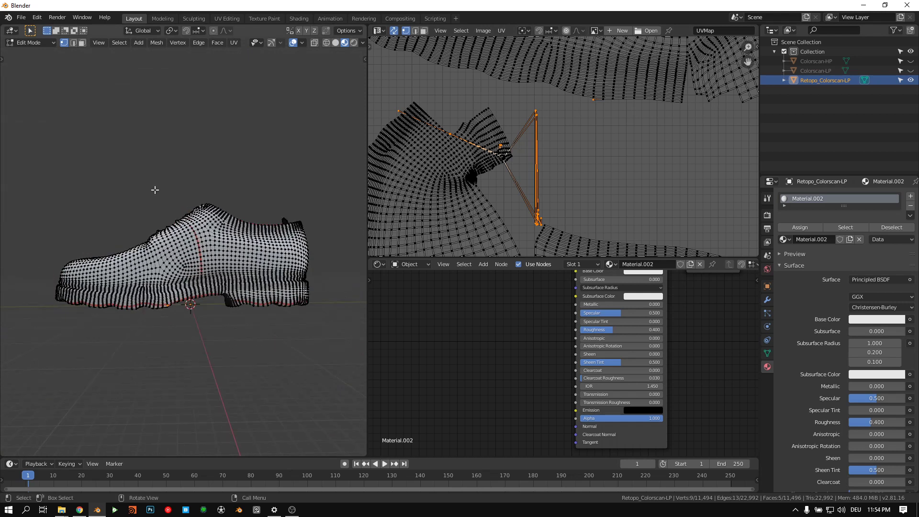
key("KP_Decimal")
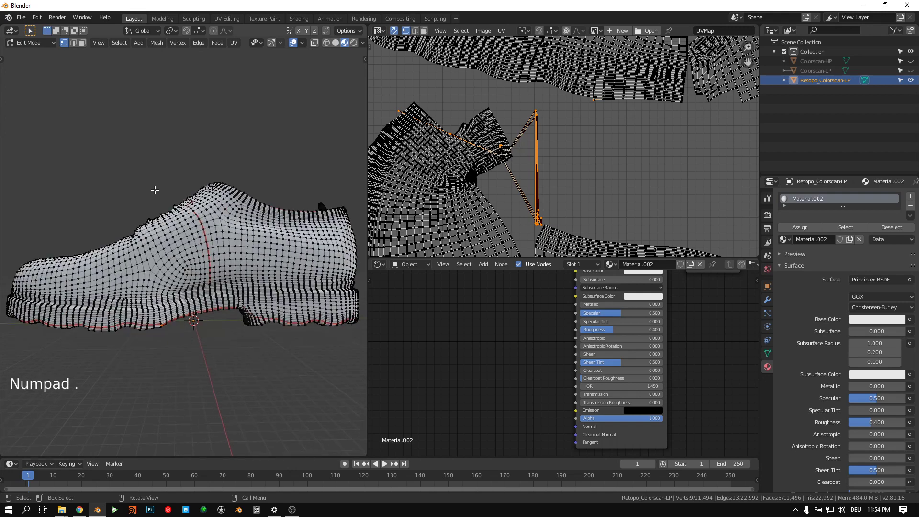
middle_click_drag(155, 162, 262, 193)
scroll(24, 178, "up", 2)
scroll(122, 173, "up", 1)
middle_click_drag(294, 227, 218, 199)
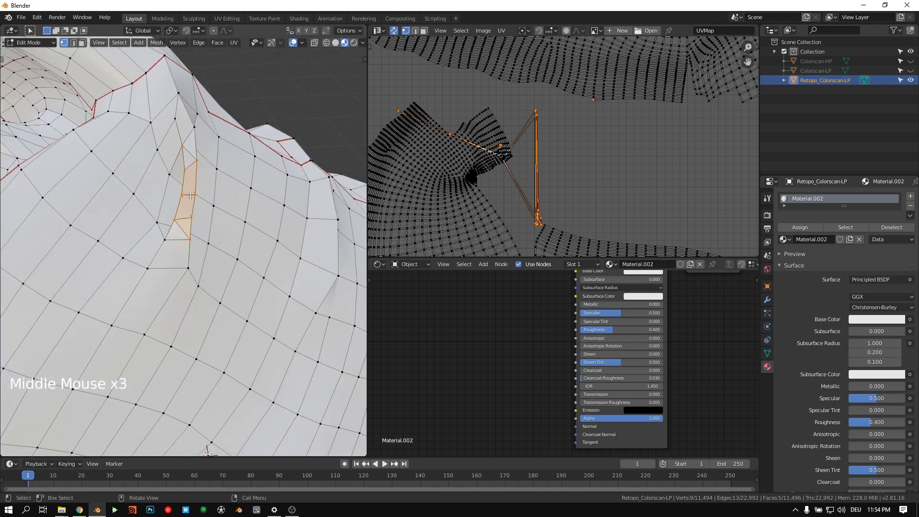
key("alt")
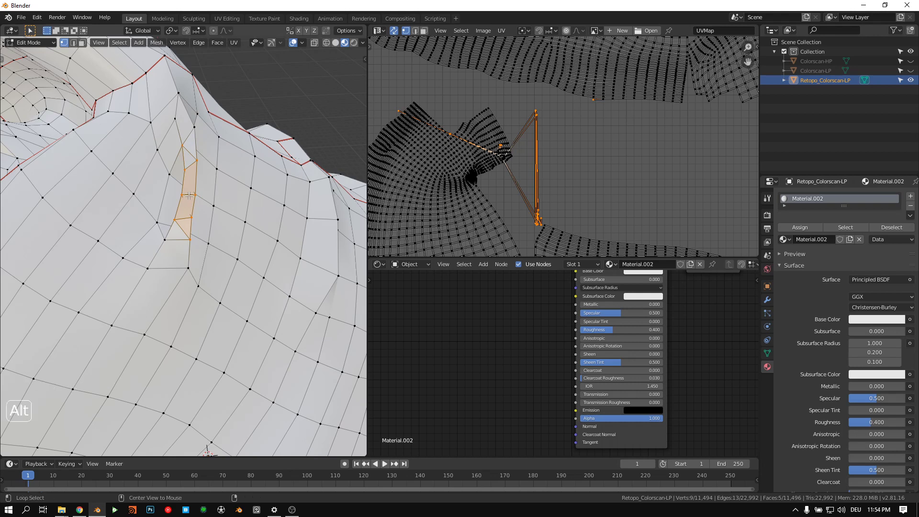
middle_click_drag(189, 195, 321, 204)
key("KP_Decimal")
scroll(136, 195, "down", 1)
scroll(200, 213, "down", 3)
Step: Try deleting the selected geometry of the thin strip, and undo the deletion
key("x")
left_click(199, 226)
key("ctrl+z")
middle_click_drag(320, 204, 210, 238)
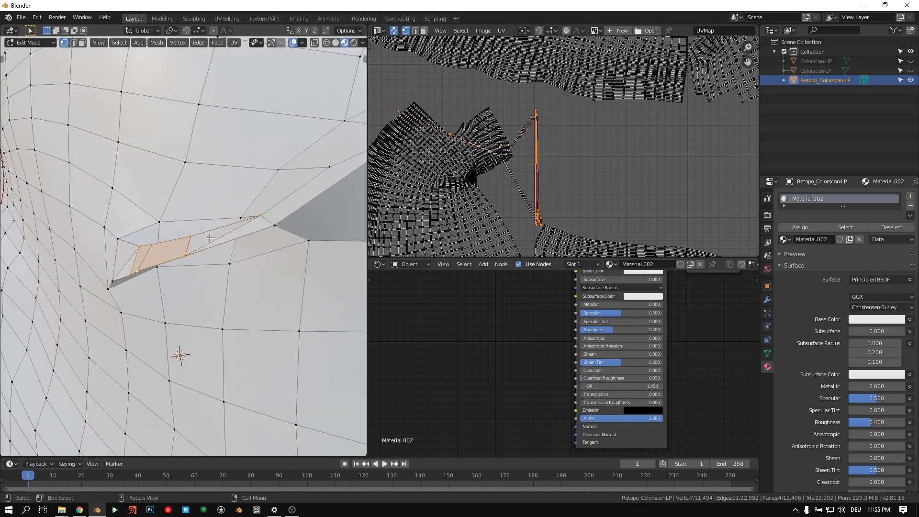
Step: Switch the mesh to face selection with nothing selected, facing the crease on the shoe's upper
left_click(74, 43)
middle_click_drag(139, 181, 193, 271)
left_click(204, 235)
left_click(158, 225)
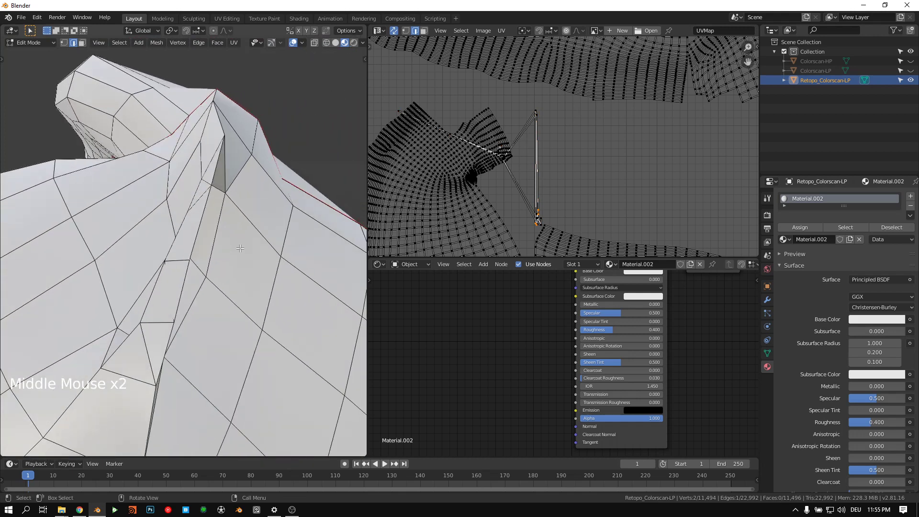
middle_click_drag(240, 248, 145, 104)
key("Tab")
left_click(235, 250)
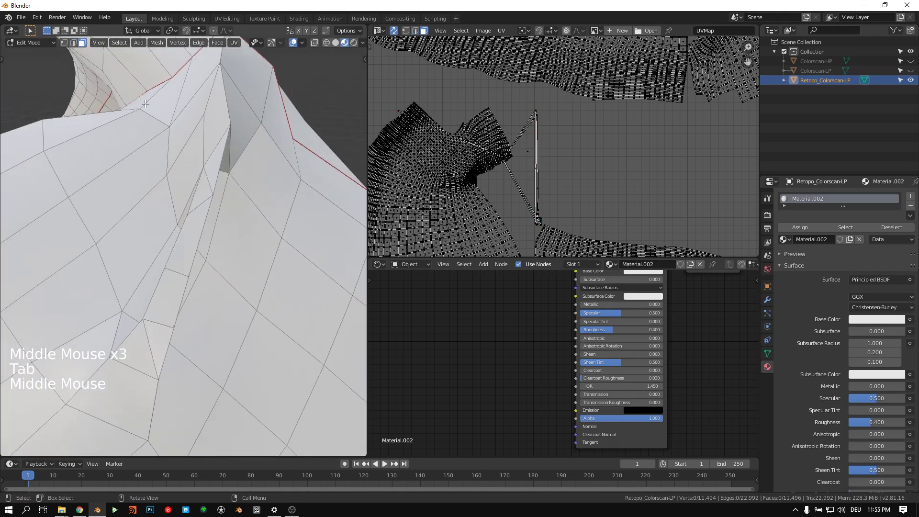
double_click(72, 44)
left_click(82, 43)
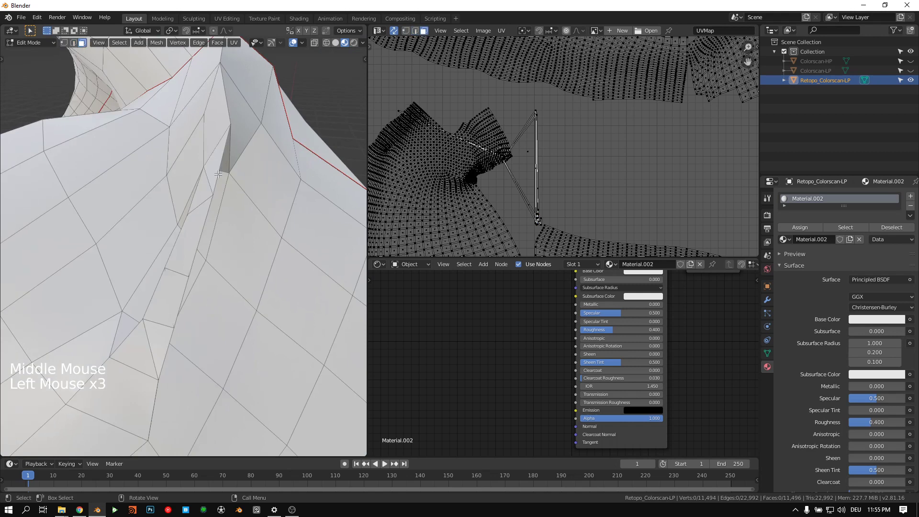
Step: Select the thin bridging faces along the crease of the shoe's upper and delete them with the Faces option
left_click(218, 160)
left_click(199, 192, "shift")
left_click(187, 264, "shift")
left_click(187, 264, "shift")
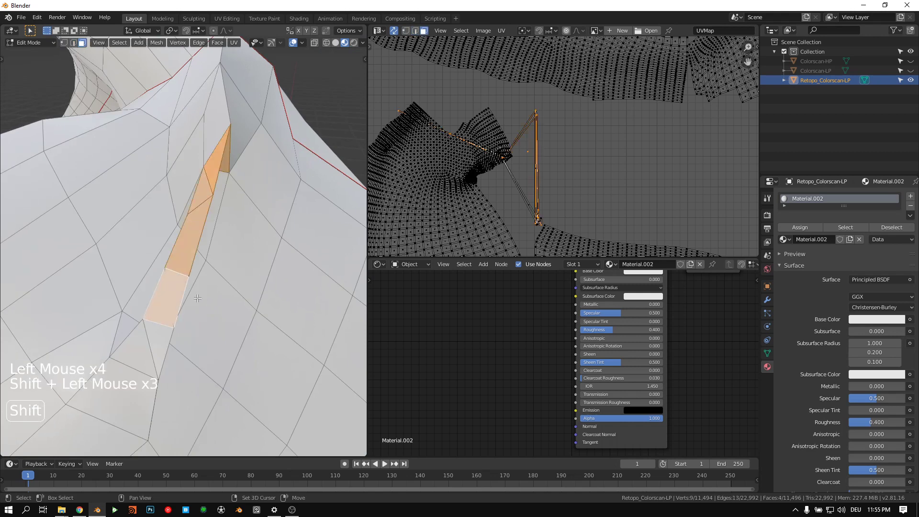
middle_click_drag(188, 264, 117, 260)
left_click(139, 248, "shift")
left_click(140, 248, "shift")
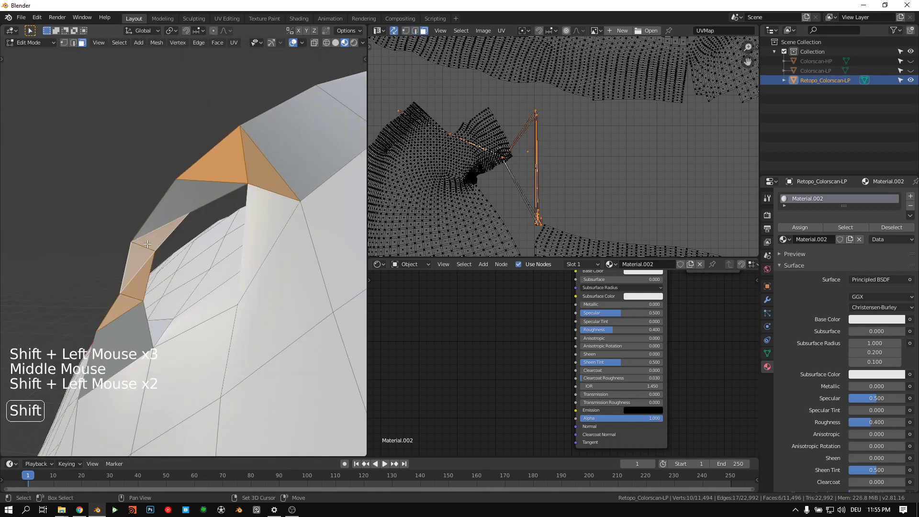
left_click(142, 247, "shift")
left_click(146, 247, "shift")
left_click(150, 248, "shift")
key("x")
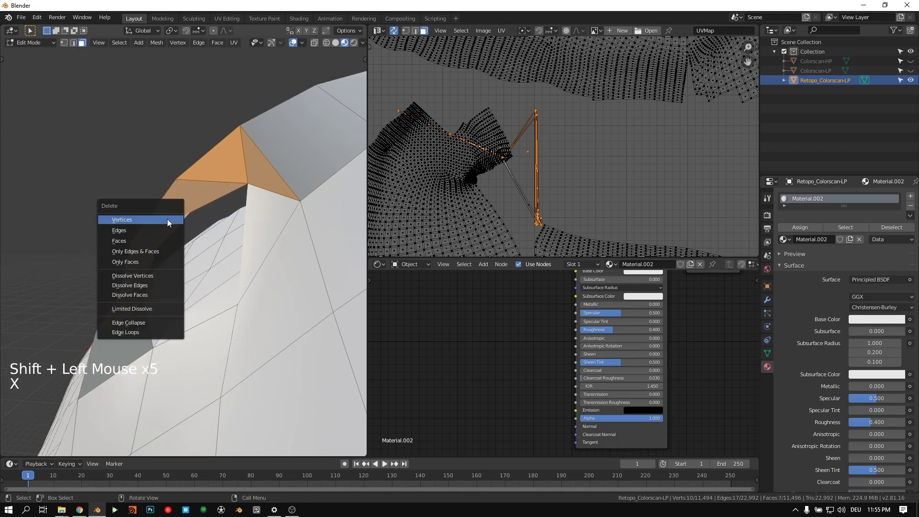
key("x")
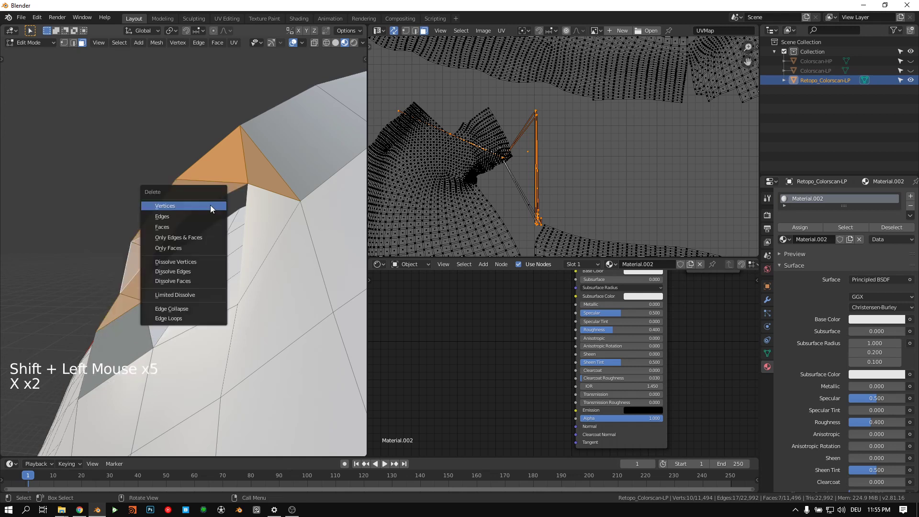
left_click(187, 225)
Step: In vertex selection, fill the small triangular gap at the crease's upper end with a face from its three corner vertices
middle_click_drag(187, 226, 46, 240)
key("Tab")
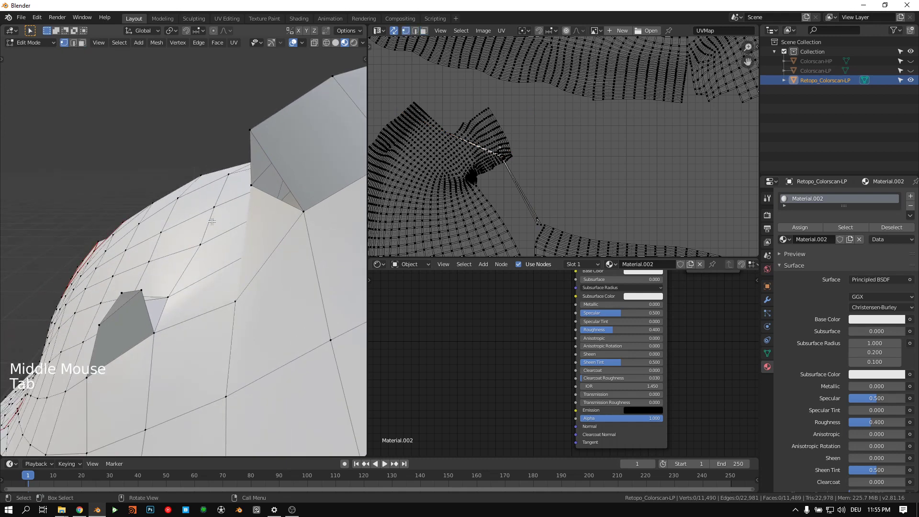
left_click(64, 43)
left_click(73, 43)
left_click(64, 42)
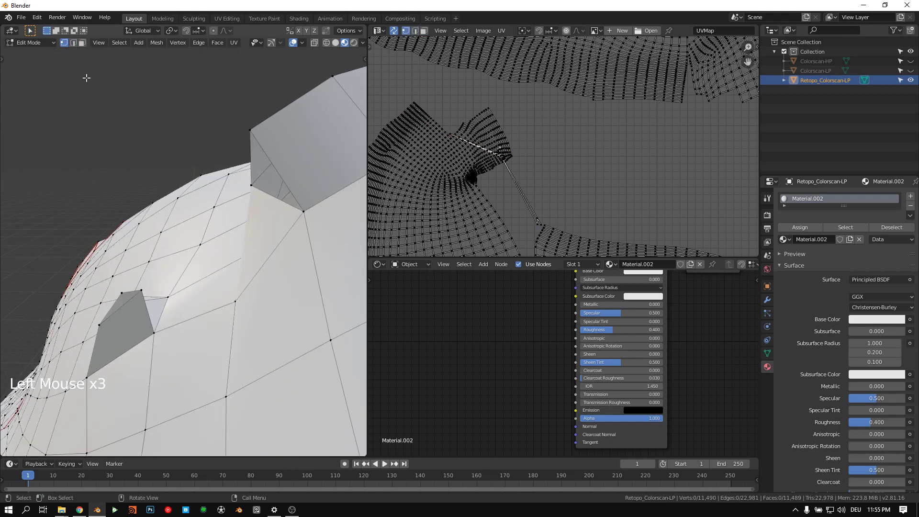
middle_click_drag(86, 78, 246, 130)
left_click(247, 130)
left_click(214, 165, "shift")
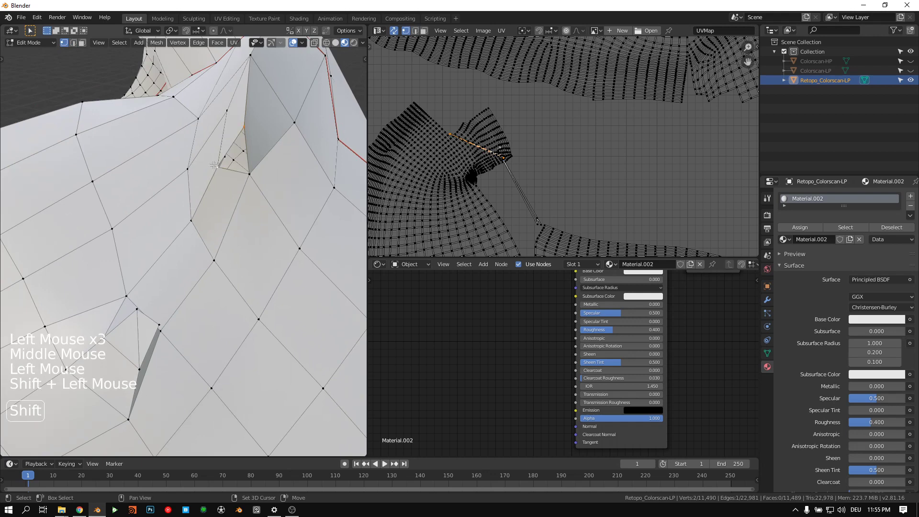
key("f")
middle_click_drag(249, 174, 302, 195)
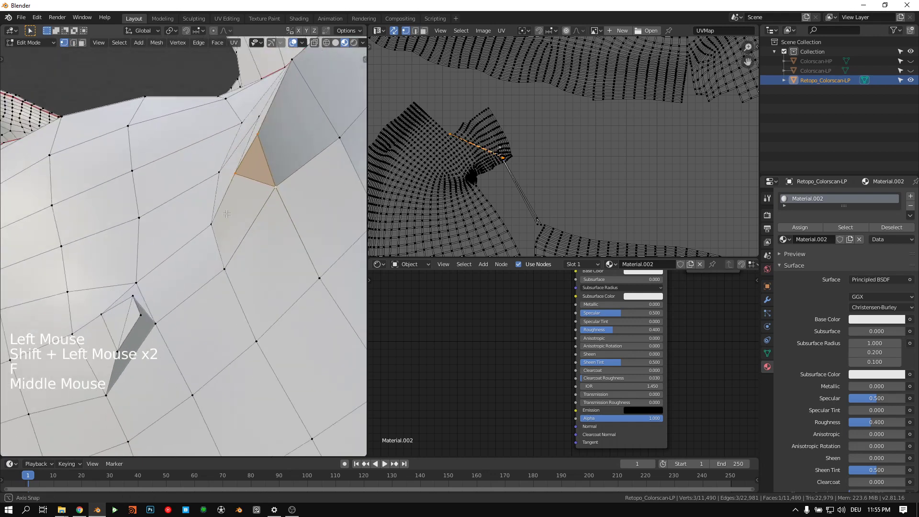
Step: Try deleting the stray vertex beside the crease's lower hole, and undo the change
scroll(301, 194, "down", 2)
middle_click_drag(223, 195, 162, 293)
left_click(146, 288)
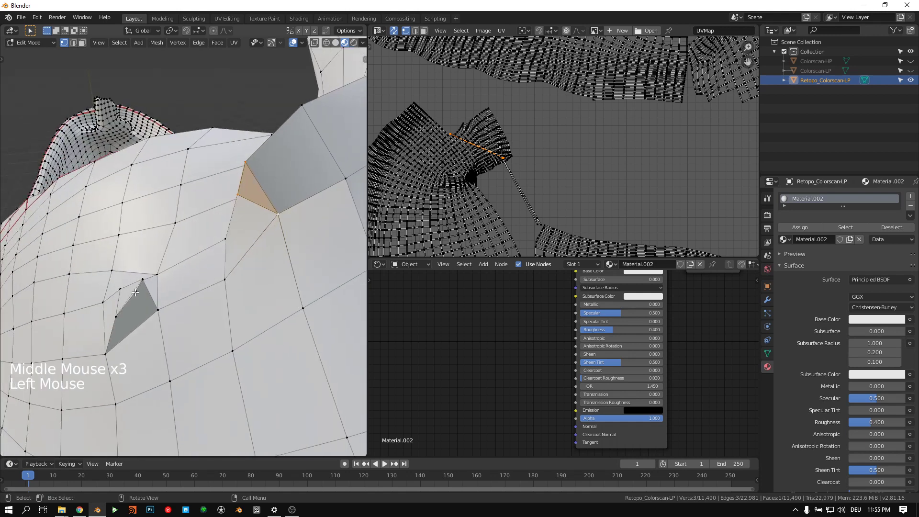
key("x")
left_click(137, 298)
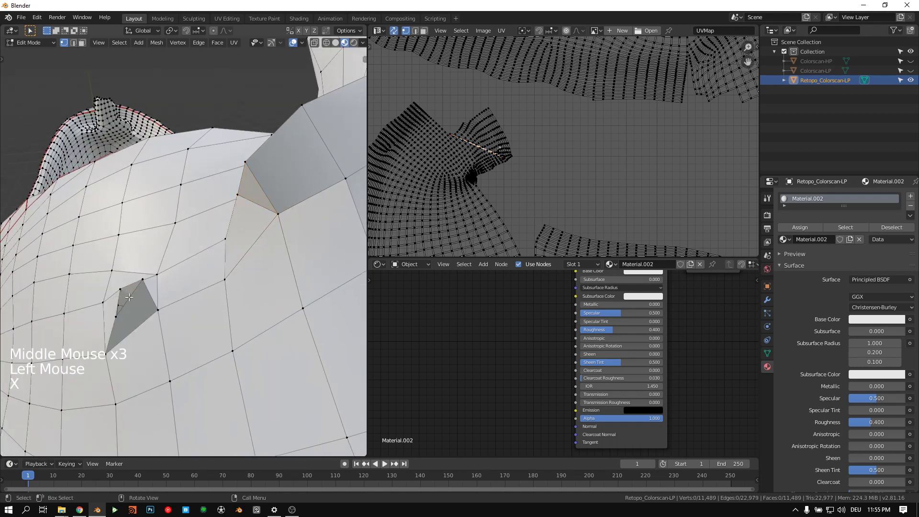
middle_click_drag(136, 298, 176, 224)
key("ctrl+t")
key("ctrl+z")
key("ctrl+z")
Step: Delete the stray vertex at the crease's lower hole and fill the remaining opening with a face from its boundary loop
left_click(187, 226)
key("x")
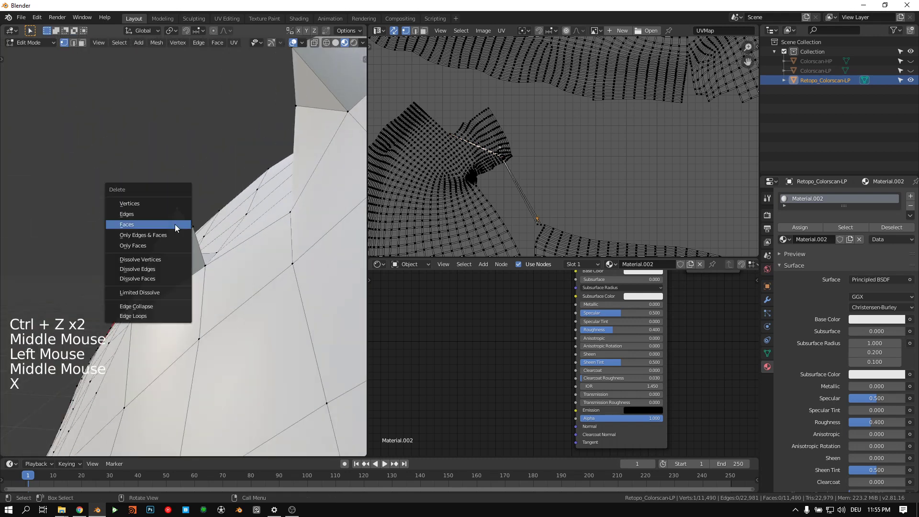
left_click(143, 206)
mouse_move(171, 232)
middle_mouse_down()
mouse_move(216, 281)
mouse_move(184, 250)
mouse_move(192, 243)
mouse_move(179, 221)
middle_mouse_up()
left_click(184, 254, "alt")
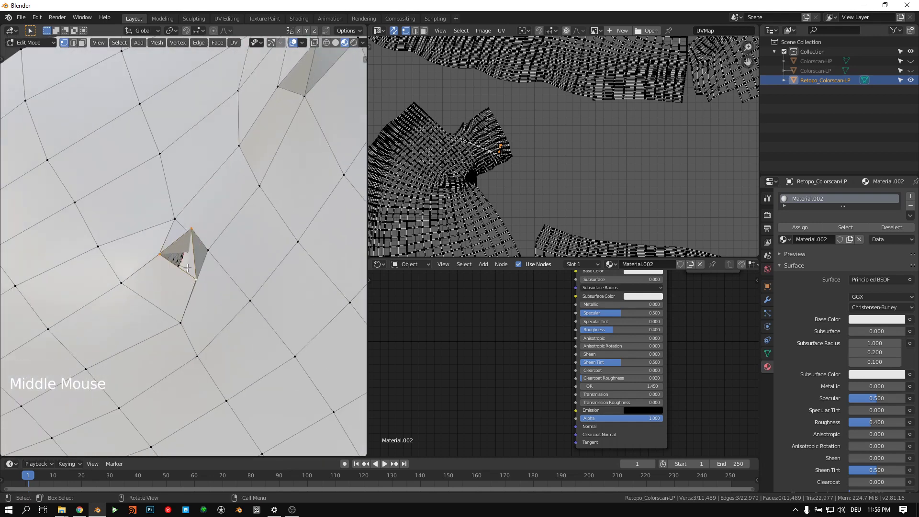
key("f")
middle_click_drag(190, 258, 136, 284)
Step: Select the whole shoe mesh and unwrap it again along its seams
scroll(179, 258, "down", 8)
key("a")
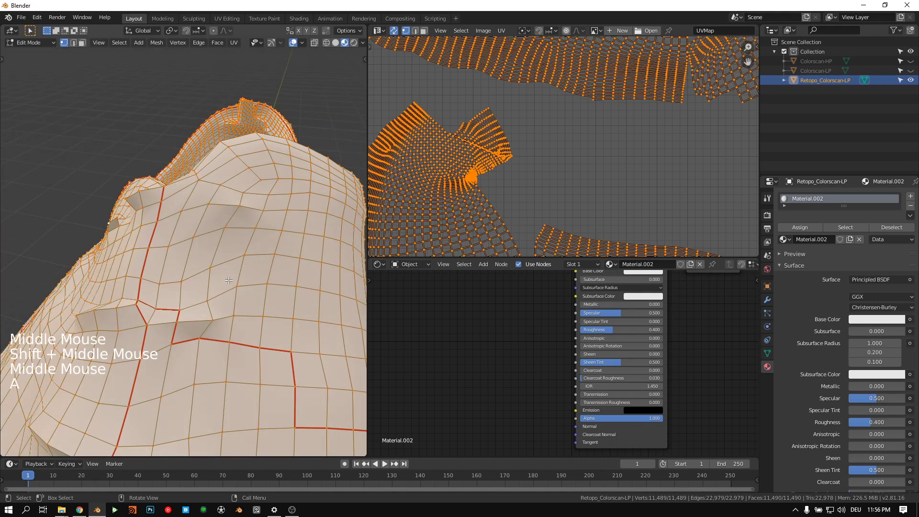
key("u")
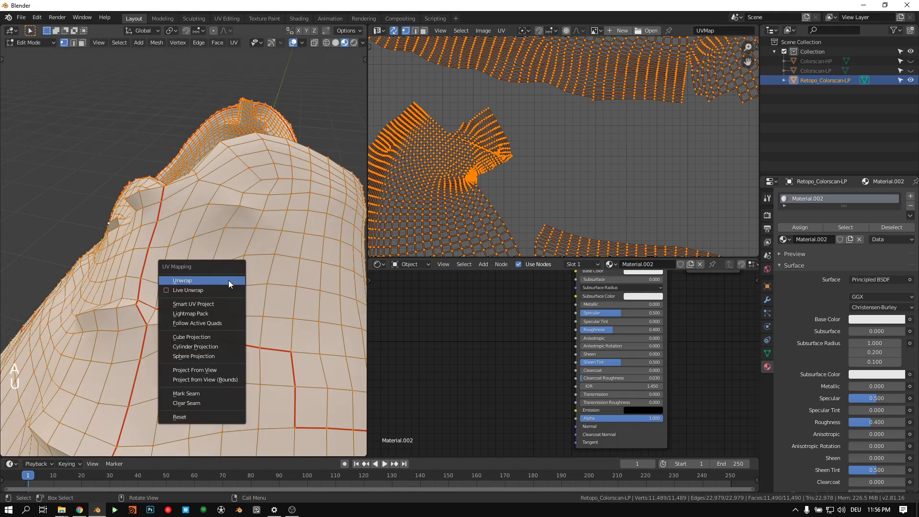
left_click(229, 280)
scroll(552, 177, "down", 7)
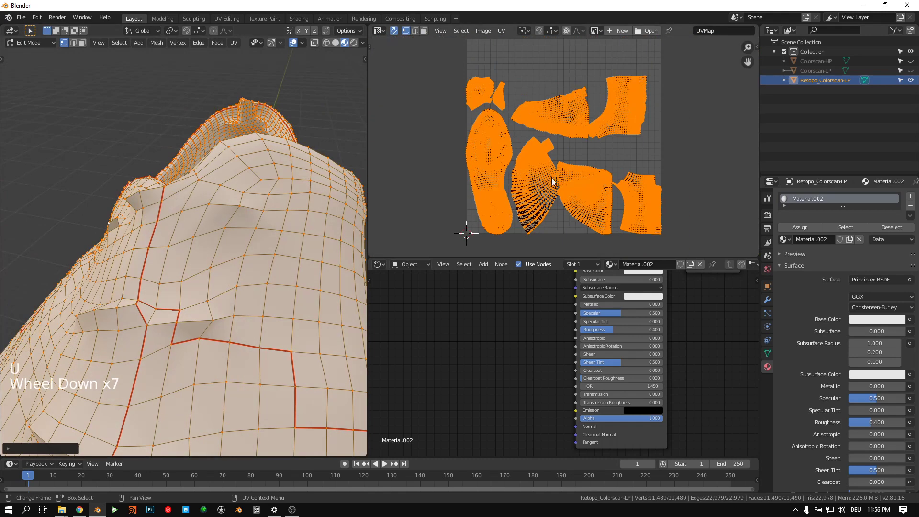
Step: Examine the new UV layout for remaining spikes or stretched faces
scroll(590, 178, "up", 4)
mouse_move(590, 178)
middle_mouse_down()
mouse_move(577, 163)
mouse_move(574, 174)
middle_mouse_up()
scroll(585, 172, "up", 4)
scroll(581, 165, "down", 8)
scroll(568, 172, "up", 3)
scroll(550, 169, "down", 4)
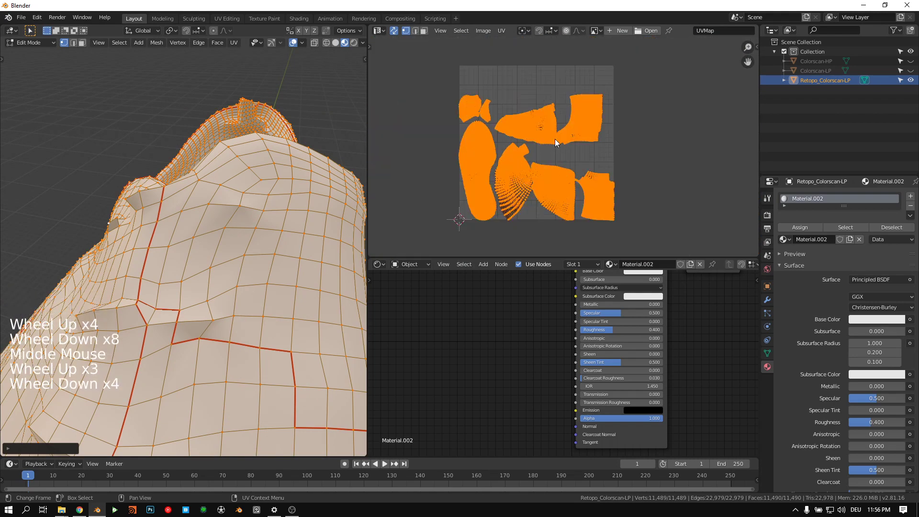
scroll(546, 168, "up", 3)
scroll(545, 169, "down", 4)
Step: Move the entire UV layout sideways so that it lies mostly outside the UV square
key("g")
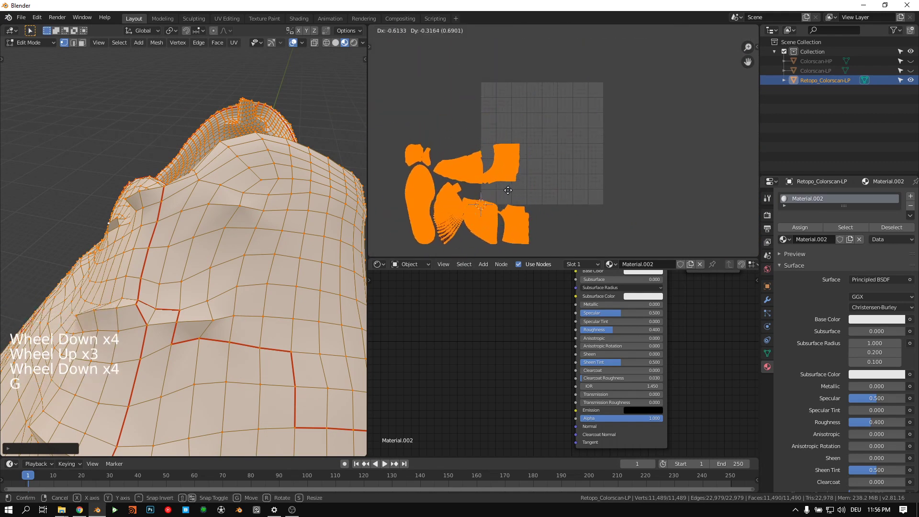
left_click(555, 167)
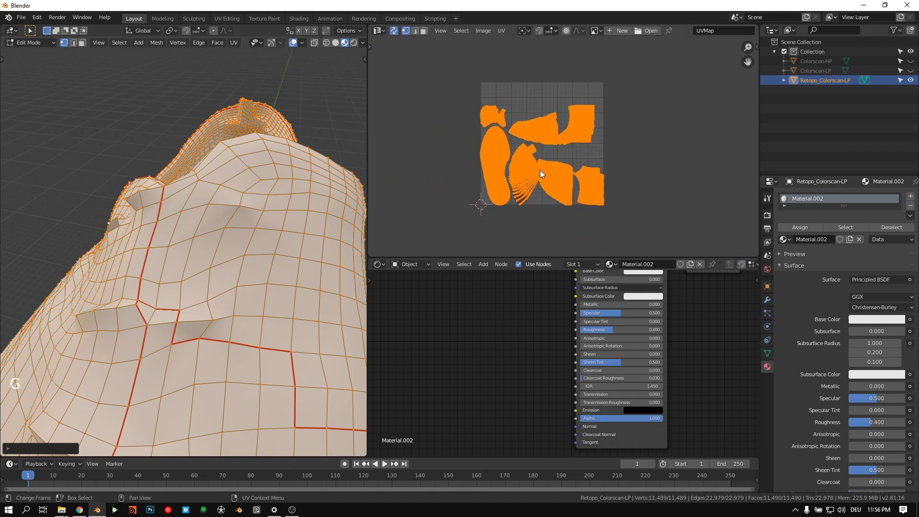
key("g")
left_click(521, 176)
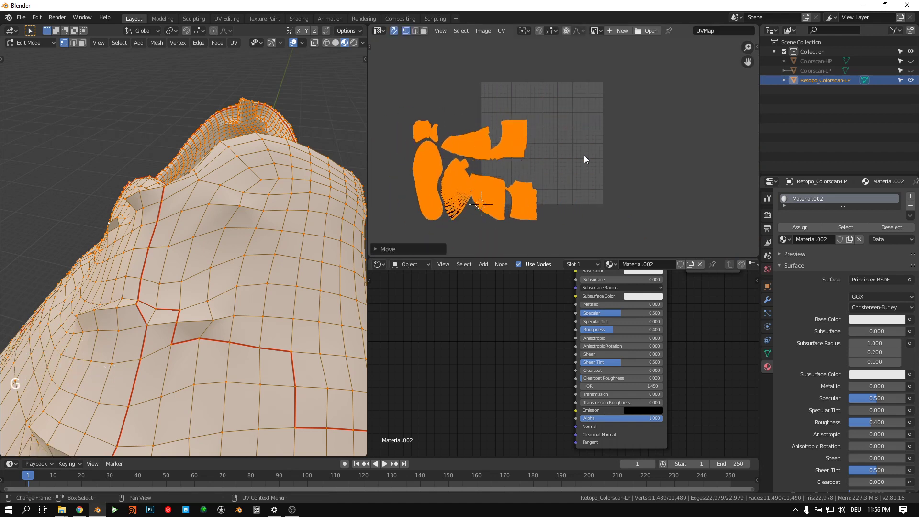
Step: Turn off UV sync selection and select the whole mesh to display all UV islands
left_click(433, 178)
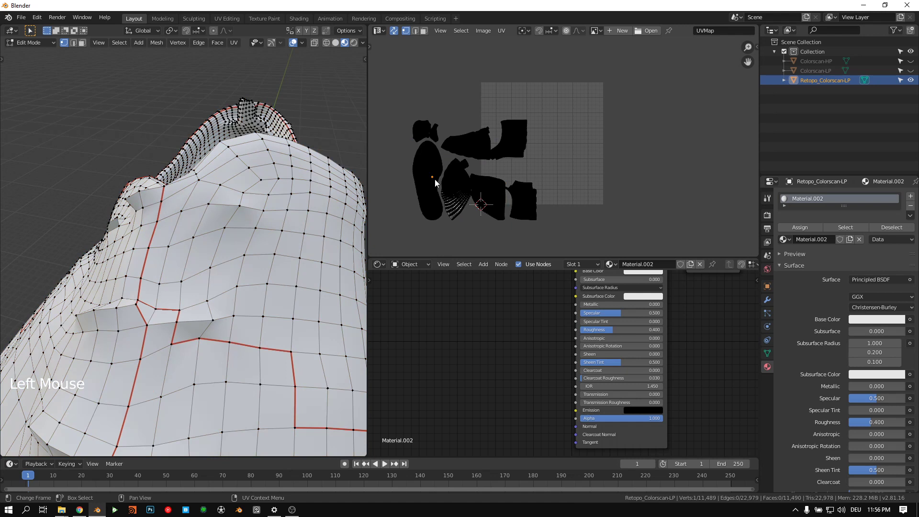
key("ctrl+l")
left_click(394, 31)
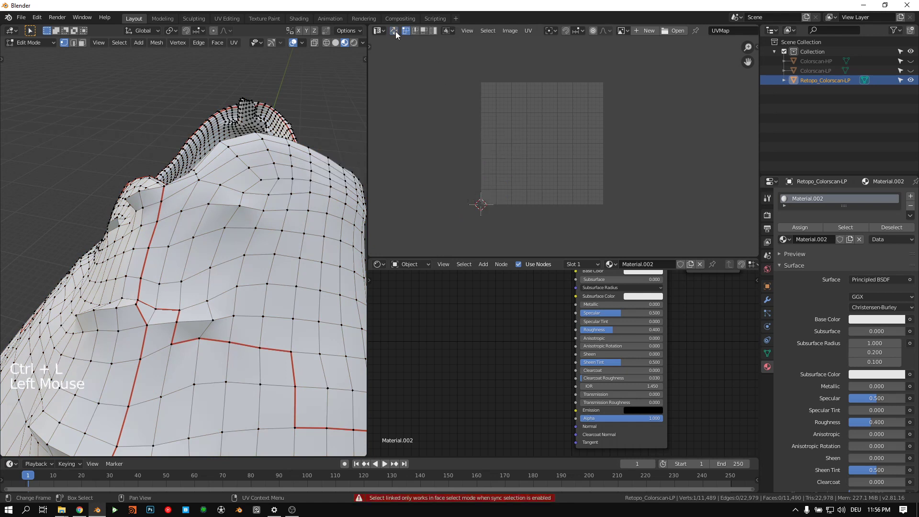
key("a")
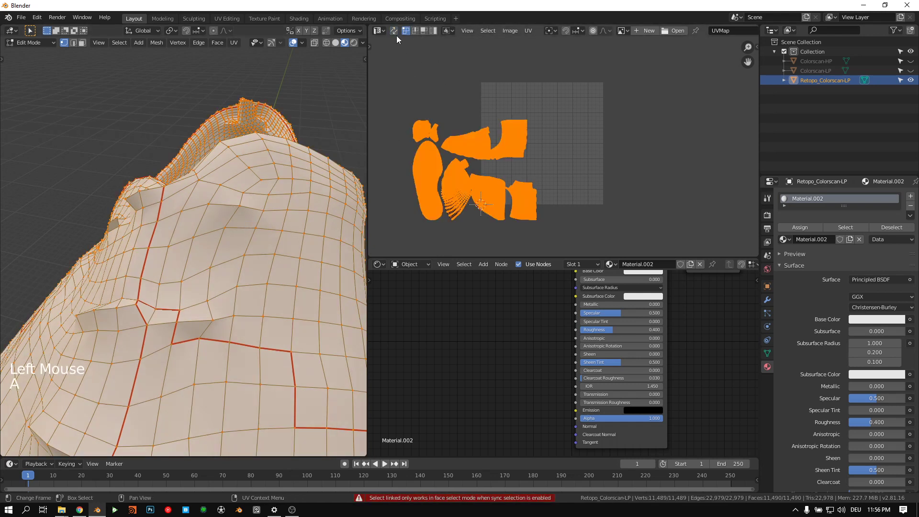
Step: Select the entire linked sole island in the UV layout
left_click(433, 173)
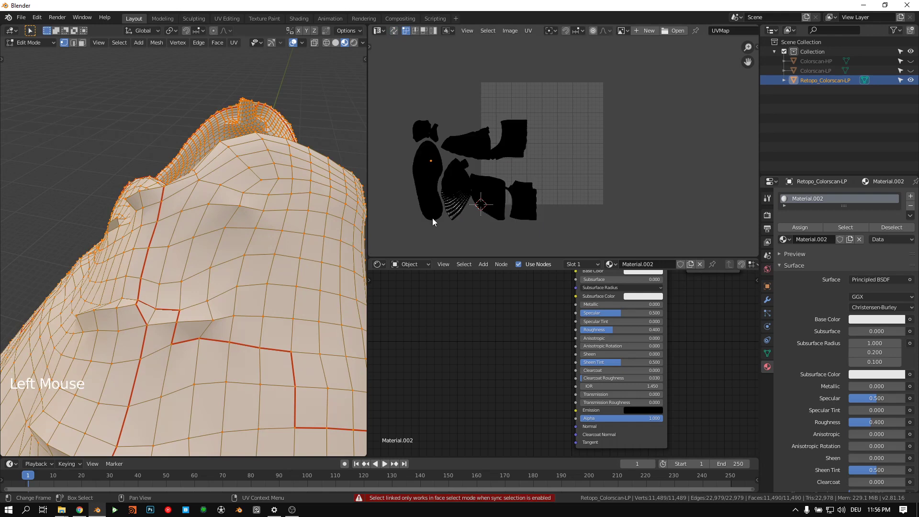
scroll(334, 159, "down", 1)
scroll(335, 159, "down", 6)
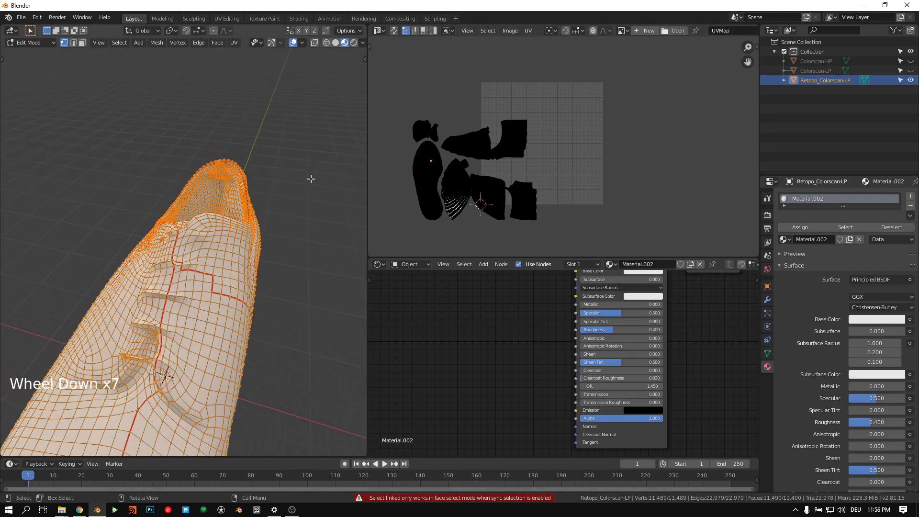
middle_click_drag(310, 178, 252, 140, "shift")
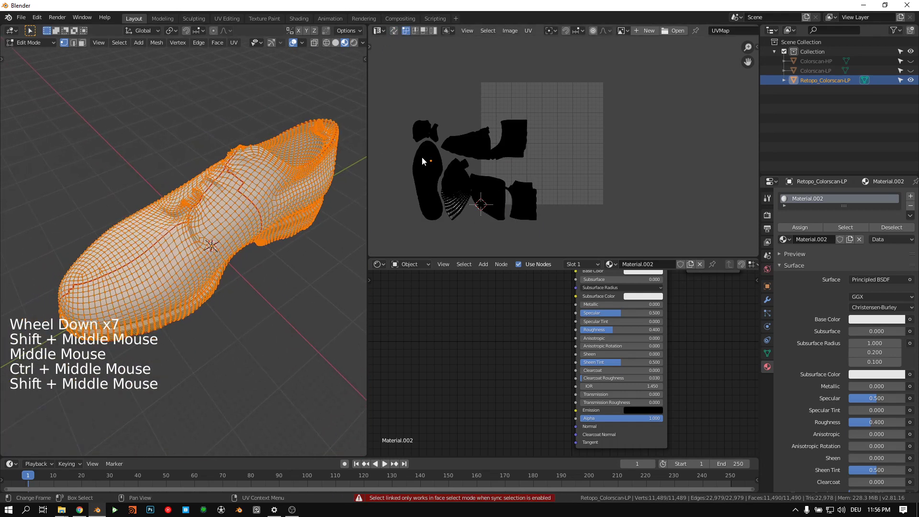
left_click(421, 161)
left_click(426, 177)
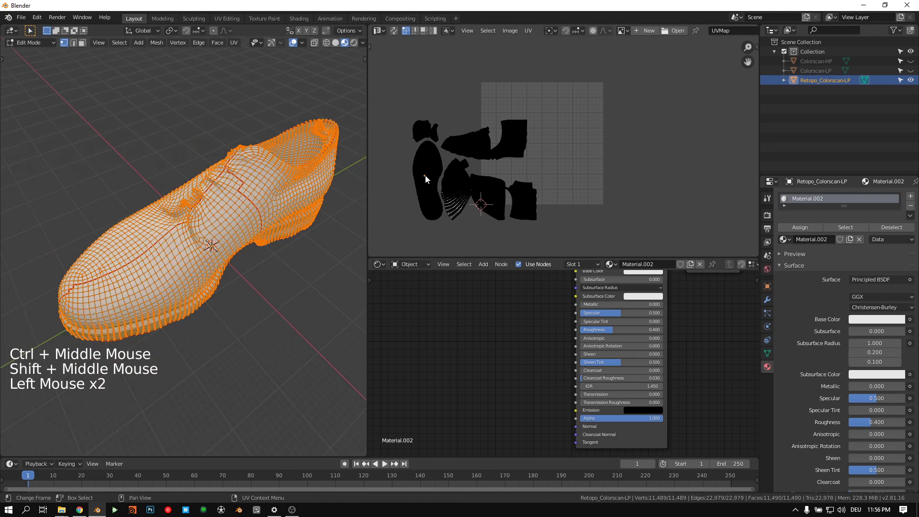
scroll(430, 187, "up", 3)
middle_click_drag(430, 187, 428, 162)
left_click(427, 159)
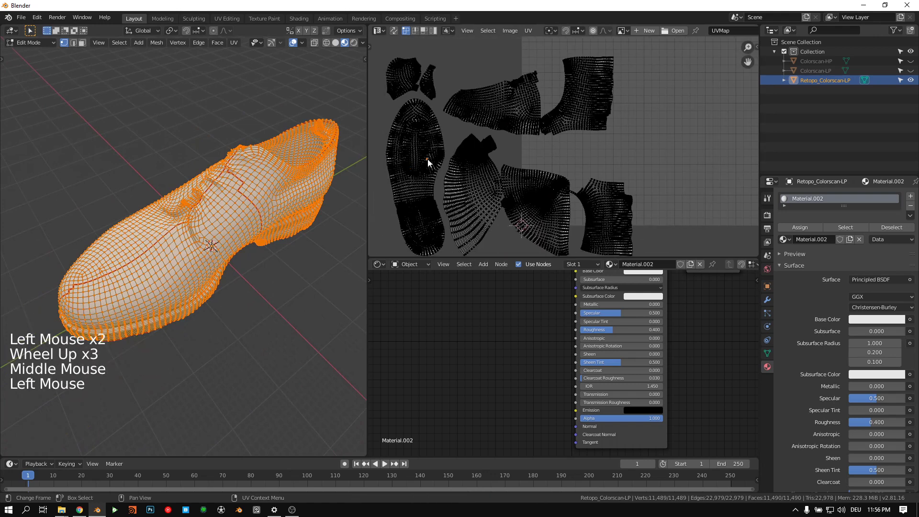
key("ctrl+l")
key("r")
left_click(456, 152)
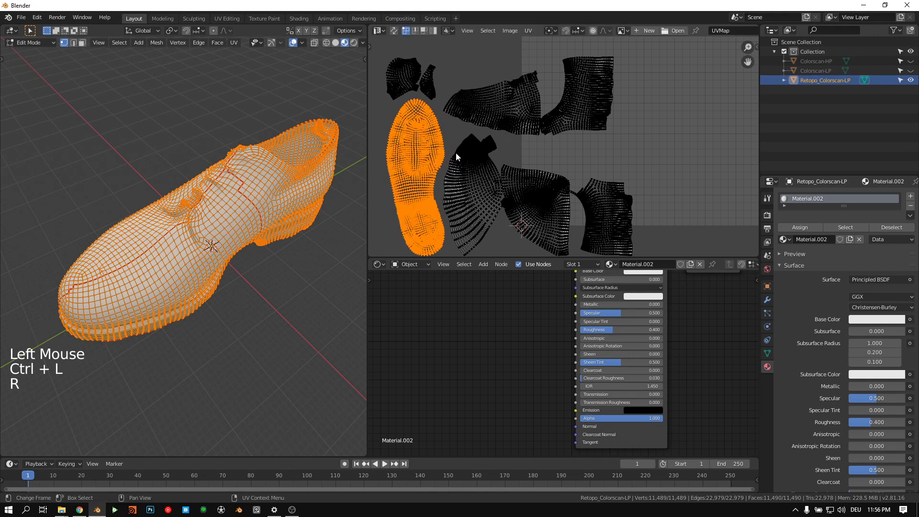
Step: Pick single vertices on the sole island, and select the whole linked island again from one of them
left_click(427, 167)
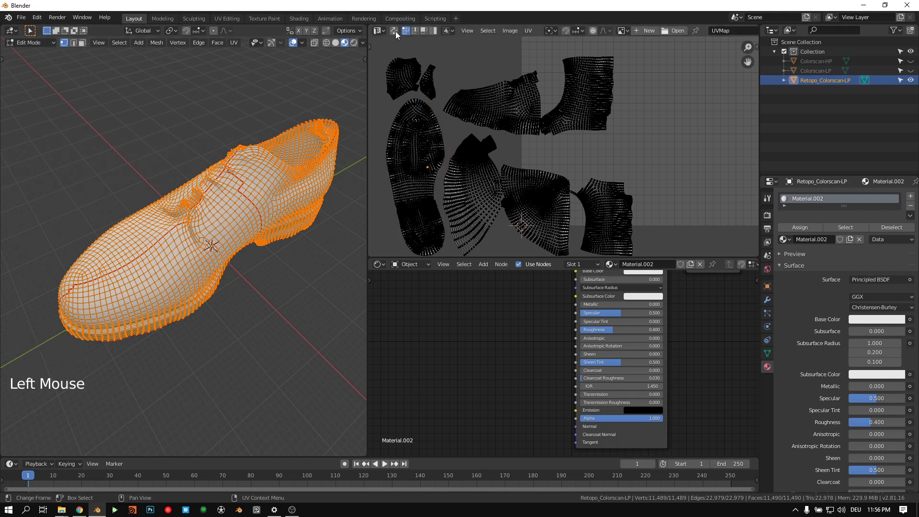
left_click(422, 167)
left_click(404, 191)
left_click(428, 212)
key("ctrl+l")
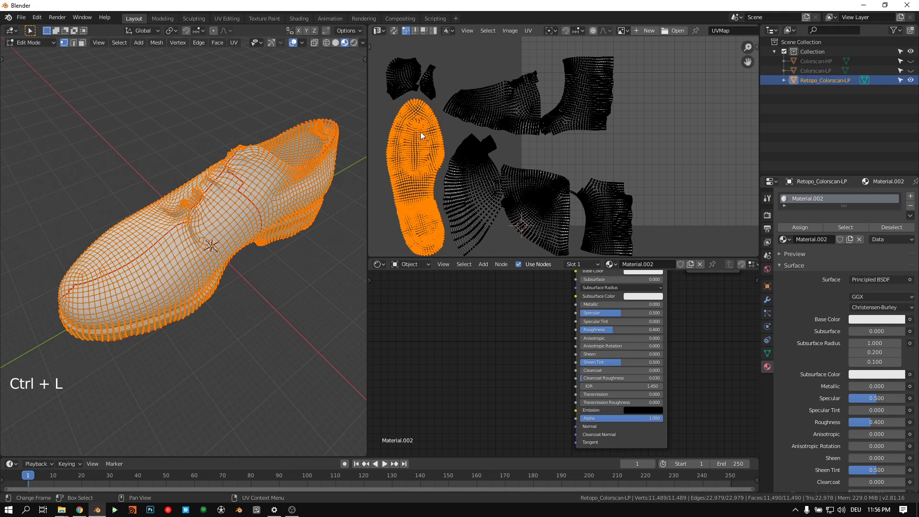
Step: Enlarge the selected sole island to roughly one and a half times its size and rotate it across the neighbouring islands
scroll(470, 139, "down", 2)
middle_click_drag(470, 139, 479, 130)
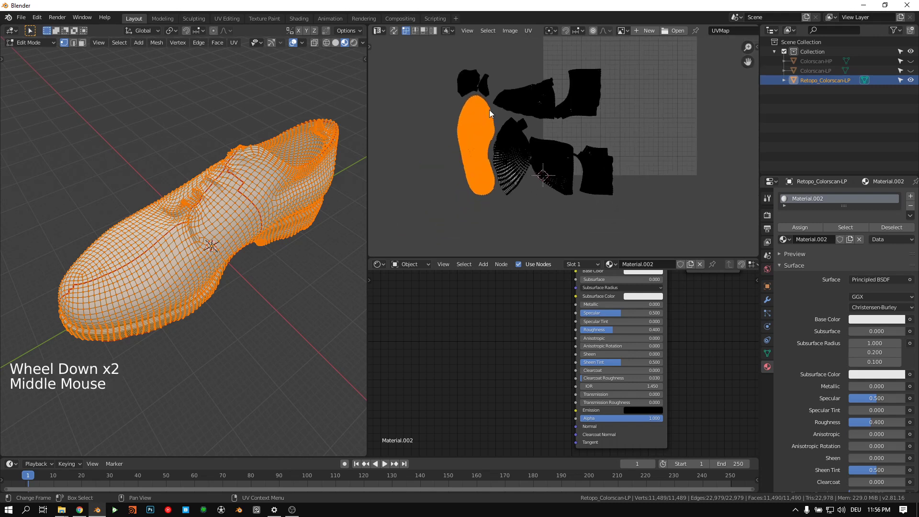
key("s")
key("s")
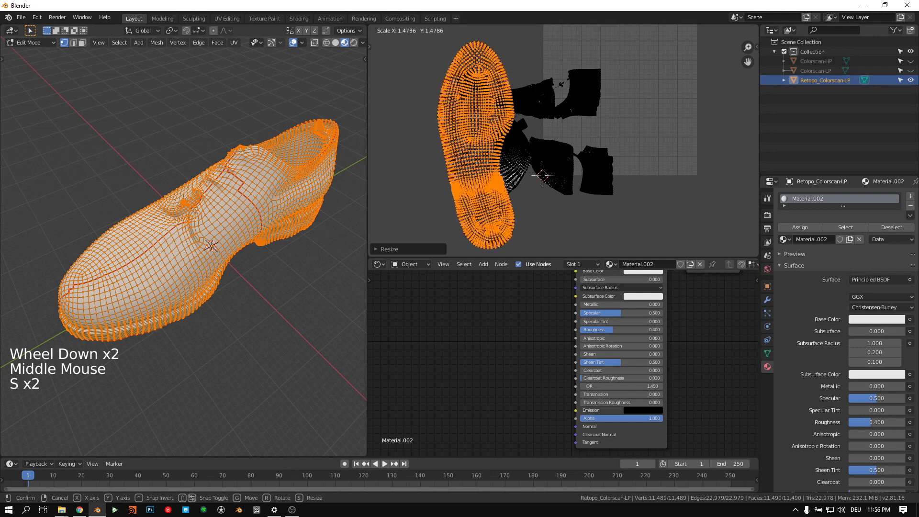
key("r")
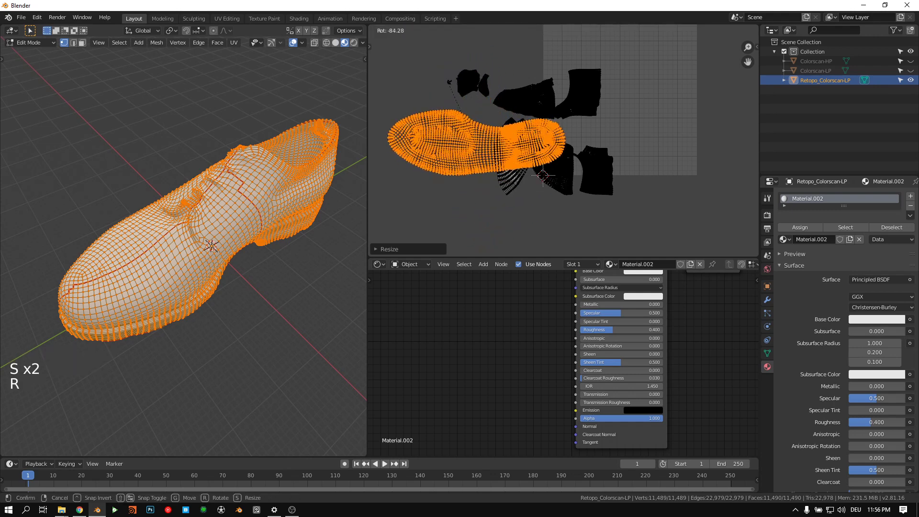
left_click(485, 84)
Step: Select all UV islands and average their scale
scroll(550, 116, "up", 1)
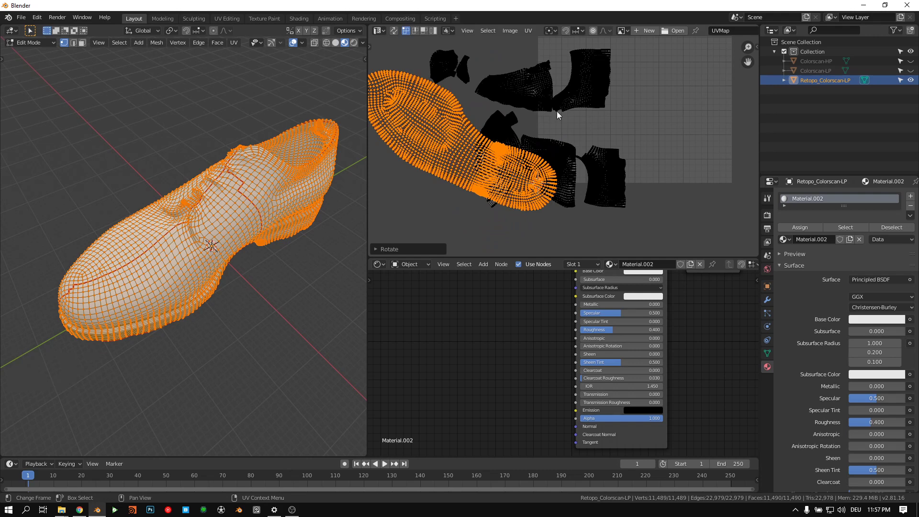
middle_click_drag(557, 111, 589, 117)
key("a")
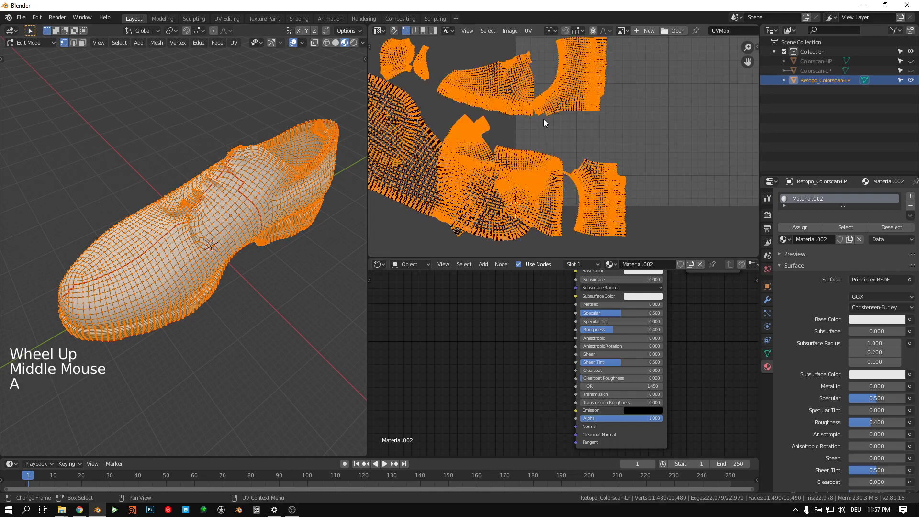
left_click(529, 31)
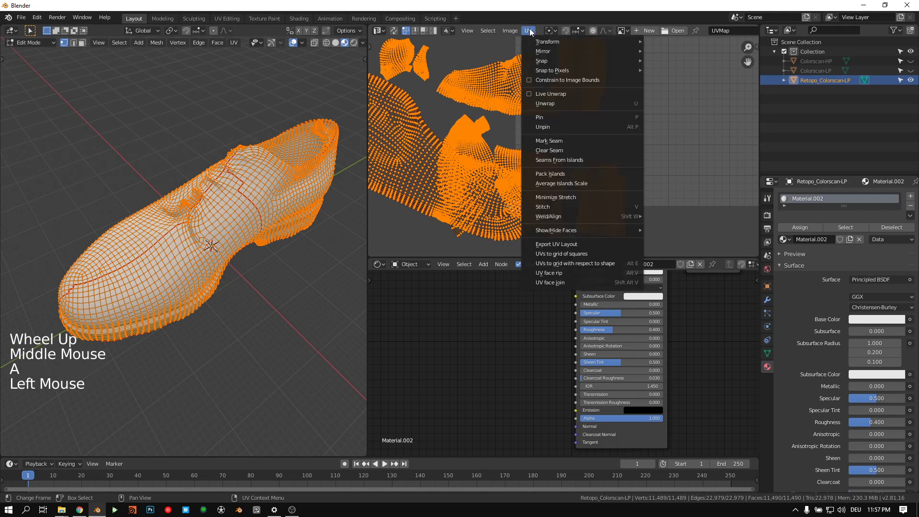
left_click(579, 185)
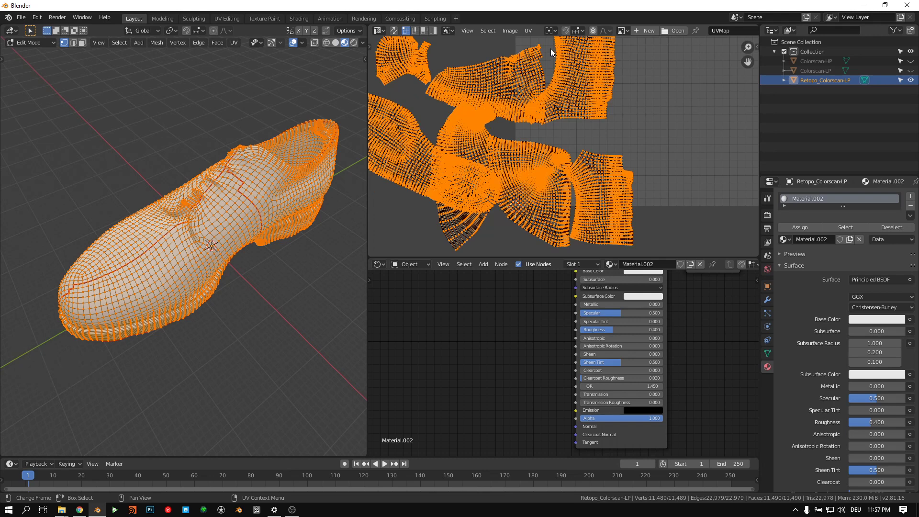
Step: Pack all the UV islands into the UV square
left_click(530, 31)
left_click(573, 174)
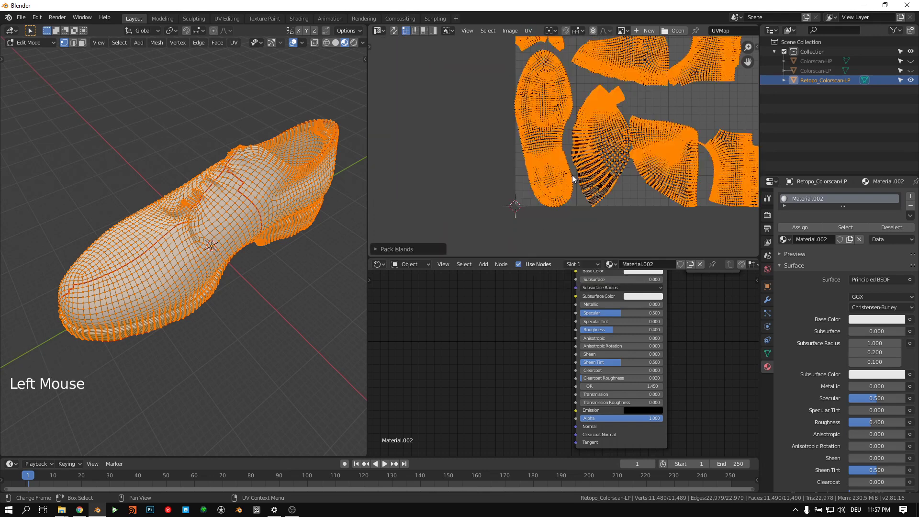
middle_click_drag(573, 175, 541, 164)
scroll(576, 169, "down", 2)
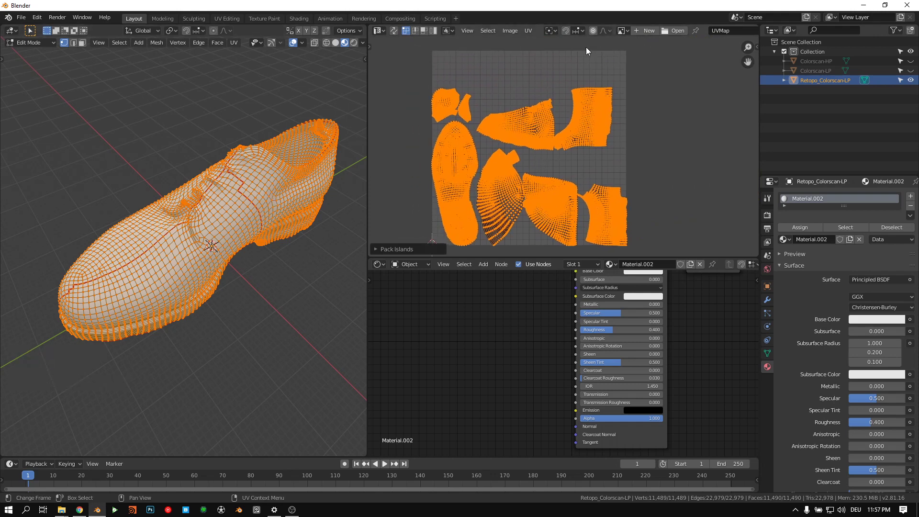
key("n")
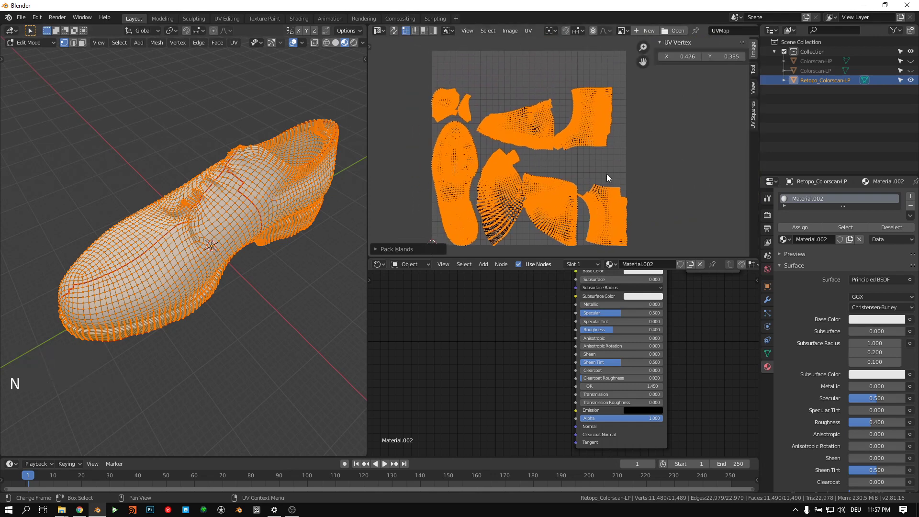
left_click(753, 123)
left_click(754, 91)
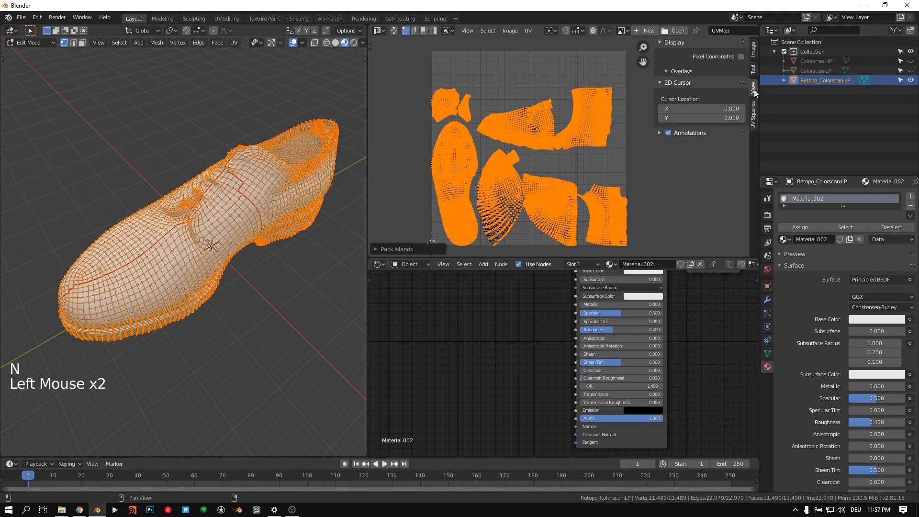
key("n")
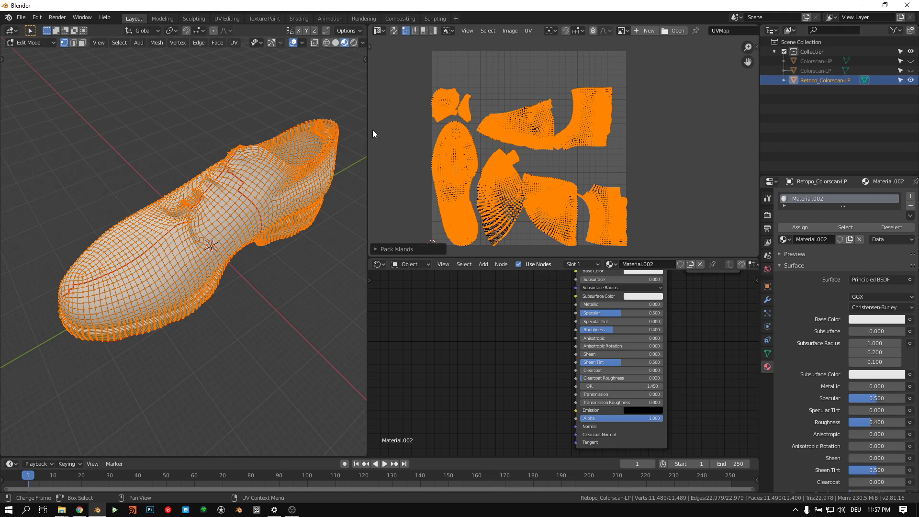
Step: Return the retopologized shoe from Edit Mode to Object Mode
middle_click_drag(239, 144, 153, 232)
key("Tab")
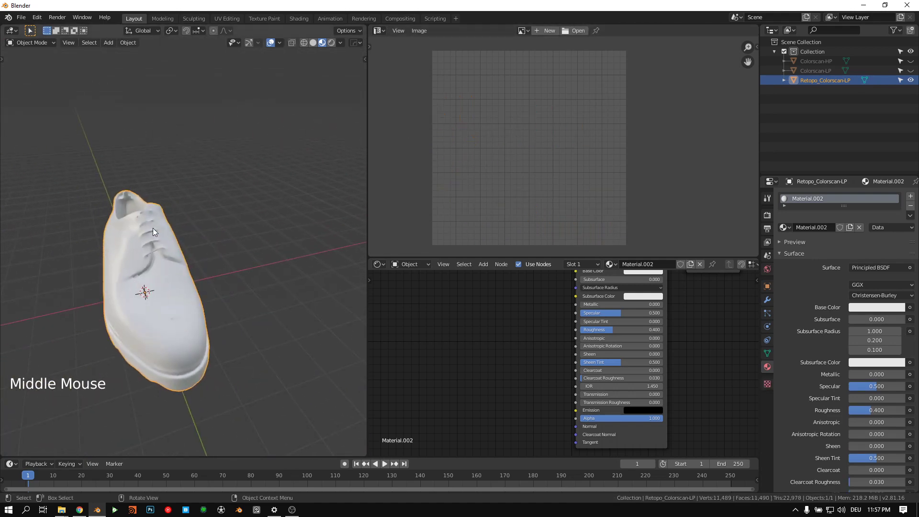
middle_click_drag(464, 289, 486, 364)
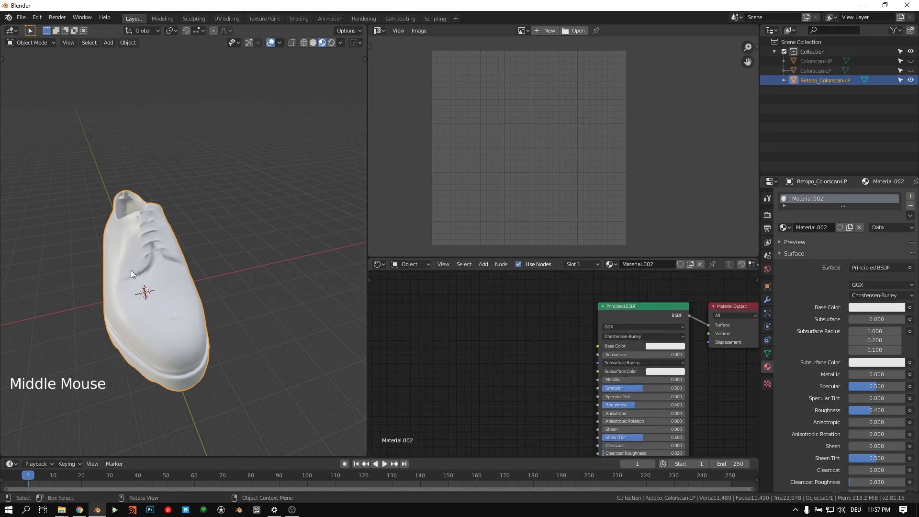
middle_click_drag(125, 253, 210, 191)
Step: Add an Image Texture node to Material.002 and place it beside the Principled BSDF node
middle_click_drag(576, 381, 559, 342)
middle_click_drag(493, 334, 510, 354)
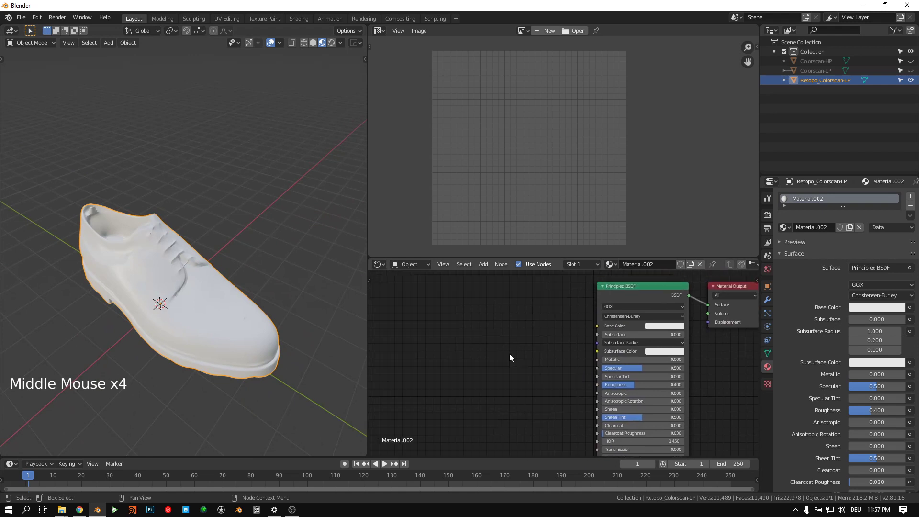
left_click(484, 265)
mouse_move(490, 308)
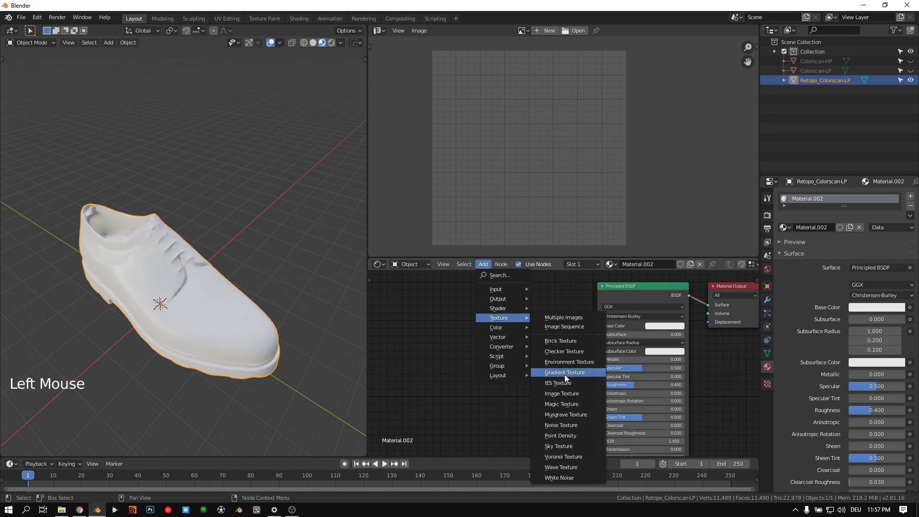
left_click(562, 393)
left_click(492, 328)
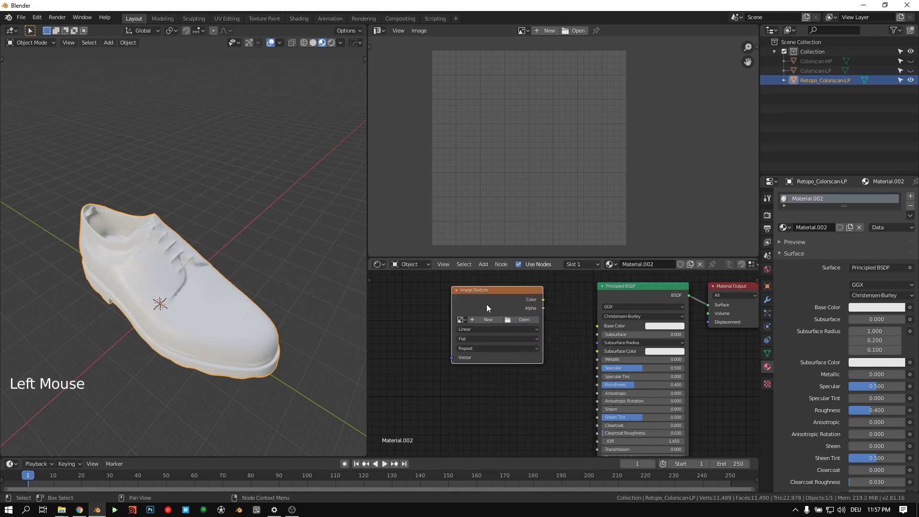
middle_click_drag(487, 308, 468, 354)
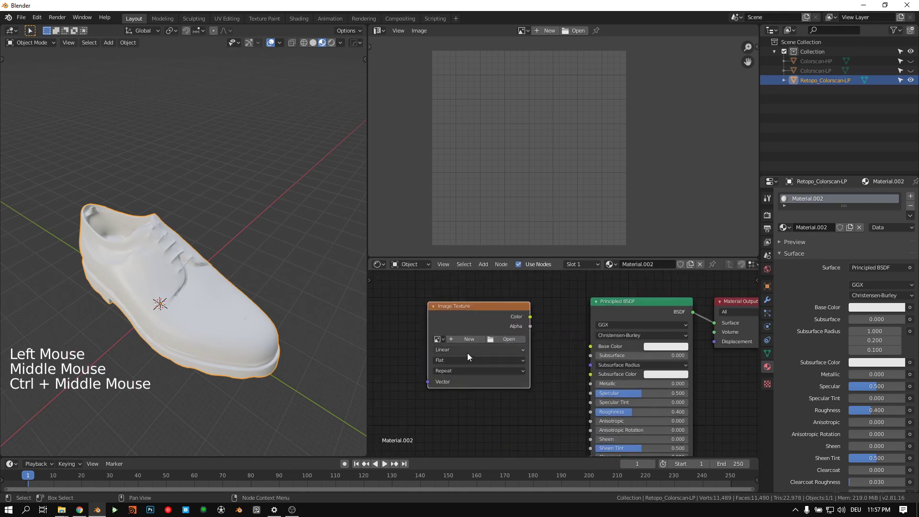
Step: Start a new image in the Image Texture node and name it Baked
left_click(464, 340)
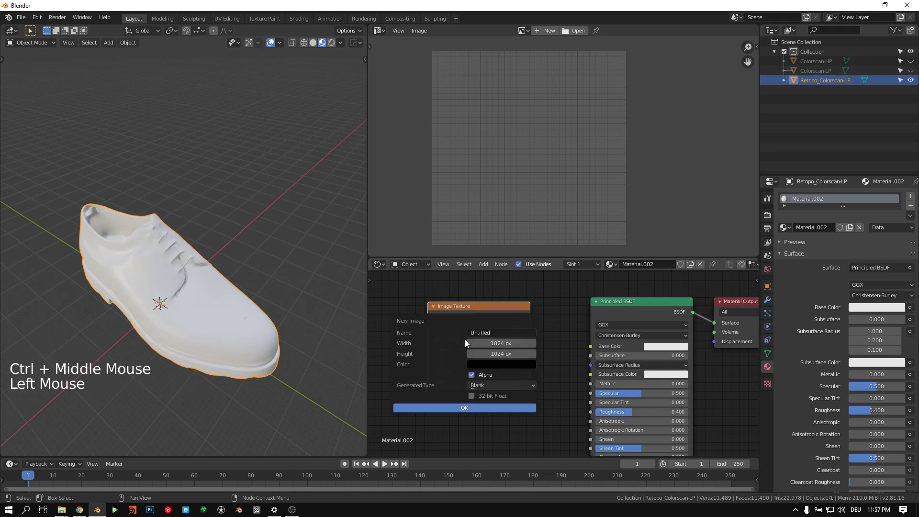
left_click(499, 332)
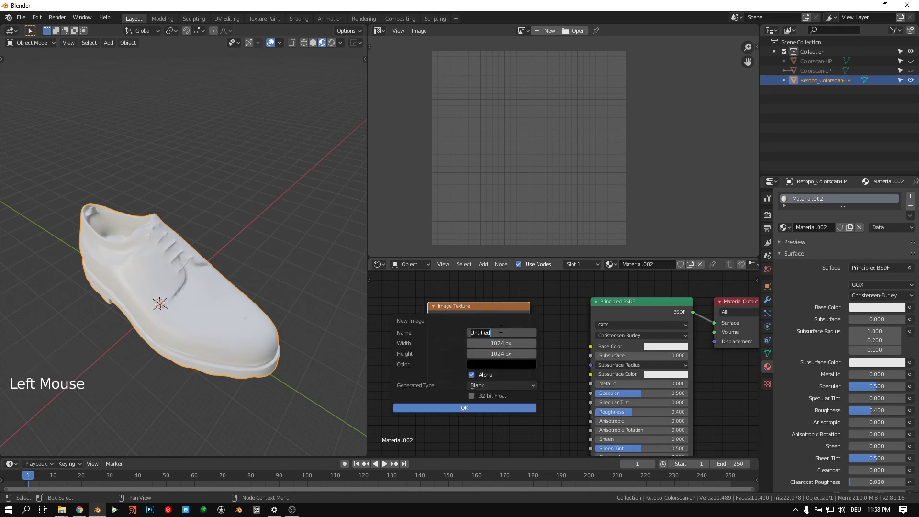
key("shift")
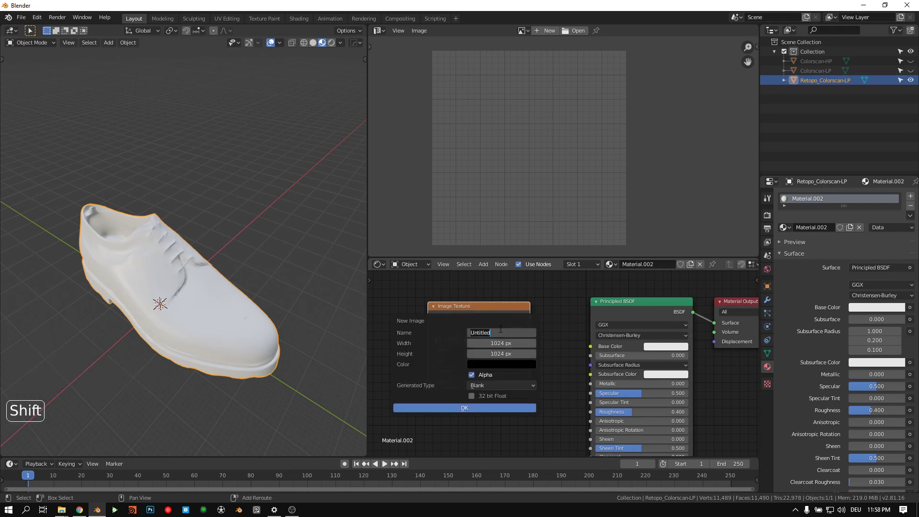
type("Baked")
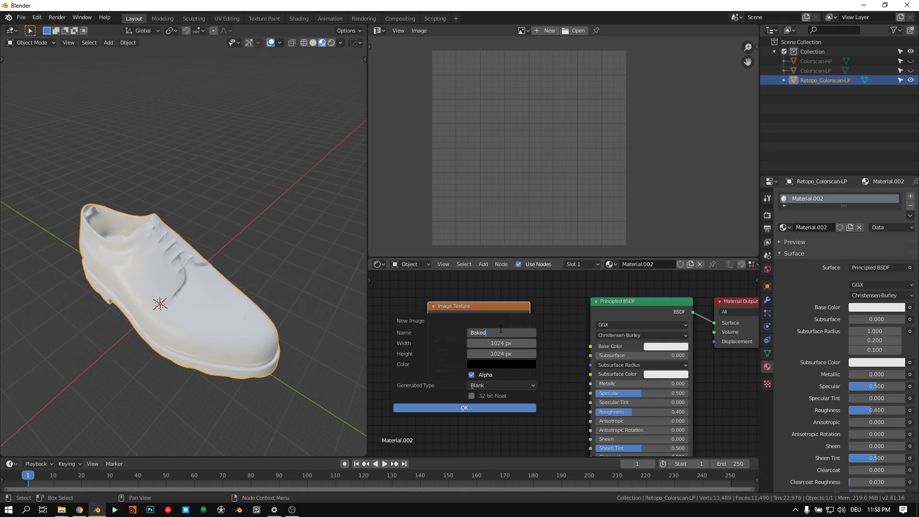
key("Return")
Step: Set the new image's width and height to 4096 px
left_click(500, 343)
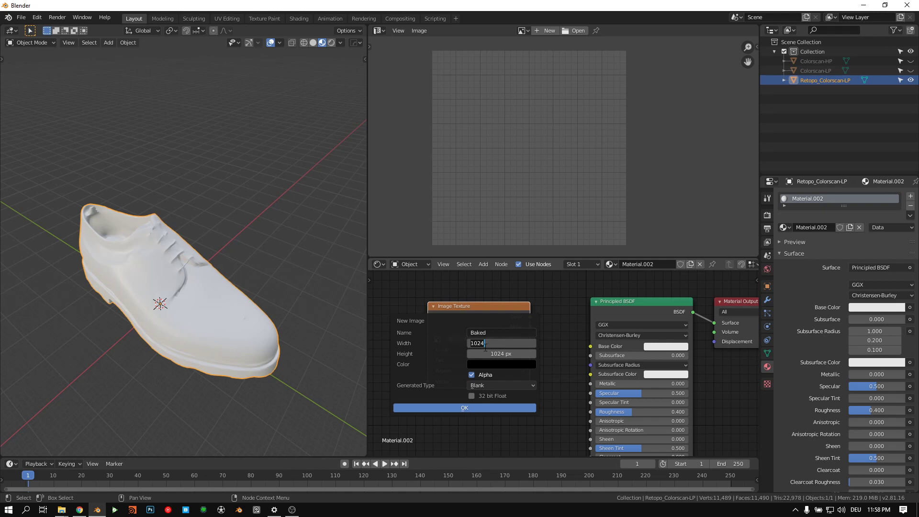
left_click(498, 345)
key("Return")
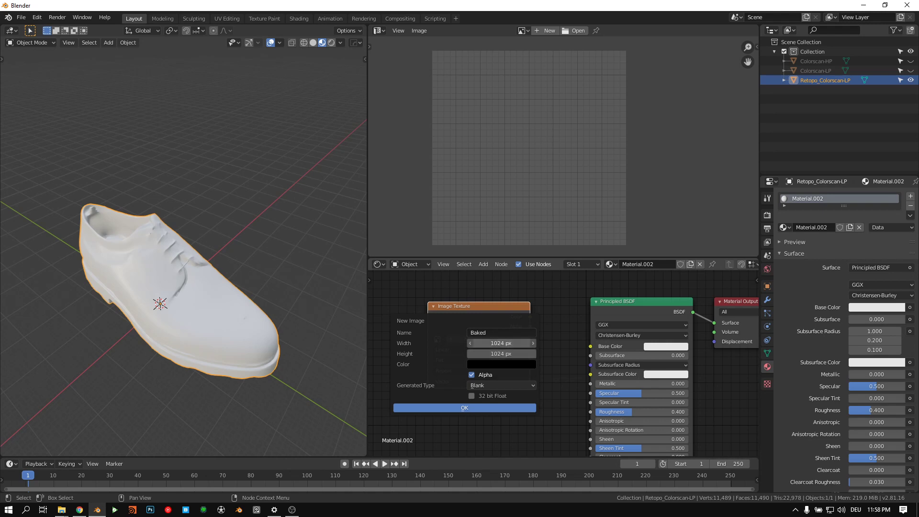
left_click(502, 343)
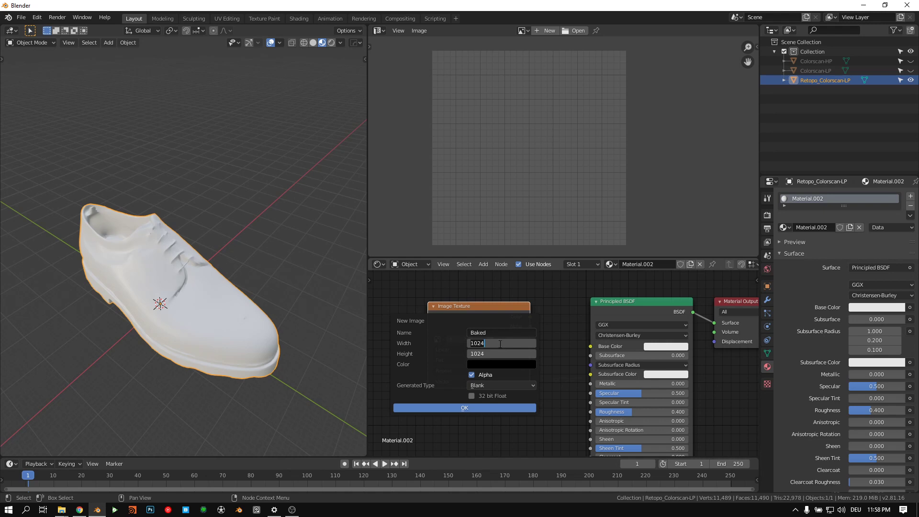
type("2048")
type("*2")
key("Return")
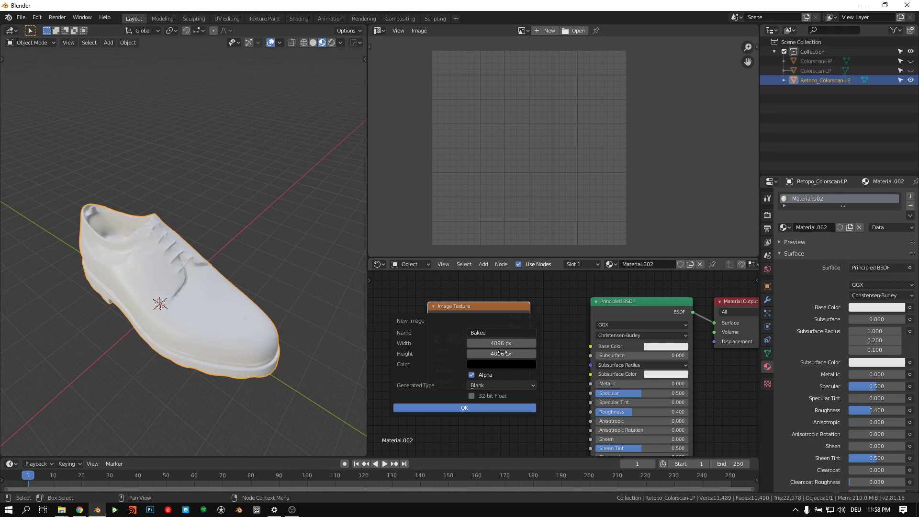
left_click(499, 345)
left_click(459, 349)
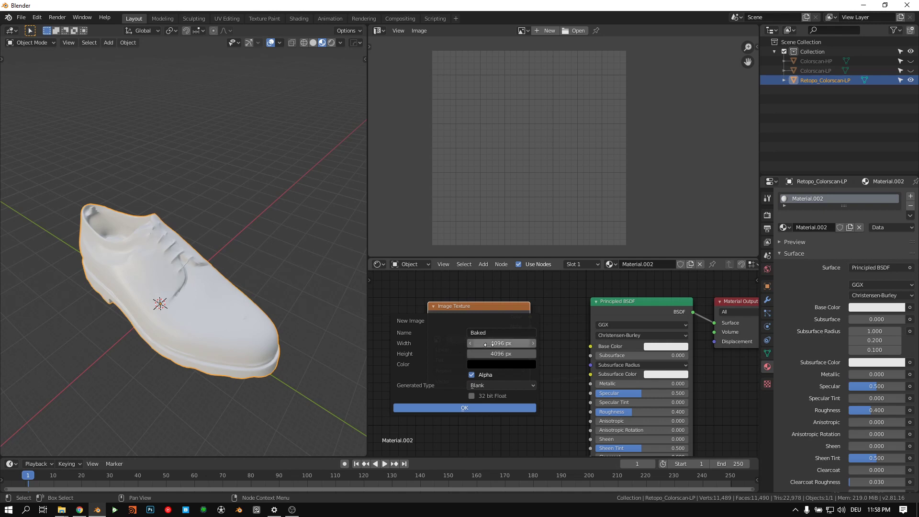
Step: Divide the new image's width and height by 4 to 1024 px and create the Baked image in the texture node
left_click_drag(492, 344, 497, 354)
left_click(500, 342)
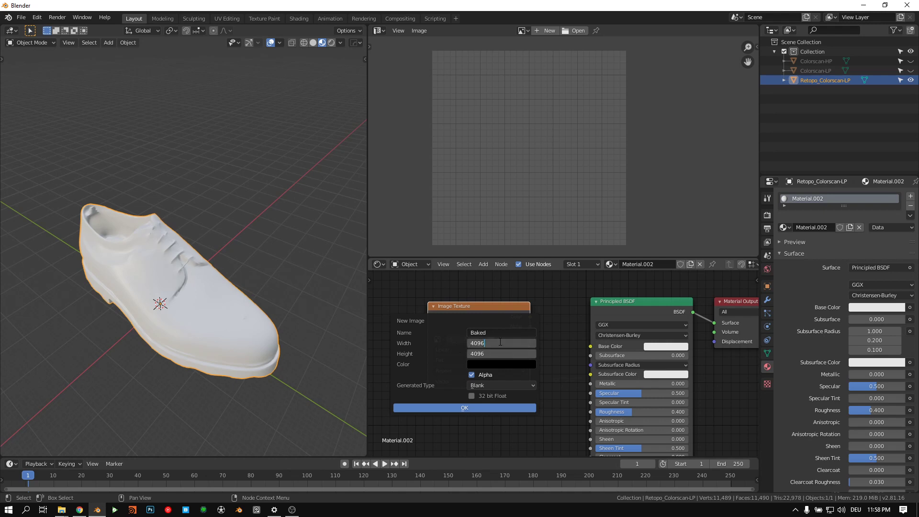
type("/4")
key("Return")
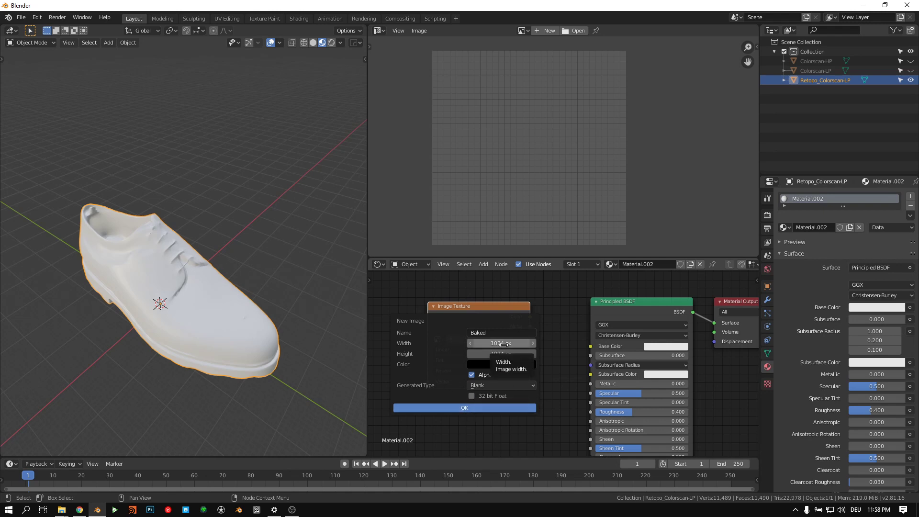
left_click(477, 407)
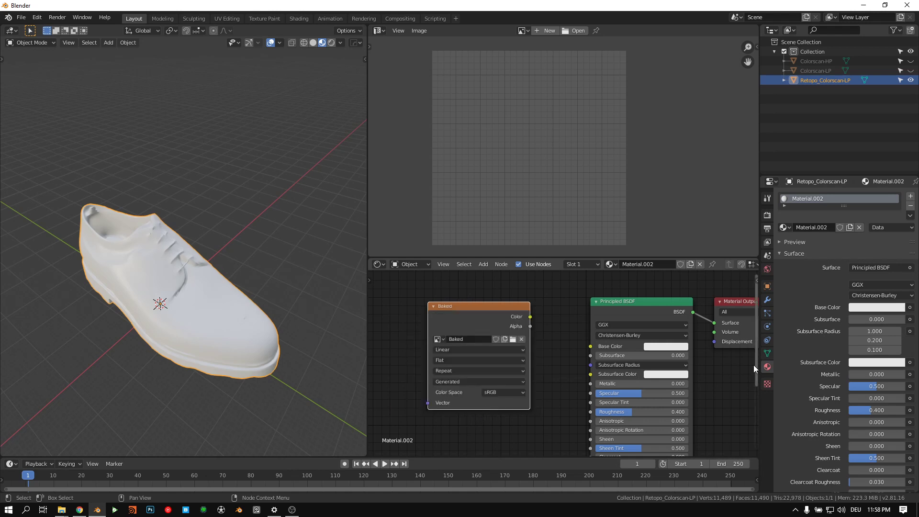
mouse_move(483, 313)
left_mouse_down()
mouse_move(464, 285)
mouse_move(484, 314)
left_mouse_up()
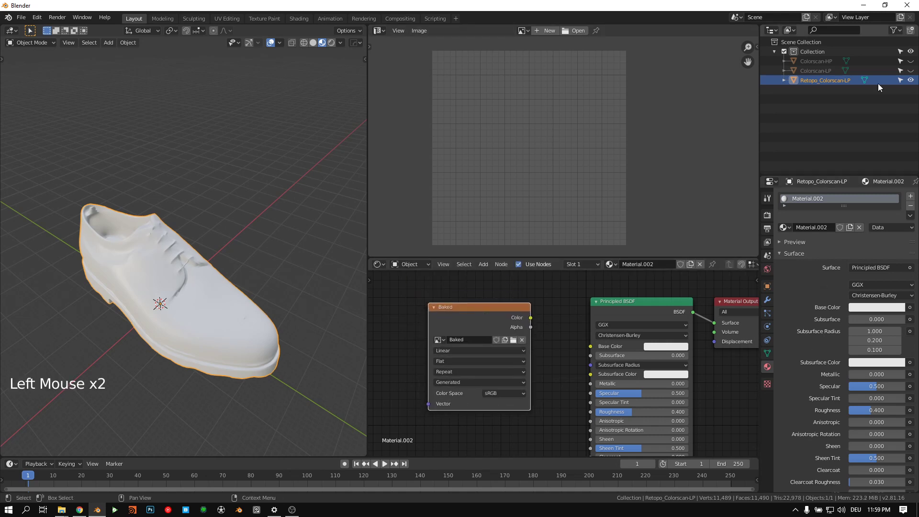
Step: Unhide the Colorscan-HP object and select it to bring up its Material.001 node setup
left_click(911, 62)
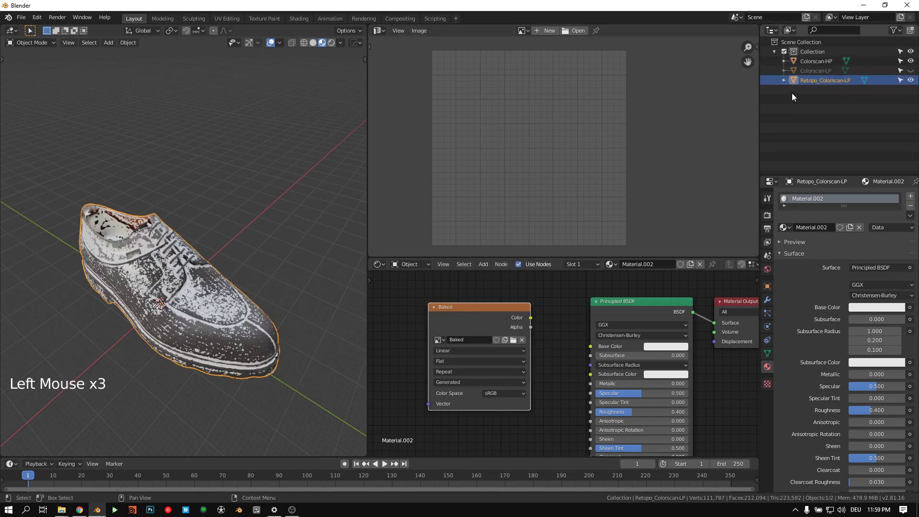
left_click(815, 61)
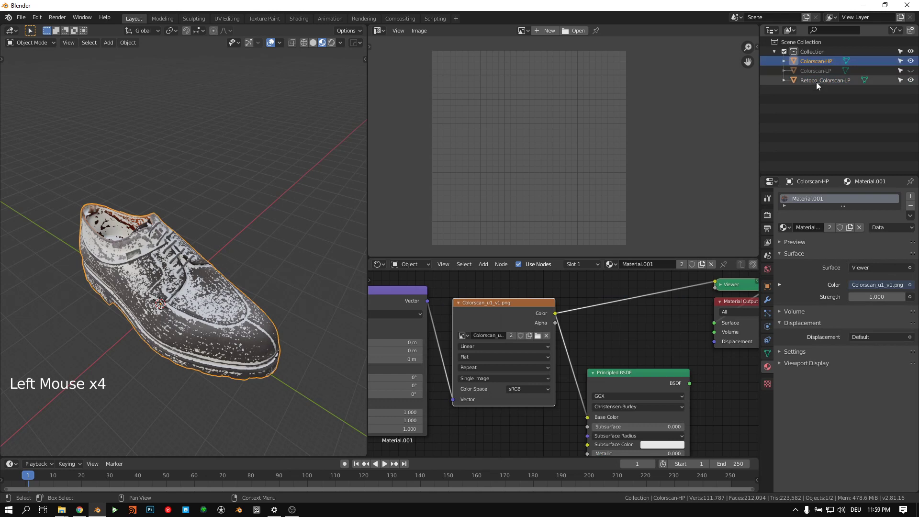
key("ctrl")
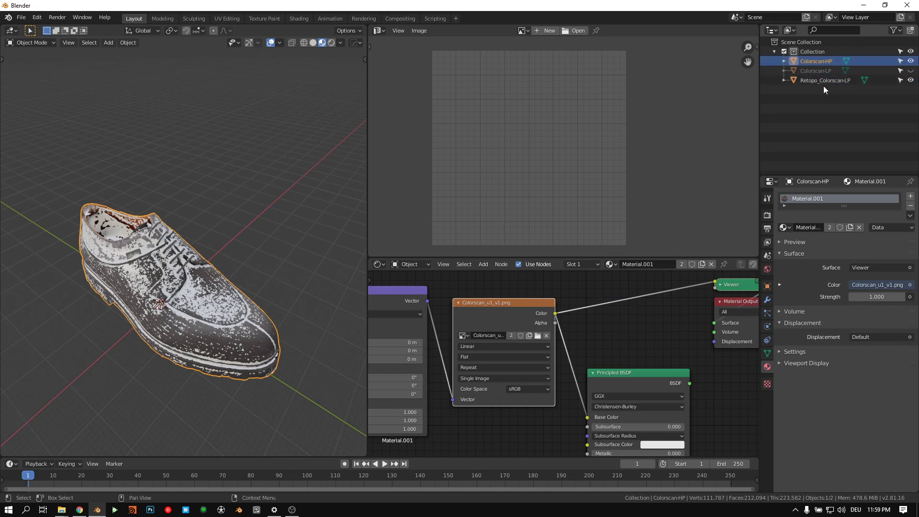
left_click(821, 61)
middle_click_drag(632, 326, 577, 323)
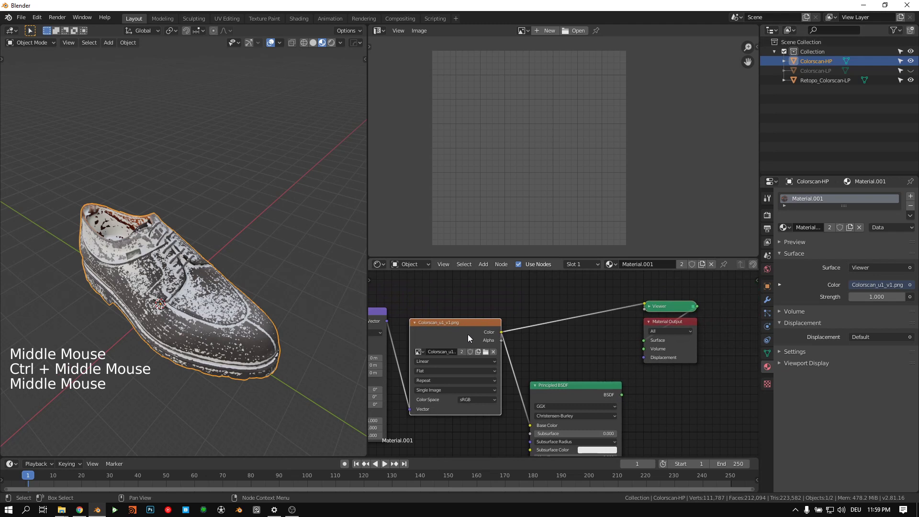
Step: Rearrange the Material.001 nodes and route the Colorscan_u1_v1.png texture through the Viewer node to the material output
left_click(470, 326)
left_click_drag(470, 326, 470, 314)
left_click(648, 307)
left_click_drag(668, 309, 591, 322)
left_click(545, 286)
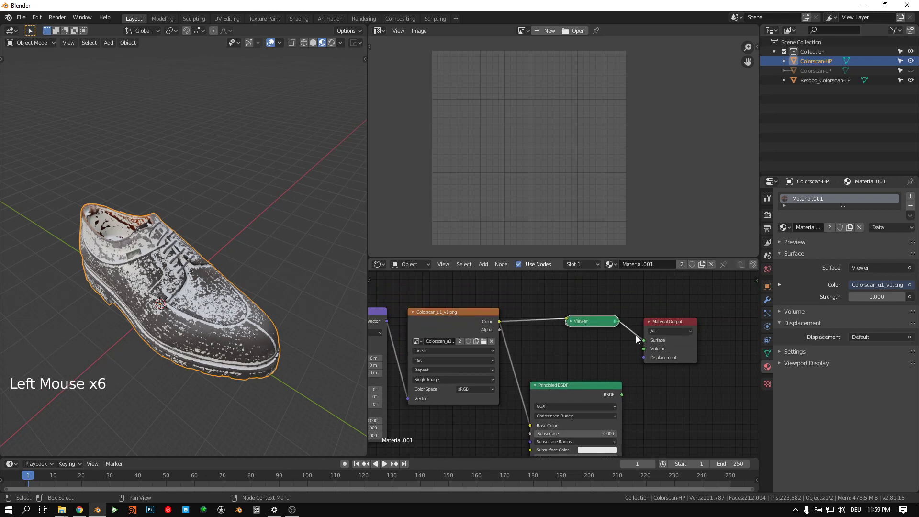
left_click(463, 326, "ctrl+shift")
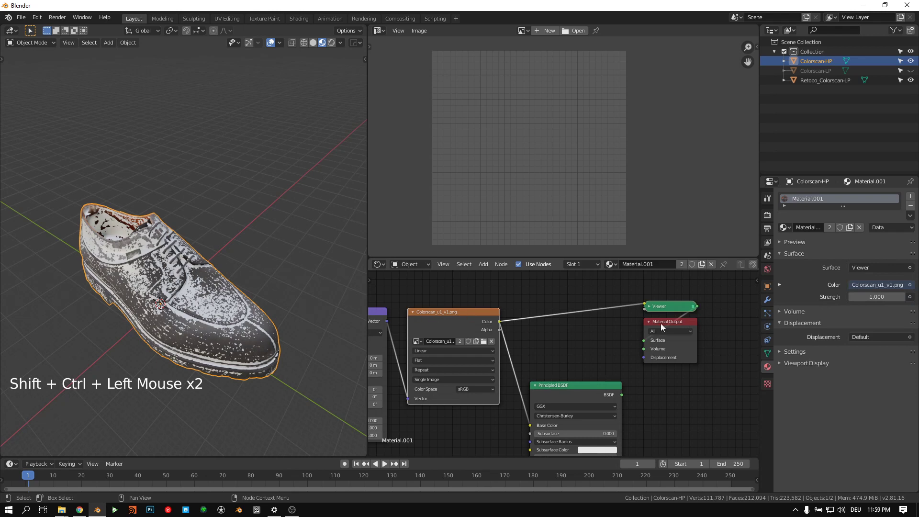
Step: Select Colorscan-HP, add Retopo_Colorscan-LP as the active object, and keep its Baked image node selected
left_click(814, 62)
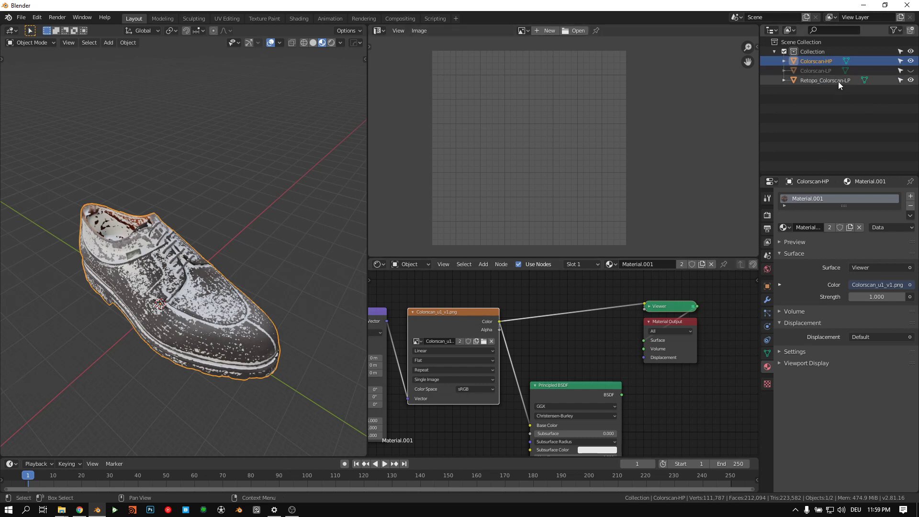
key("ctrl")
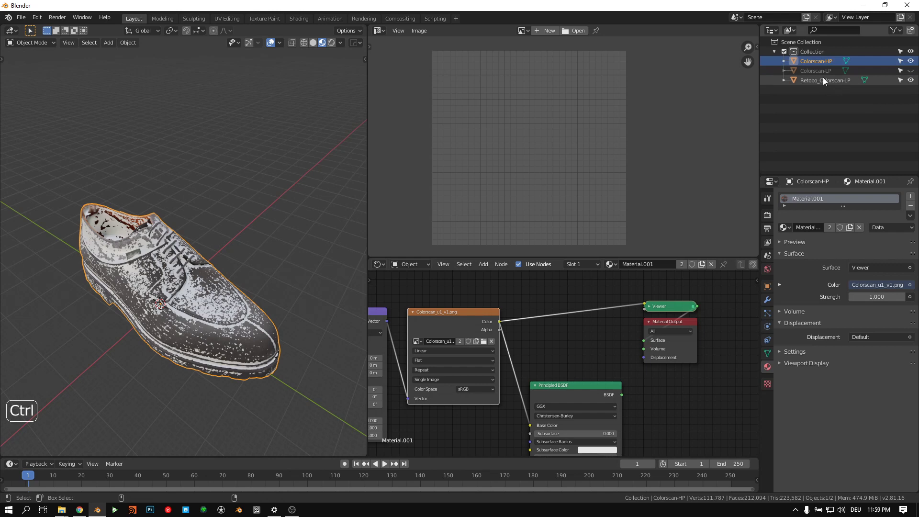
left_click(822, 81, "ctrl")
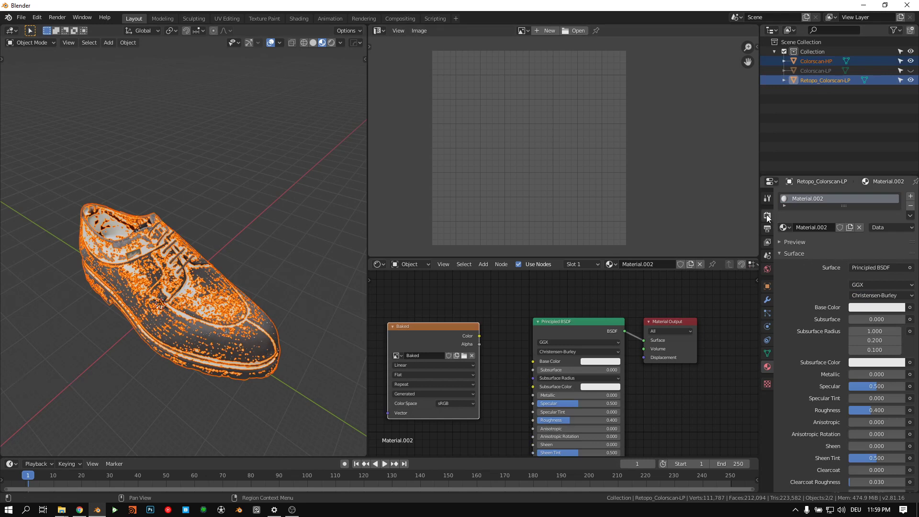
left_click(425, 333)
left_click_drag(425, 333, 448, 316)
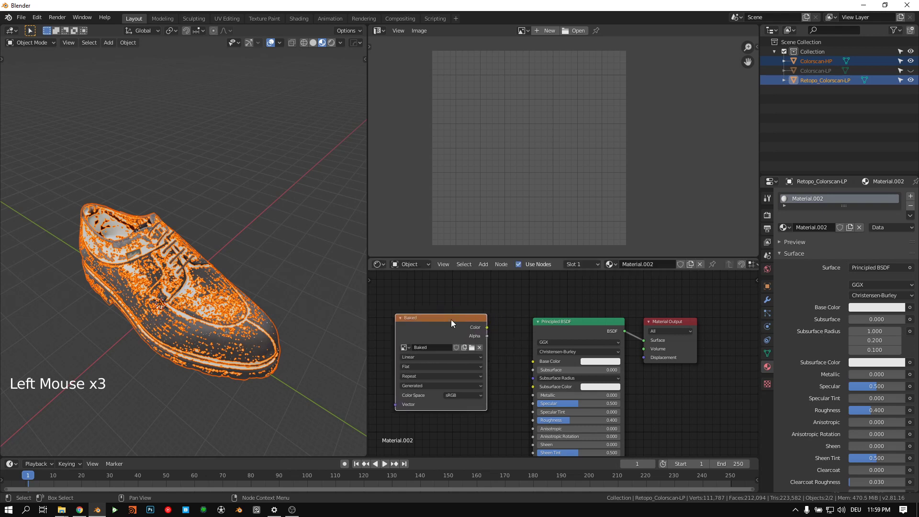
Step: Set the scene's render engine to Cycles
left_click(769, 216)
left_click(867, 198)
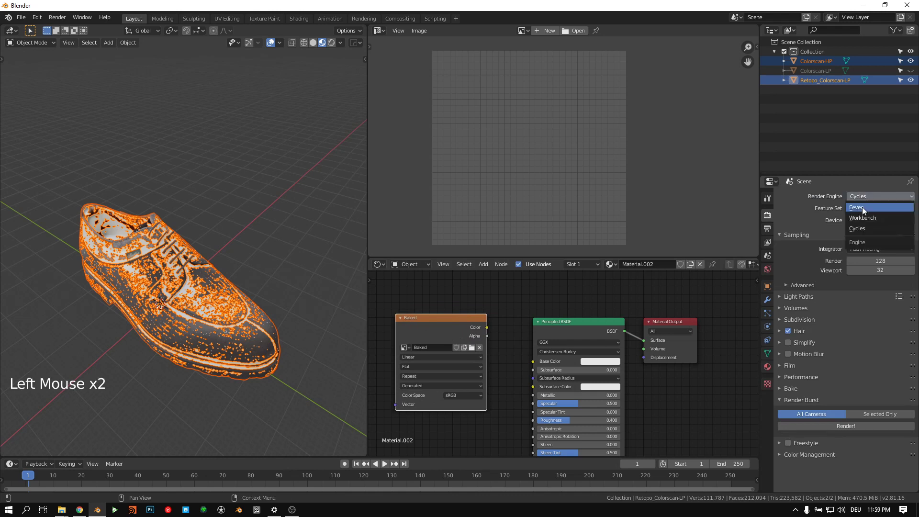
left_click(862, 207)
left_click(866, 197)
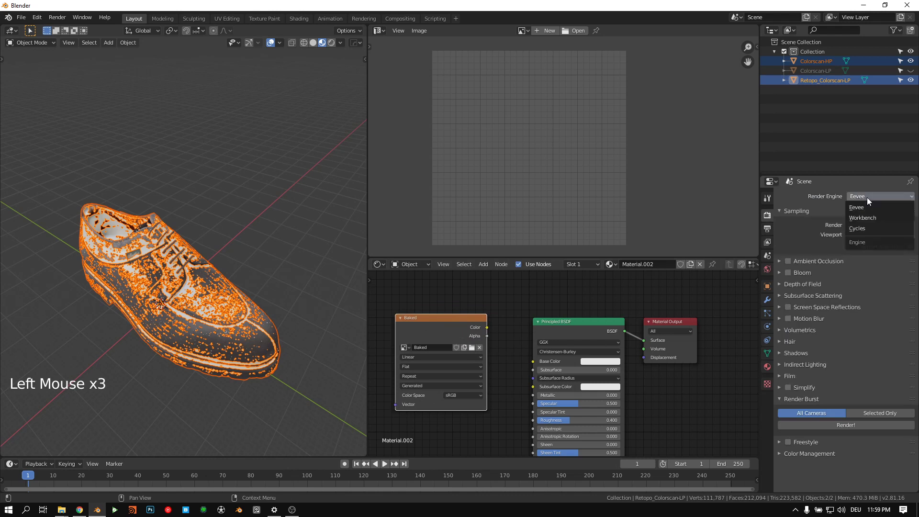
left_click(866, 228)
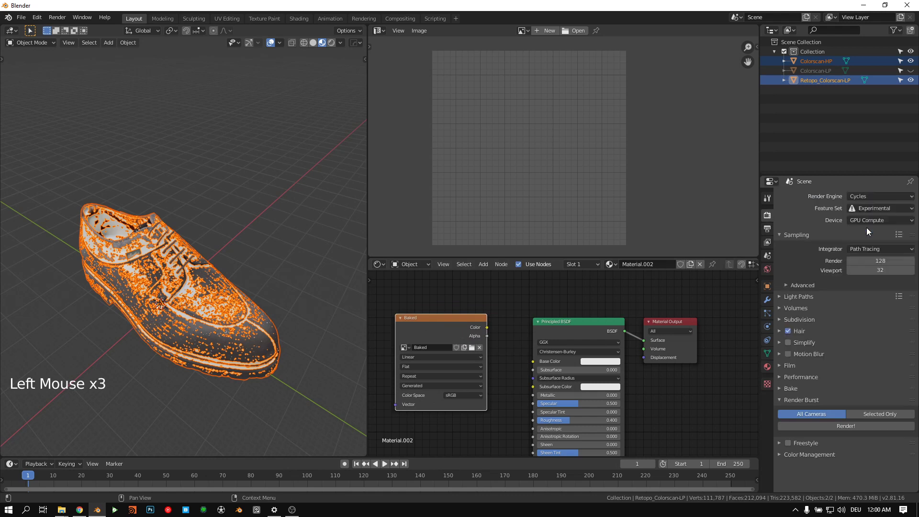
Step: Set the bake type to Emit and enable Selected to Active in the bake settings
left_click(790, 387)
middle_click_drag(815, 441, 817, 252)
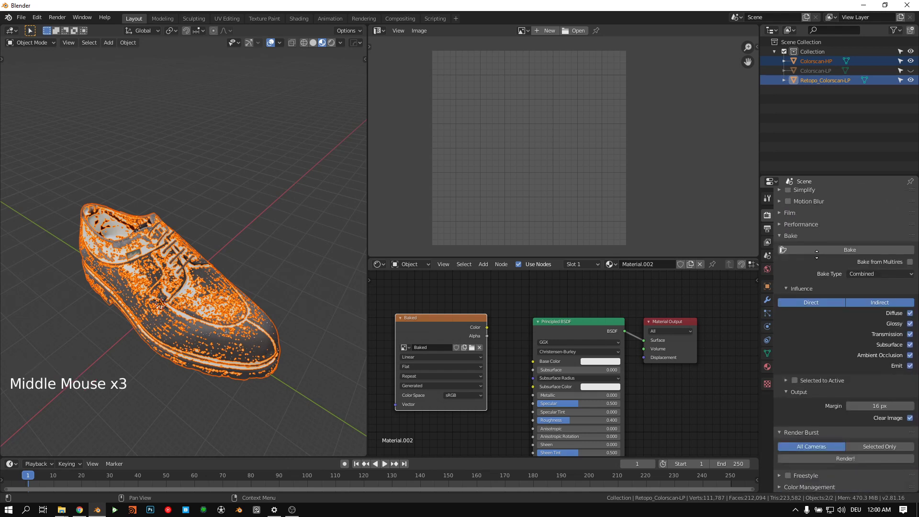
left_click(869, 273)
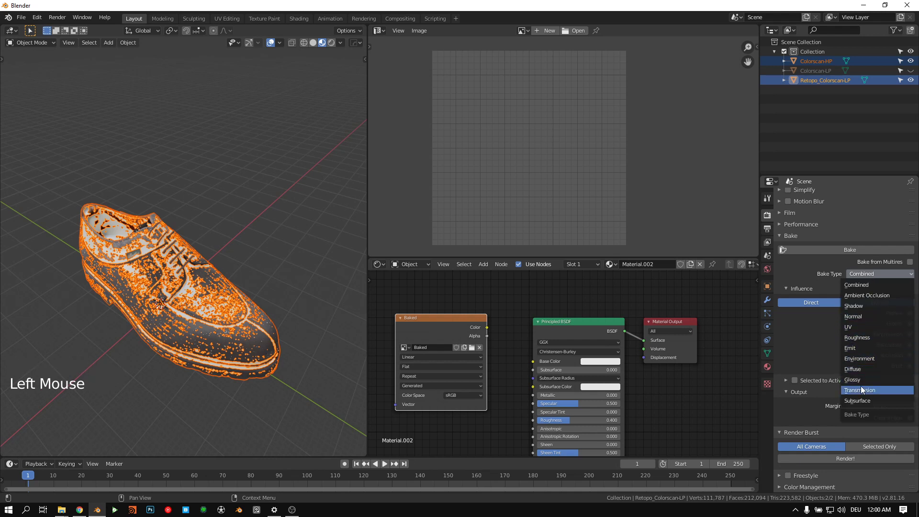
left_click(860, 349)
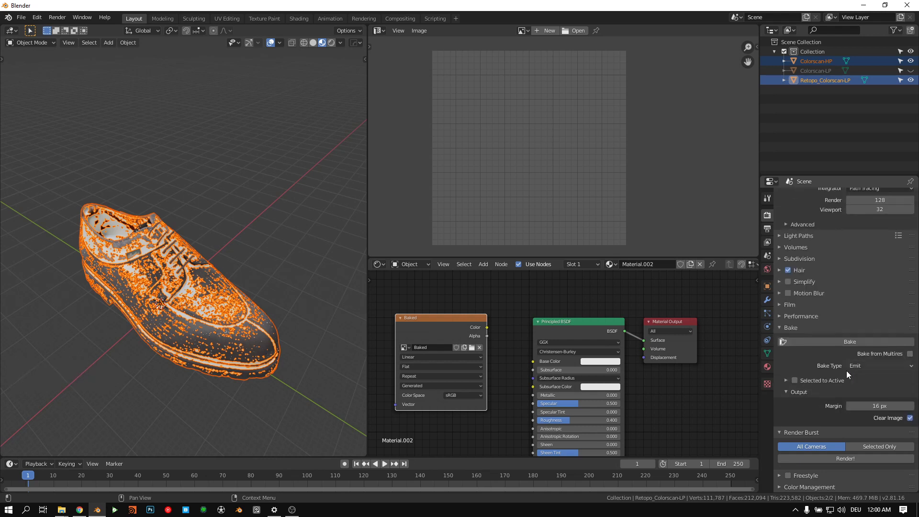
left_click(794, 381)
left_click(825, 381)
middle_click_drag(825, 381, 842, 353)
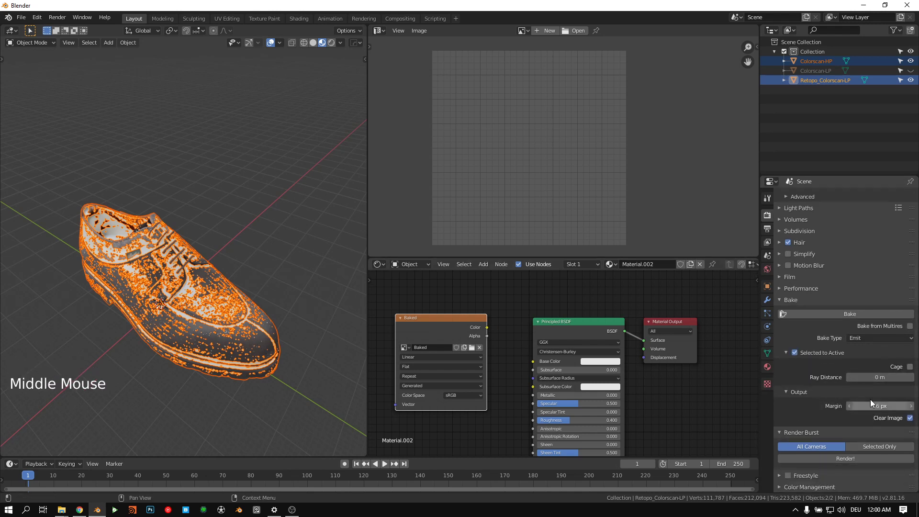
Step: Examine up close where the high-poly and retopologized surfaces overlap around the laces, collar and side of the shoe
middle_click_drag(315, 293, 201, 237)
mouse_move(220, 280)
middle_mouse_down("shift")
mouse_move(234, 308)
mouse_move(248, 296)
mouse_move(237, 263)
mouse_move(205, 282)
middle_mouse_up("shift")
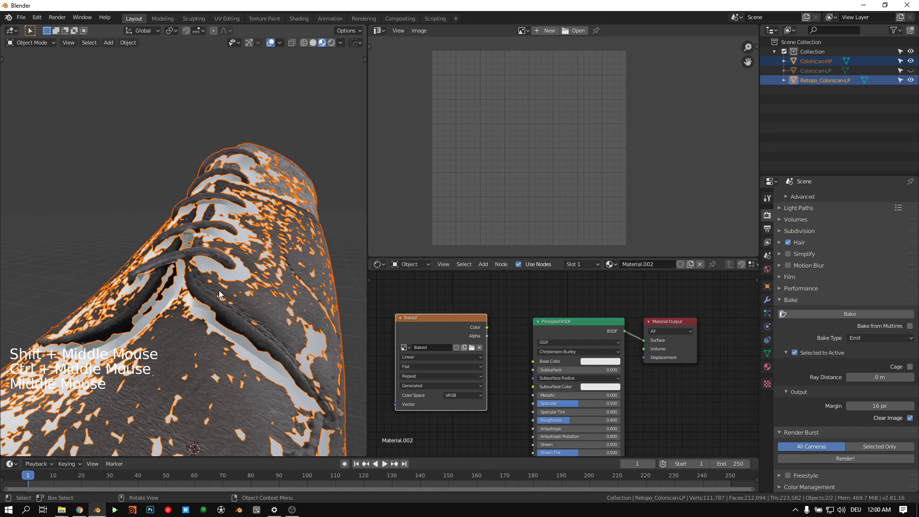
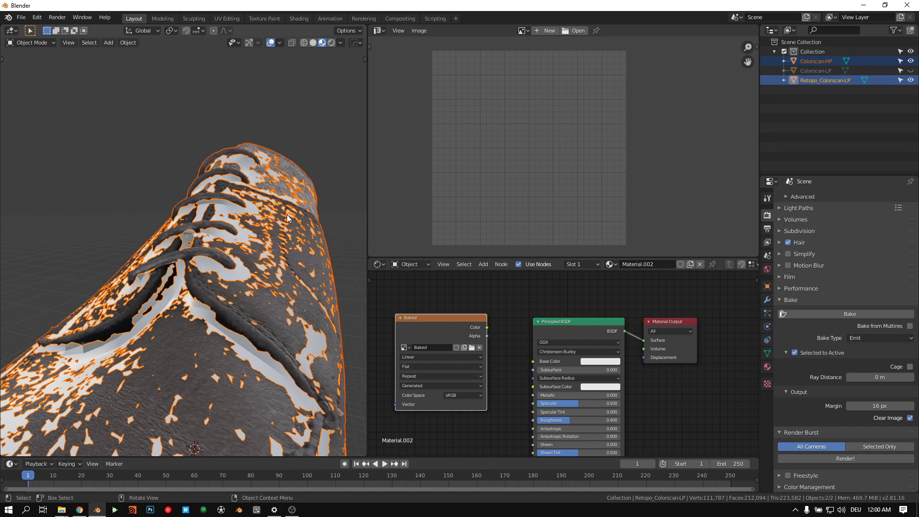
middle_click_drag(225, 287, 189, 284)
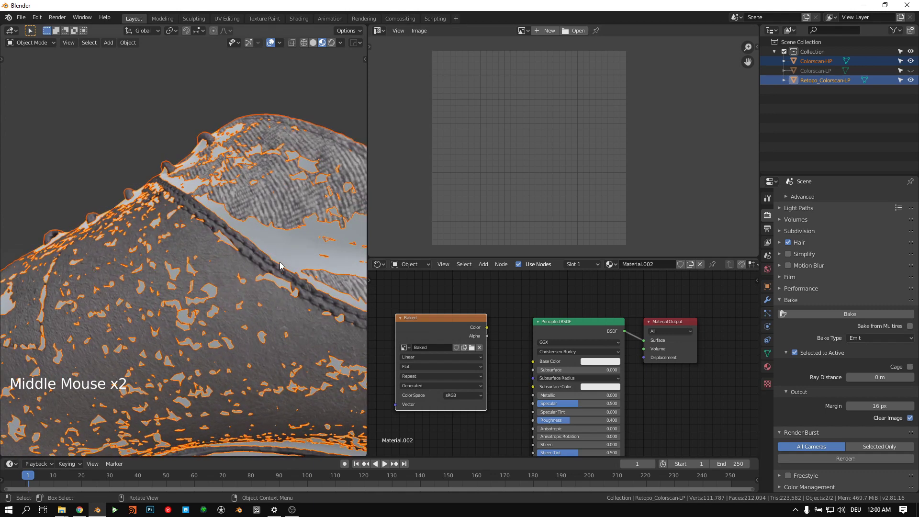
middle_click_drag(280, 264, 178, 213)
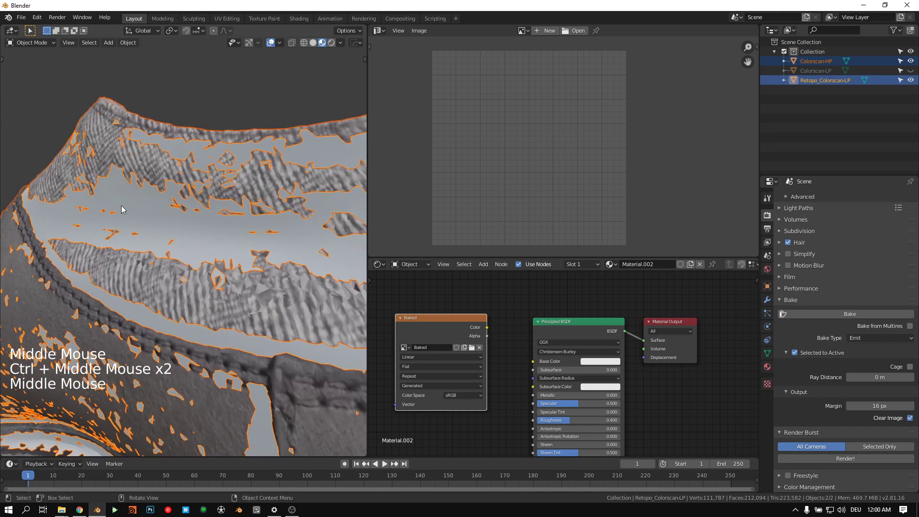
middle_click_drag(123, 209, 117, 212)
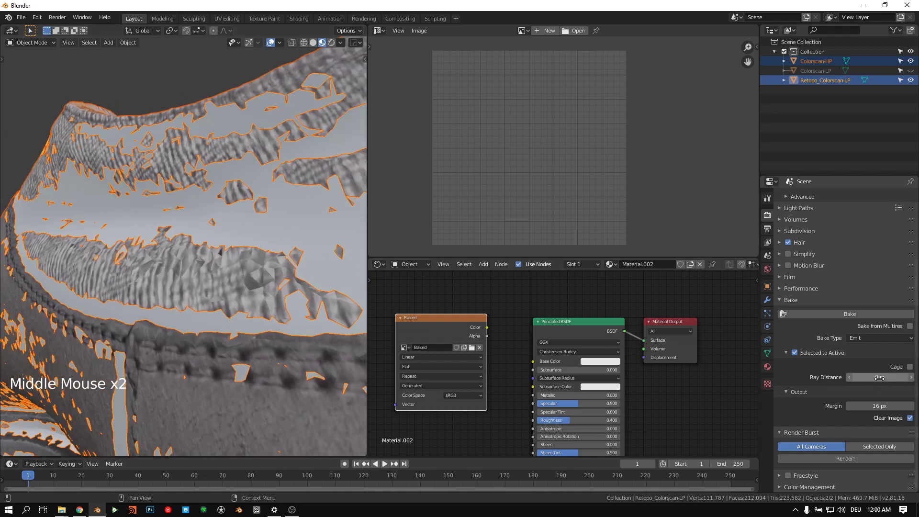
middle_click_drag(252, 201, 242, 253, "ctrl")
middle_click_drag(273, 288, 206, 235, "shift")
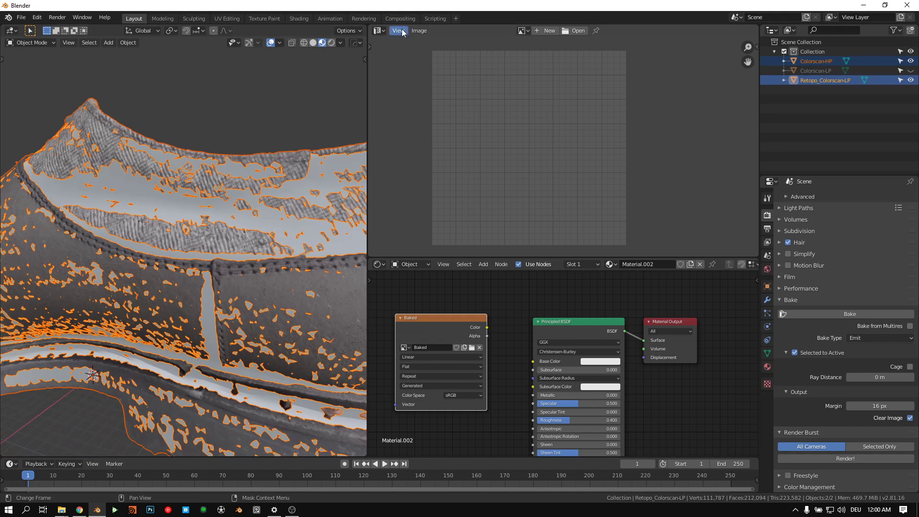
Step: Display the Baked image in the image editor and bake the high-poly shoe's emission onto the low-poly shoe
left_click(527, 30)
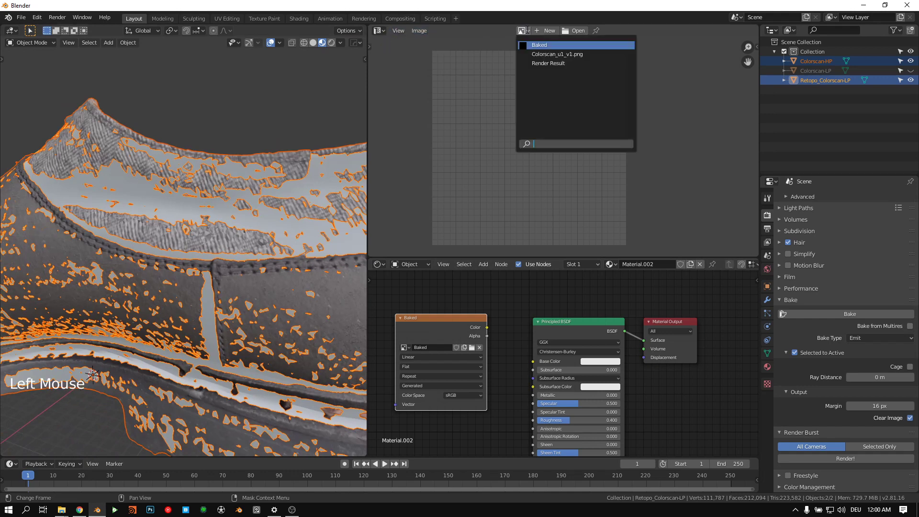
left_click(536, 45)
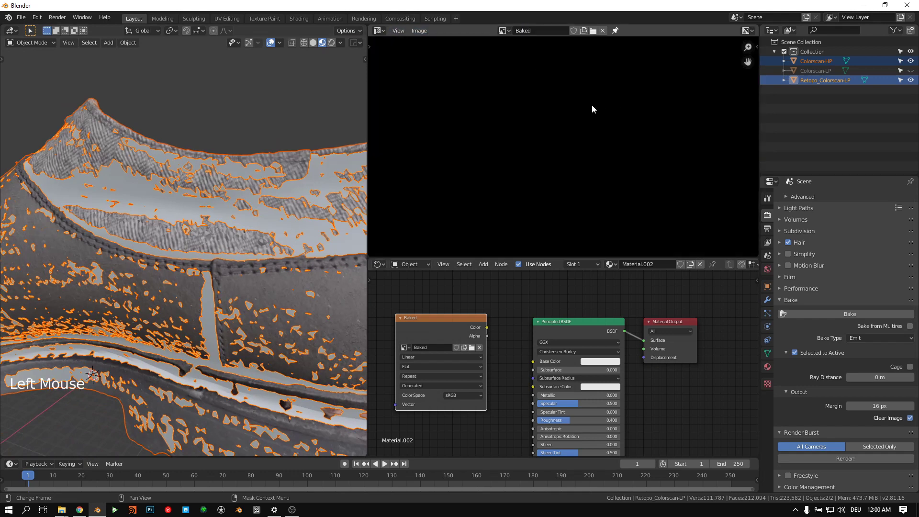
scroll(588, 106, "down", 8)
scroll(581, 110, "up", 2)
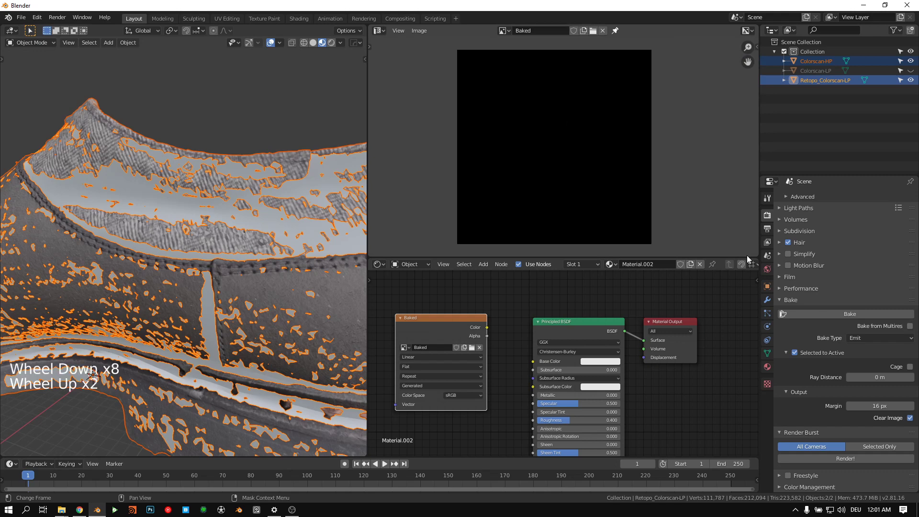
left_click(867, 312)
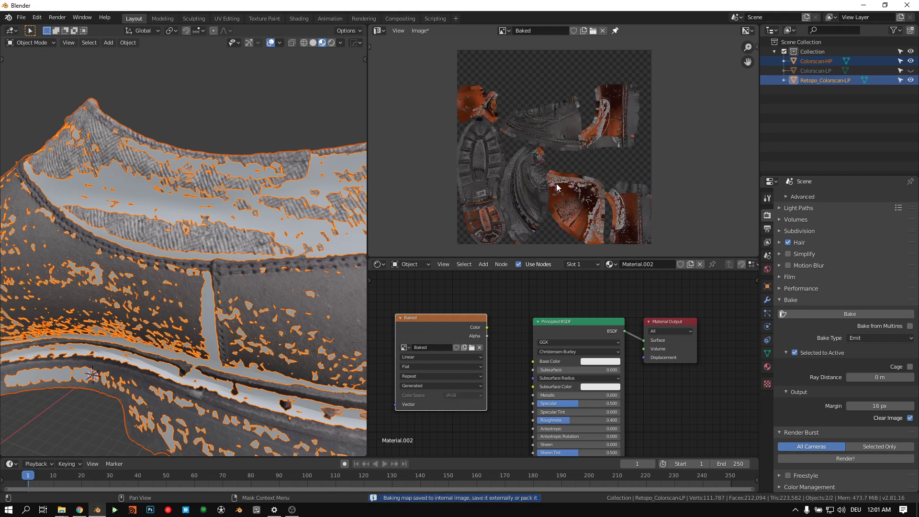
Step: Examine the baked texture up close across its UV islands for wrongly projected patches
scroll(479, 187, "up", 4)
middle_click_drag(470, 195, 552, 170)
scroll(576, 135, "up", 2)
scroll(622, 172, "down", 1)
scroll(469, 171, "up", 2)
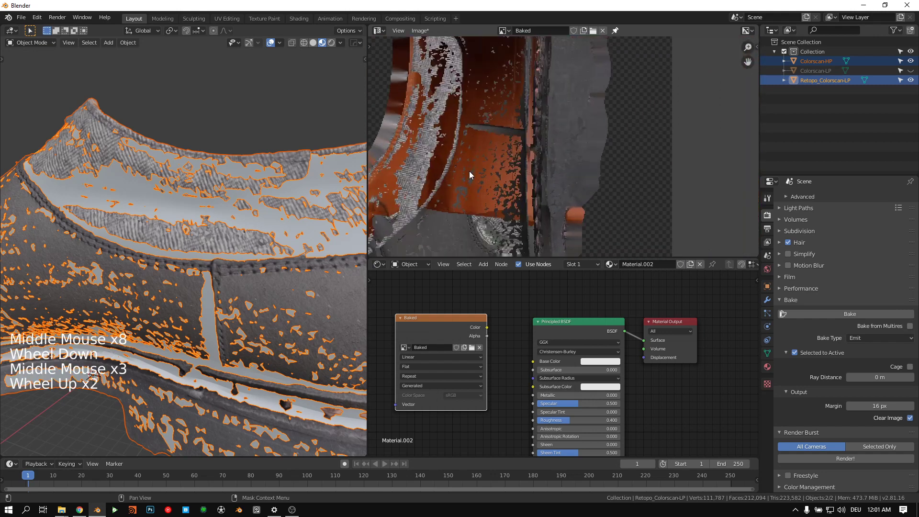
middle_click_drag(469, 171, 641, 218)
scroll(555, 189, "down", 4)
scroll(610, 199, "up", 4)
Step: Set the bake's ray distance to 0.3 m
left_click(875, 376)
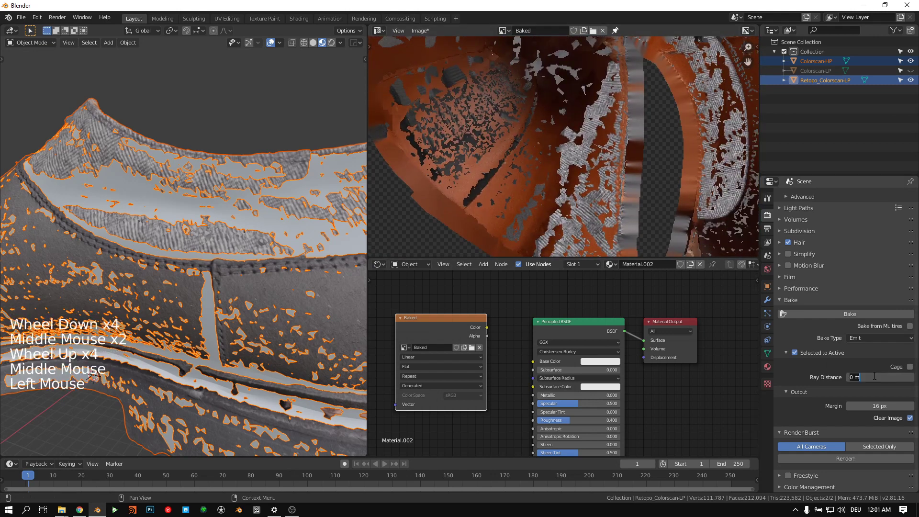
type("0.3")
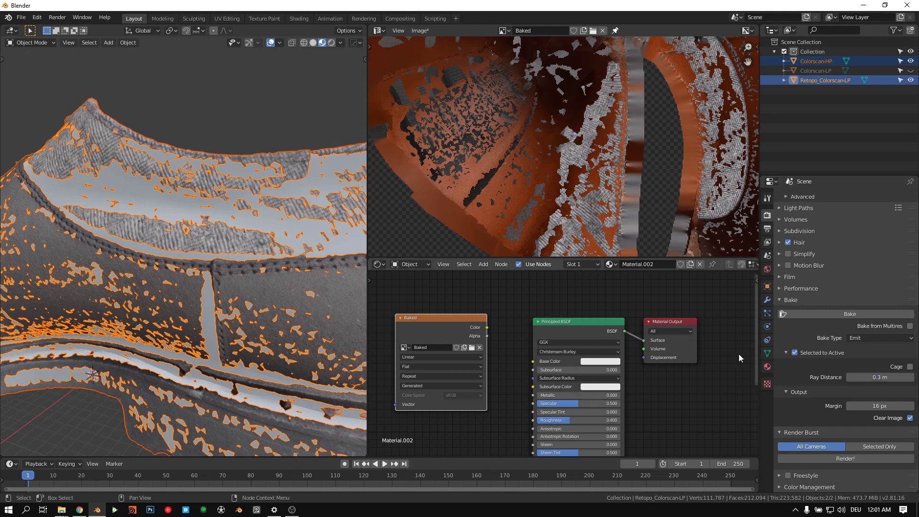
key("Return")
scroll(188, 272, "down", 4)
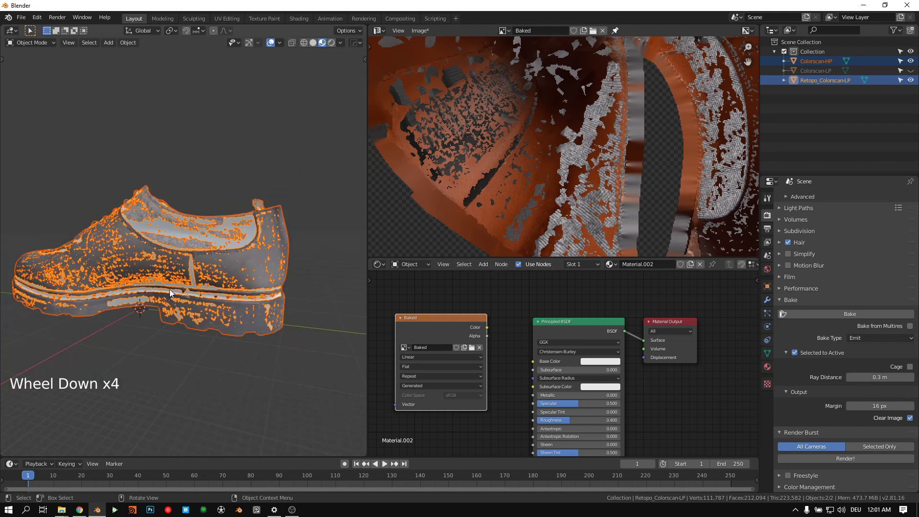
Step: Add a cube mesh at the scene origin beneath the shoe as a scale reference
middle_click_drag(129, 280, 191, 266, "shift")
key("shift+a")
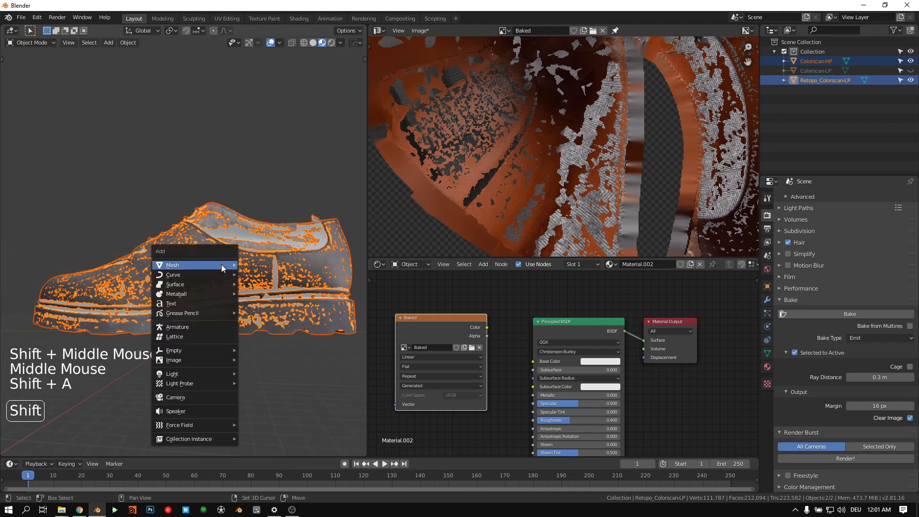
mouse_move(221, 265)
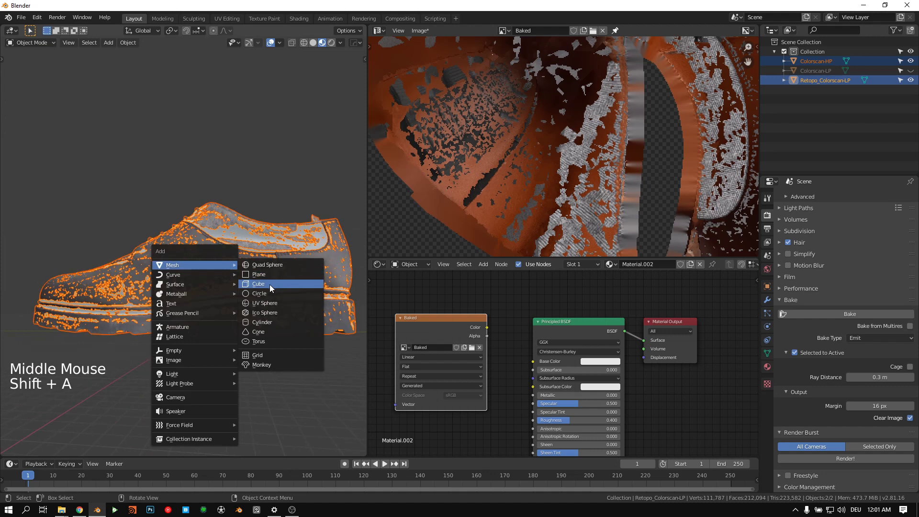
left_click(269, 284)
mouse_move(234, 319)
middle_mouse_down()
mouse_move(193, 312)
mouse_move(223, 322)
middle_mouse_up()
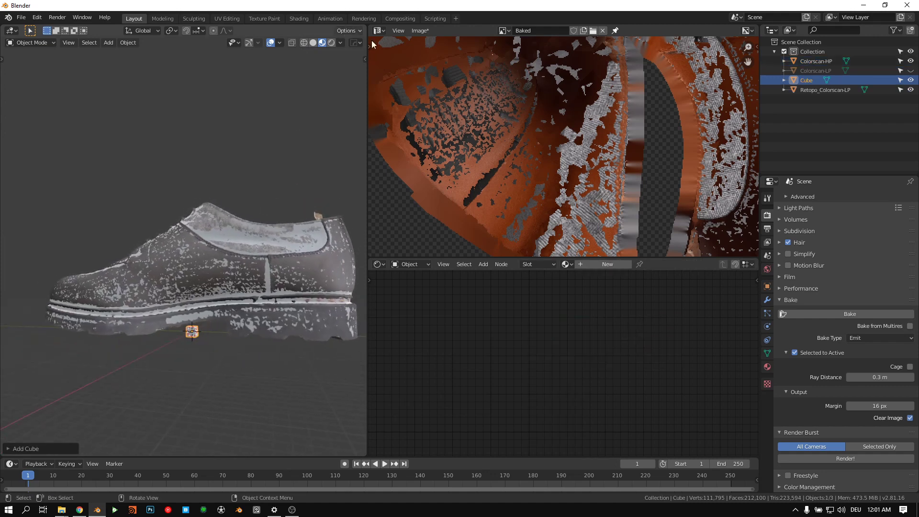
Step: Check the cube's dimensions and compare its size with the shoe from several angles
key("n")
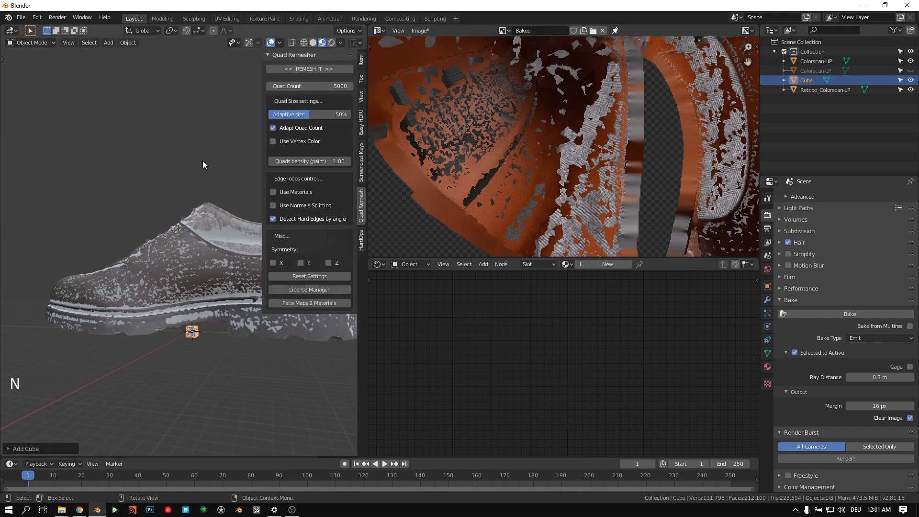
left_click(361, 60)
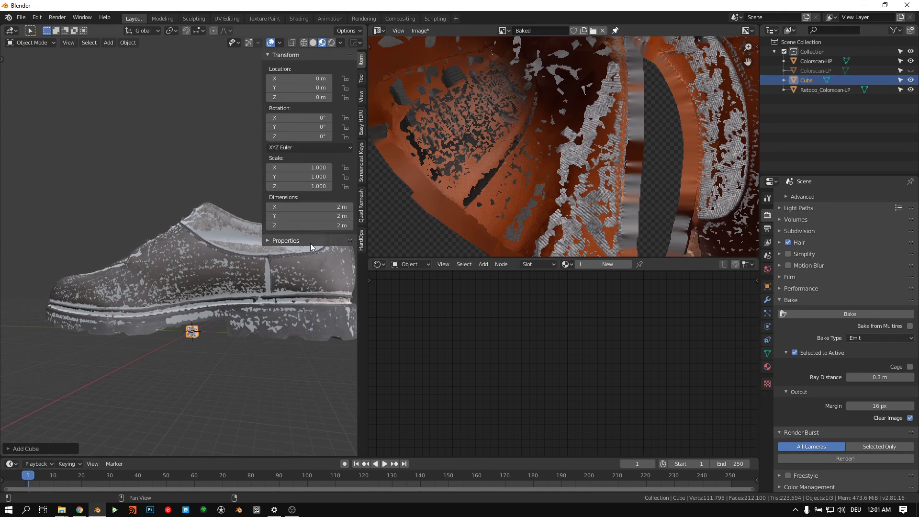
scroll(184, 334, "up", 2)
middle_click_drag(187, 328, 204, 310)
key("n")
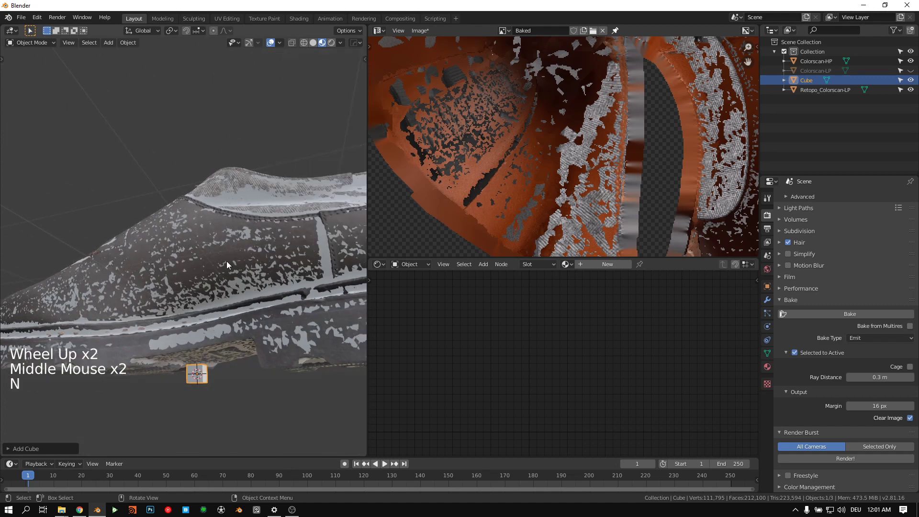
mouse_move(226, 260)
middle_mouse_down()
mouse_move(242, 238)
mouse_move(234, 249)
middle_mouse_up()
middle_click_drag(234, 249, 213, 256)
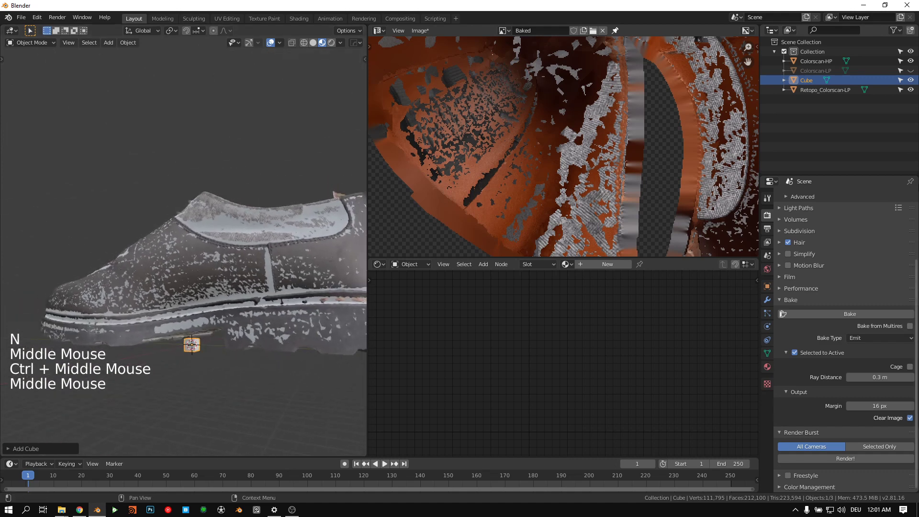
Step: Select Colorscan-HP with Retopo_Colorscan-LP as the active object and bake the high-poly emission onto it
left_click(823, 61)
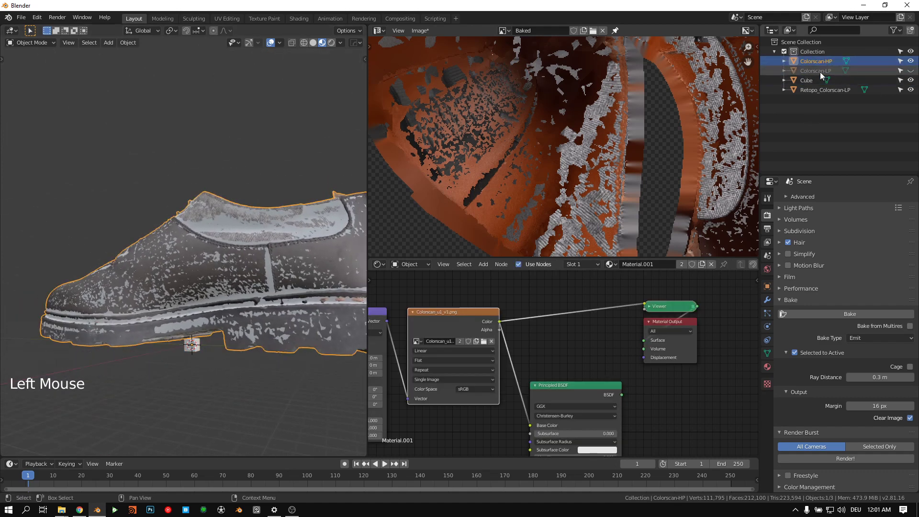
left_click(814, 90, "ctrl")
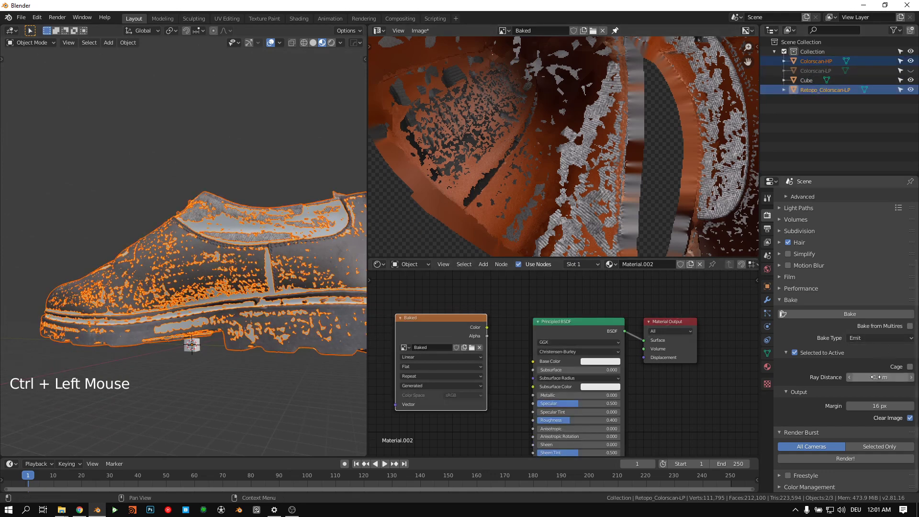
middle_click_drag(213, 294, 195, 307)
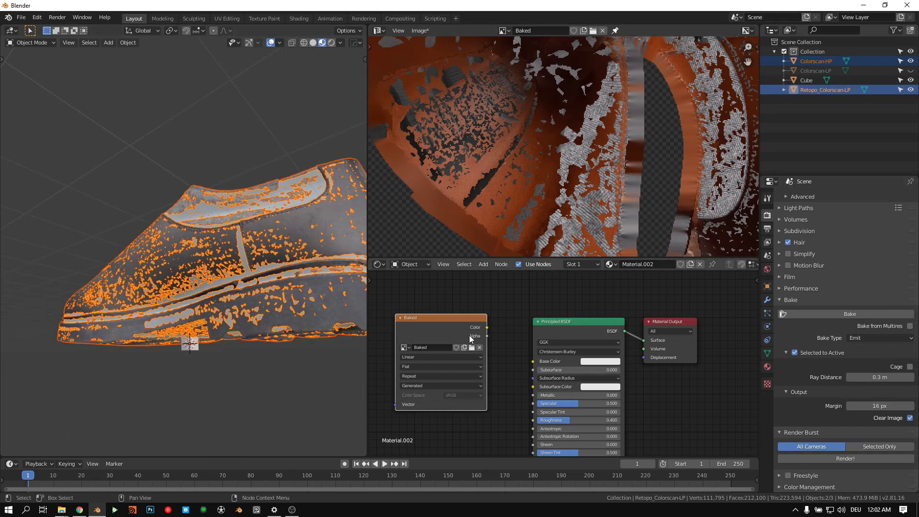
left_click(861, 316)
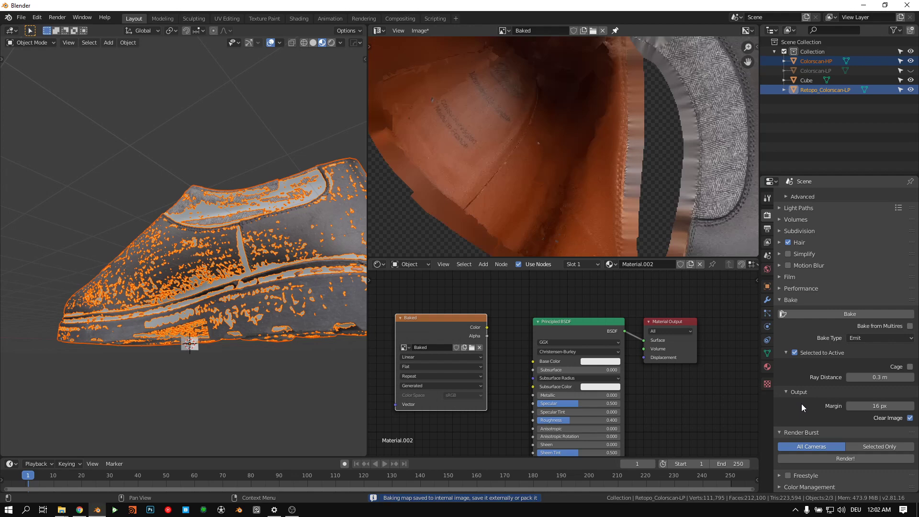
Step: Examine the newly baked texture across its UV islands for projection errors
scroll(648, 151, "down", 6)
middle_click_drag(648, 150, 544, 220)
scroll(518, 168, "up", 3)
scroll(518, 168, "up", 1)
scroll(476, 204, "down", 5)
middle_click_drag(481, 202, 511, 182)
scroll(516, 159, "up", 2)
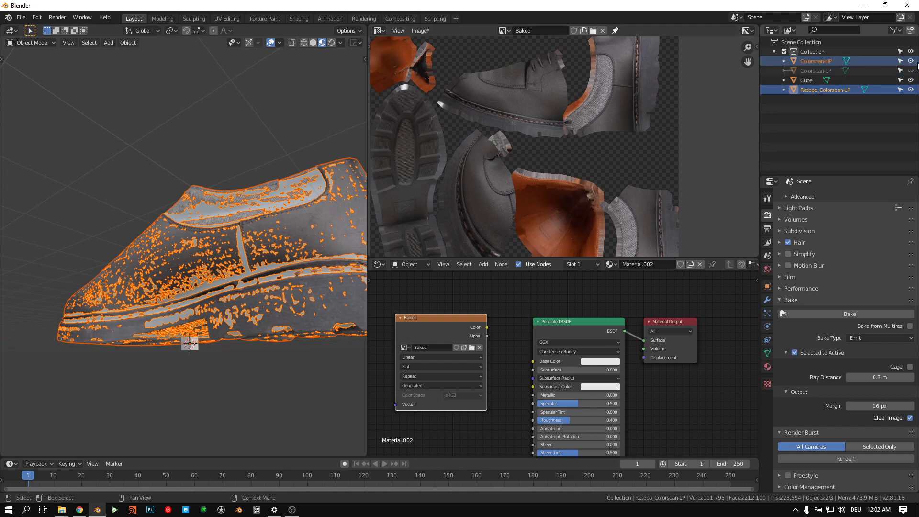
Step: Hide Colorscan-HP and preview the Baked image directly on Retopo_Colorscan-LP around the collar and laces
left_click(911, 61)
left_click(824, 90)
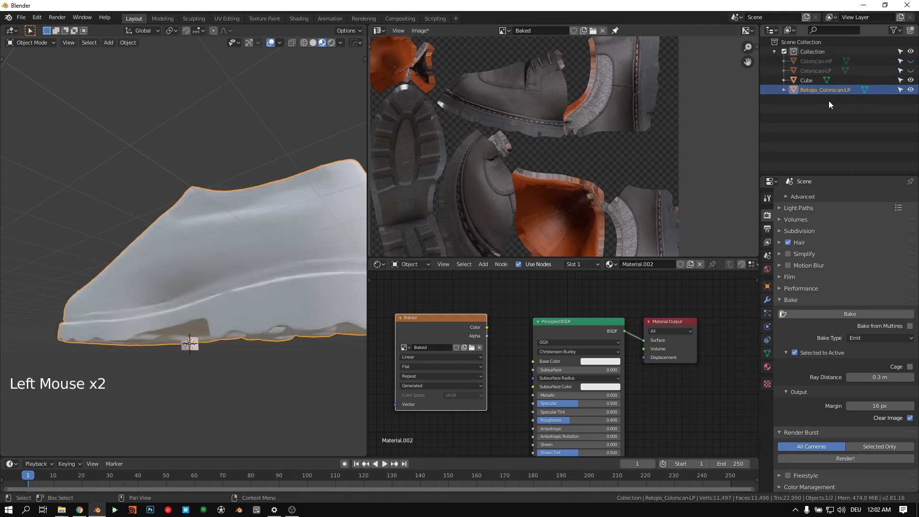
left_click(434, 329, "ctrl+shift")
middle_click_drag(335, 292, 145, 177)
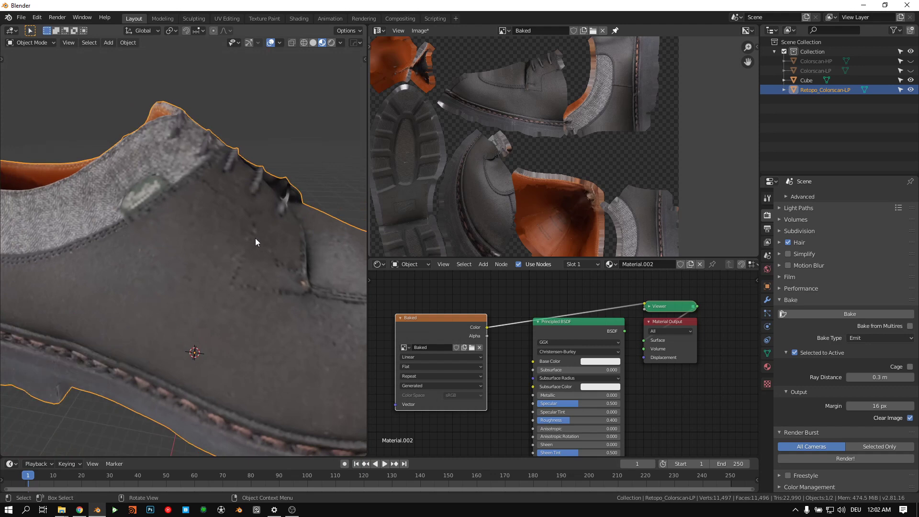
Step: Circle-select the faces on the shoe's side between collar and laces and examine their area in the UV layout
key("Tab")
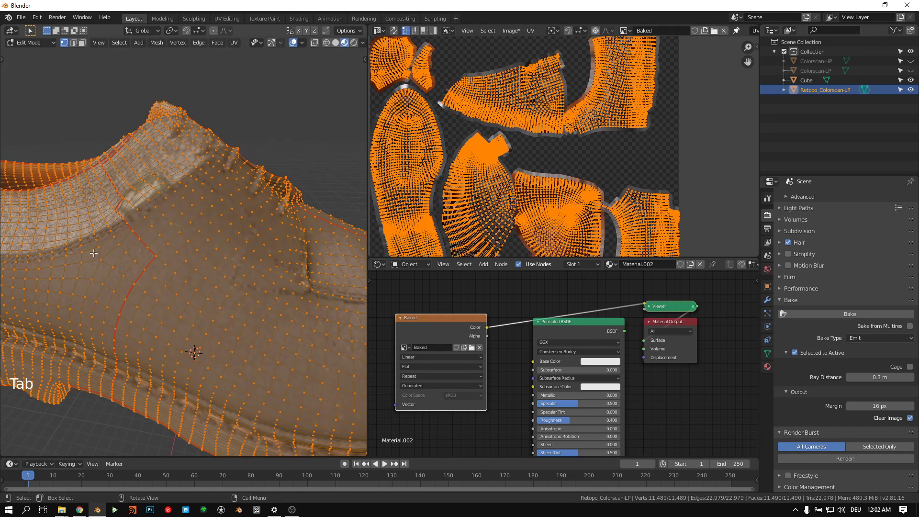
left_click(247, 270)
key("c")
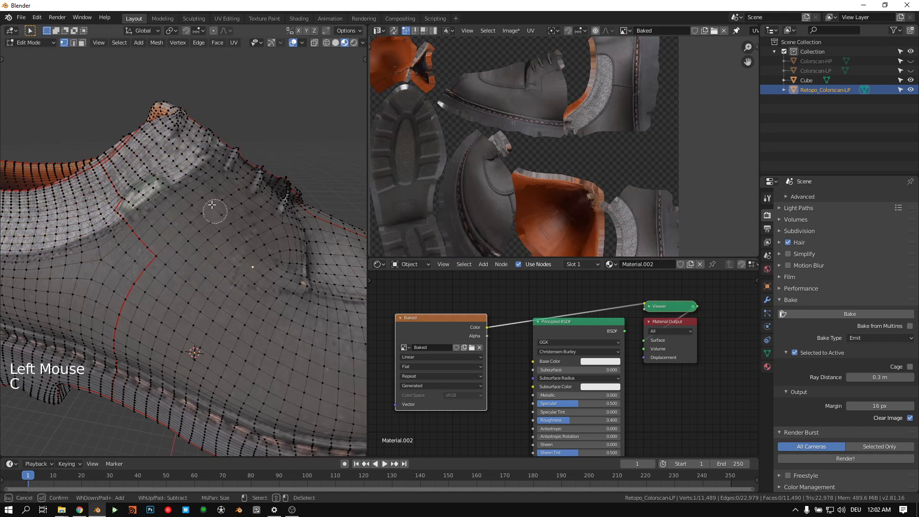
mouse_move(211, 205)
left_mouse_down()
mouse_move(201, 279)
mouse_move(187, 175)
mouse_move(189, 287)
mouse_move(253, 365)
mouse_move(210, 209)
mouse_move(250, 304)
mouse_move(165, 191)
mouse_move(180, 220)
left_mouse_up()
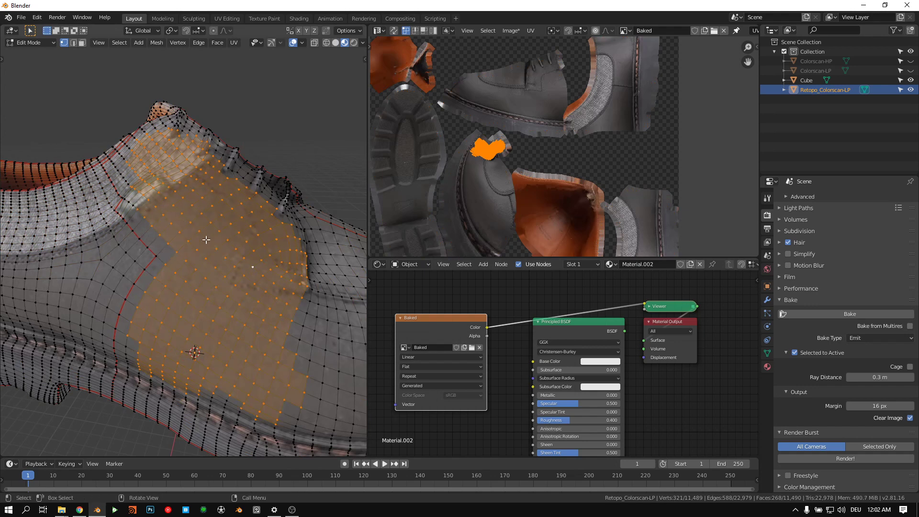
scroll(498, 157, "up", 8)
middle_click_drag(436, 170, 555, 181)
scroll(425, 149, "up", 1)
scroll(454, 167, "down", 2)
scroll(217, 254, "down", 3)
Step: Mark a seam along the shortest edge path from the side seam's corner to the laces
middle_click_drag(217, 254, 155, 254)
key("a")
scroll(630, 171, "down", 1)
left_click(156, 254)
middle_click_drag(232, 238, 284, 247)
left_click(237, 235, "ctrl")
key("ctrl+e")
left_click(246, 257)
Step: Unwrap the whole low-poly shoe mesh again with the new seam and leave mesh editing
key("a")
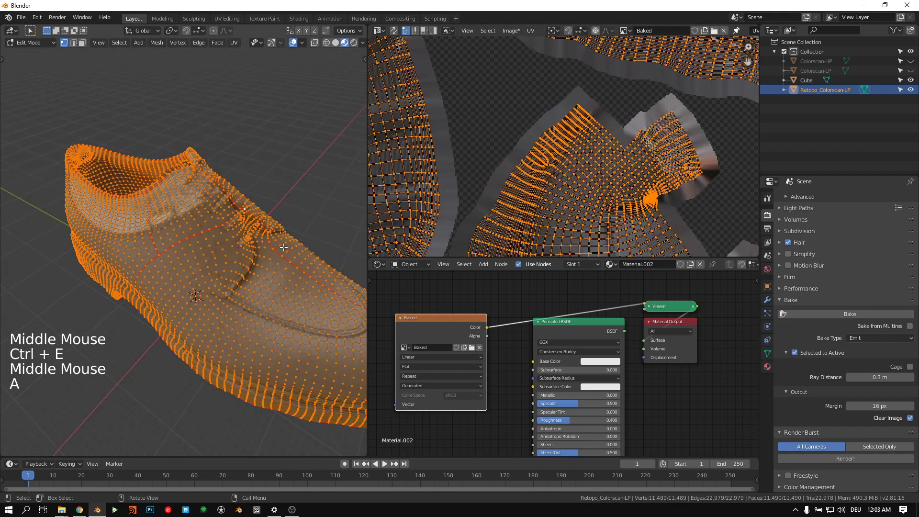
key("u")
left_click(278, 189)
scroll(648, 167, "down", 5)
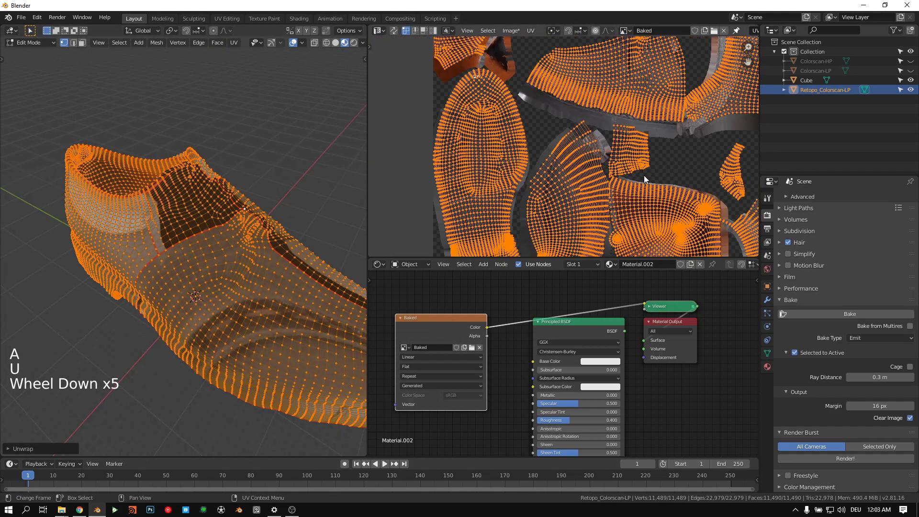
key("Tab")
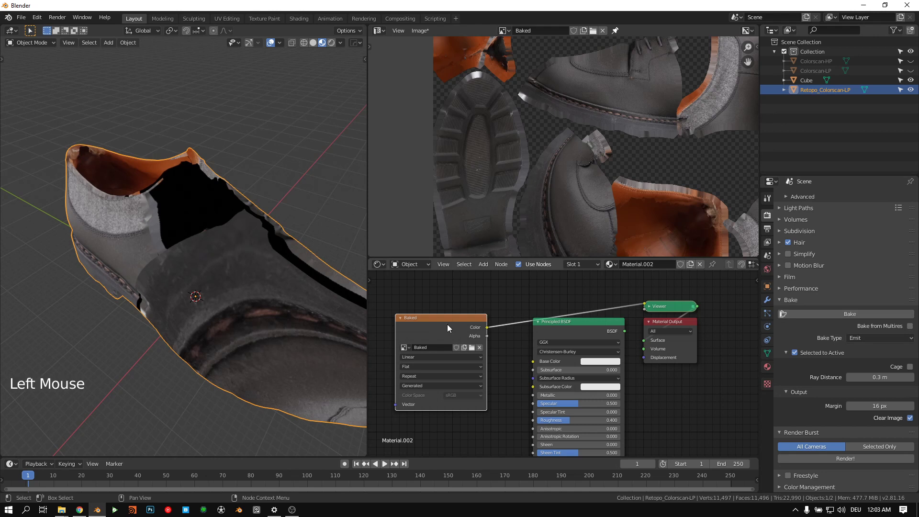
Step: Unhide Colorscan-HP, select it with Retopo_Colorscan-LP active, and rebake the emission onto the new UV layout
left_click(798, 317)
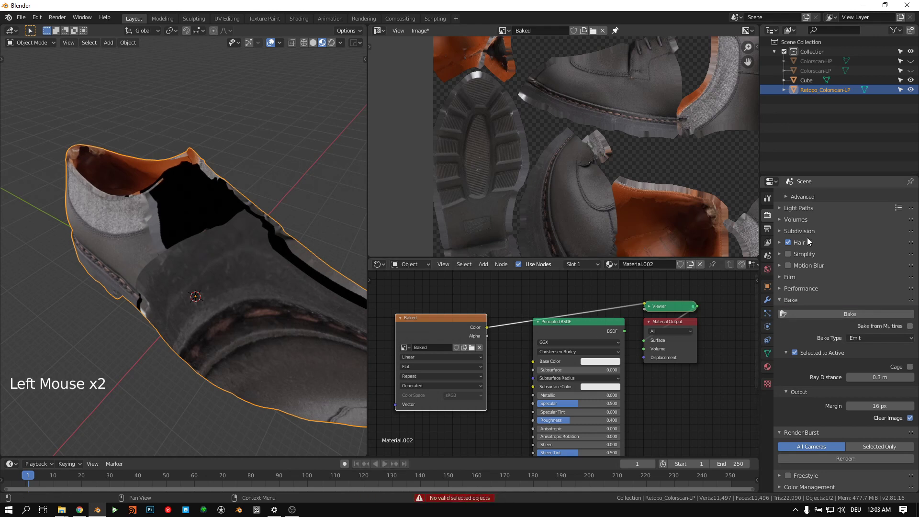
left_click(911, 61)
left_click(824, 61)
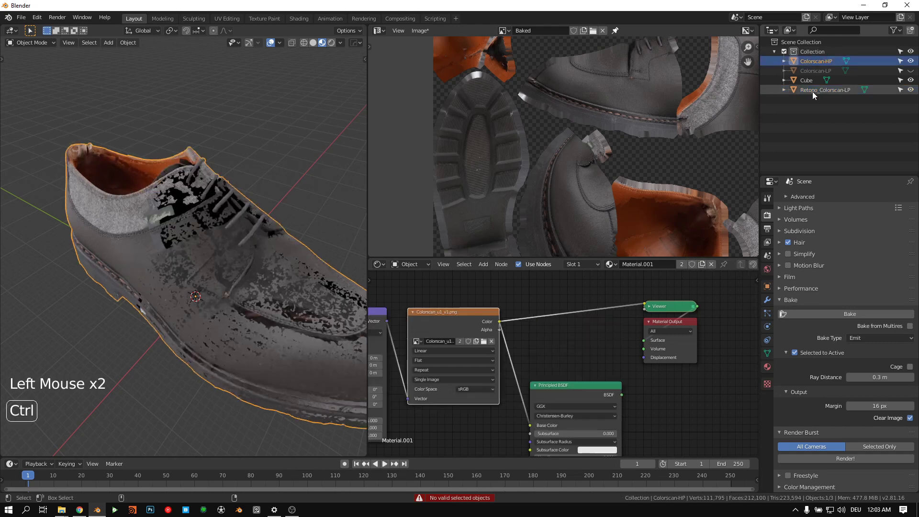
left_click(814, 90, "ctrl")
left_click(858, 313)
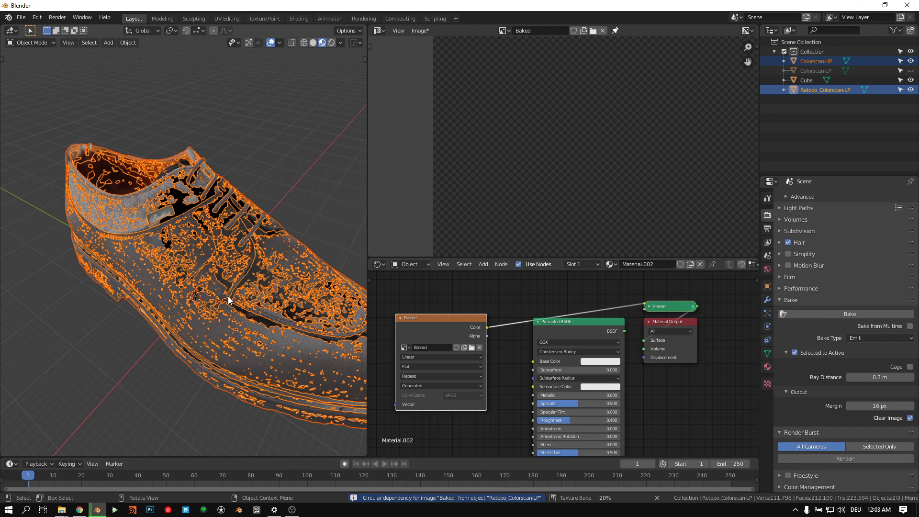
scroll(634, 181, "down", 2)
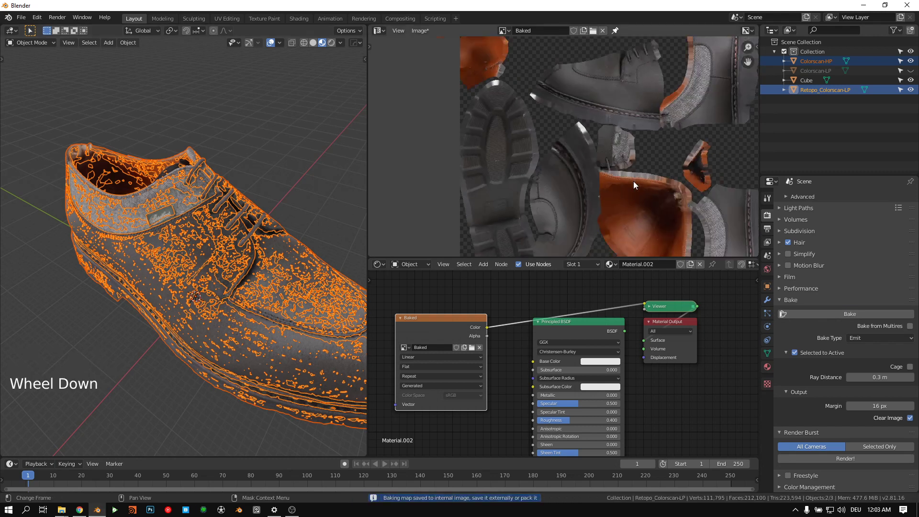
Step: Hide Colorscan-HP and inspect the rebaked texture on the low-poly shoe's side label, laces and toe
left_click(911, 61)
middle_click_drag(201, 249, 209, 216)
middle_click_drag(274, 275, 137, 218)
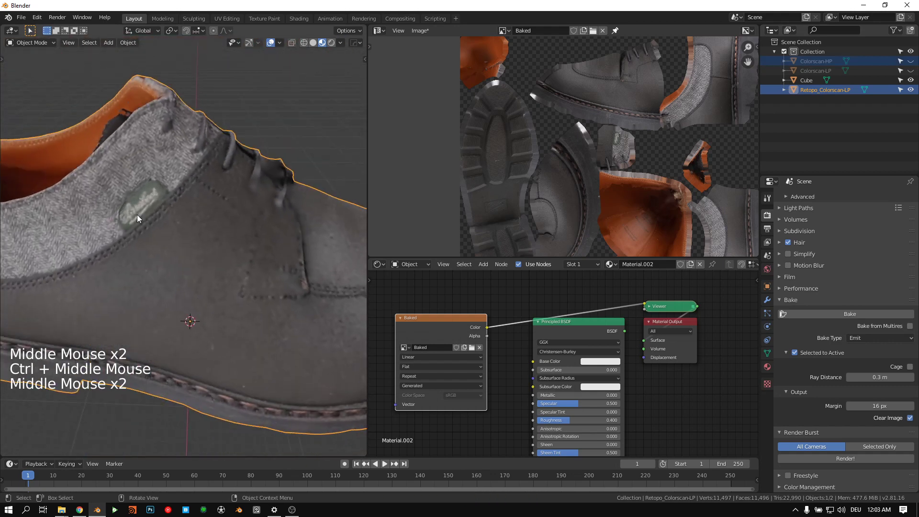
middle_click_drag(297, 208, 187, 251)
middle_click_drag(187, 251, 254, 276)
middle_click_drag(253, 276, 222, 287)
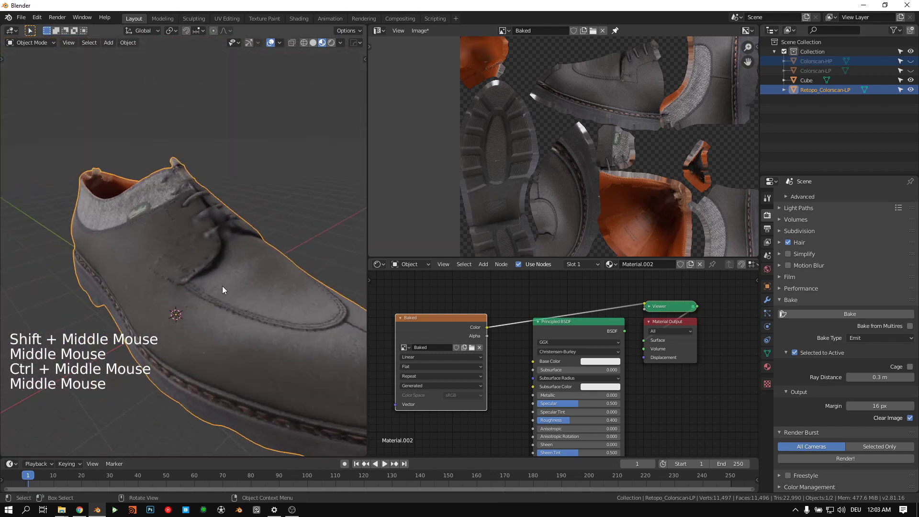
Step: Add a Checker Texture node to the low-poly material and preview its color on the shoe in Edit Mode
key("Tab")
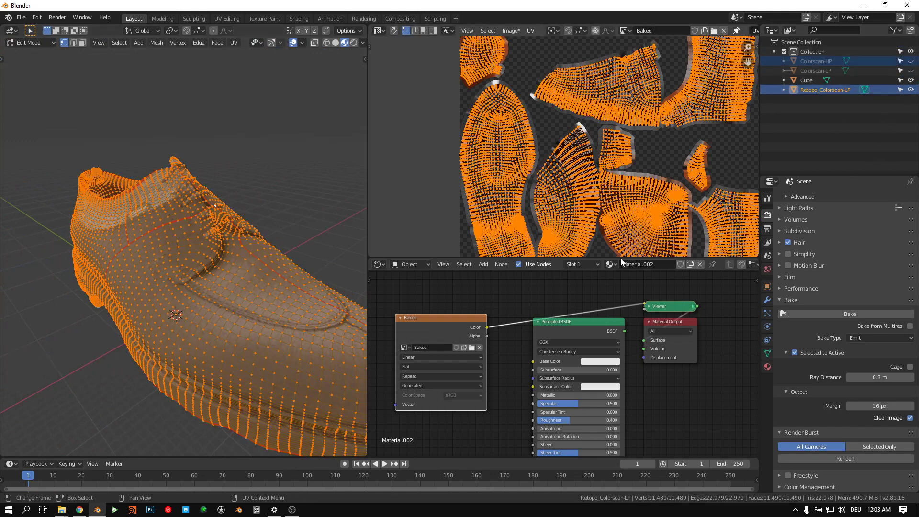
middle_click_drag(471, 318, 538, 341)
middle_click_drag(433, 315, 529, 349)
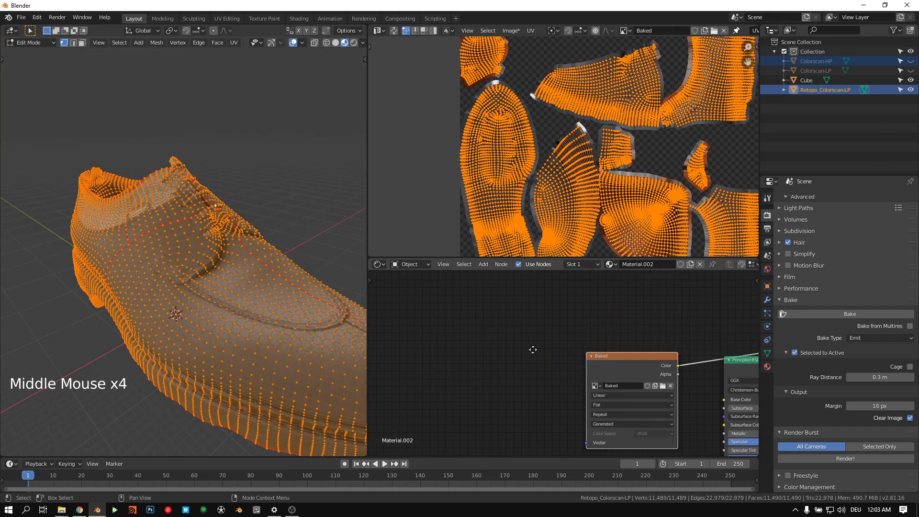
key("shift+a")
mouse_move(467, 360)
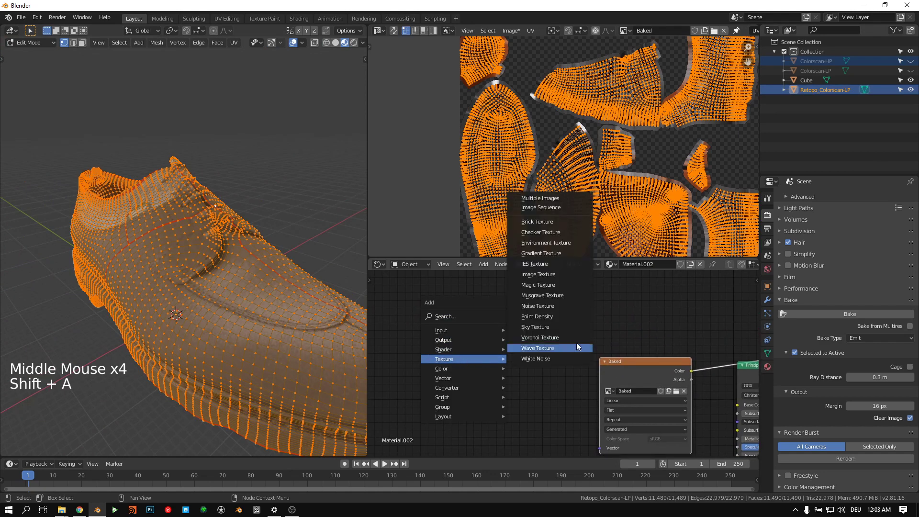
left_click(557, 233)
left_click(534, 311)
middle_click_drag(533, 310, 545, 320)
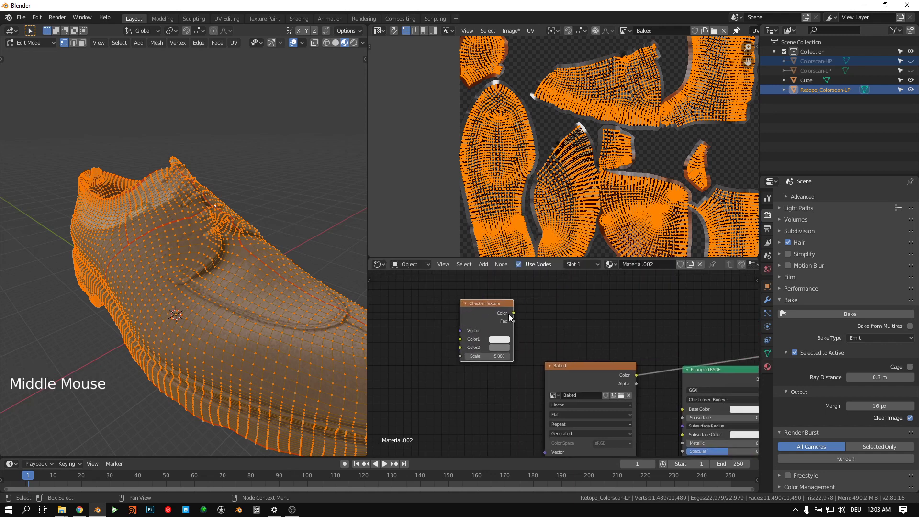
left_click_drag(514, 313, 567, 330)
left_click(486, 311, "ctrl+shift")
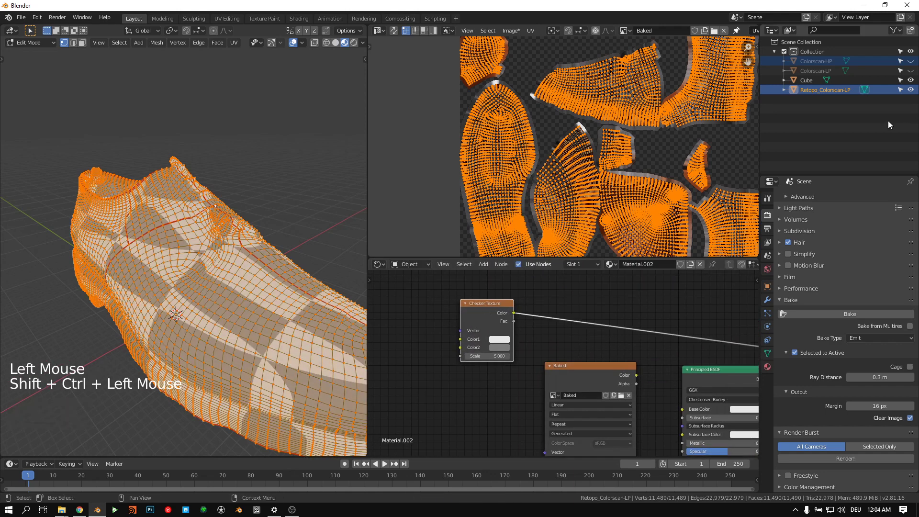
Step: Add connected Texture Coordinate and Mapping nodes in front of the Checker Texture node
middle_click_drag(306, 352, 374, 314)
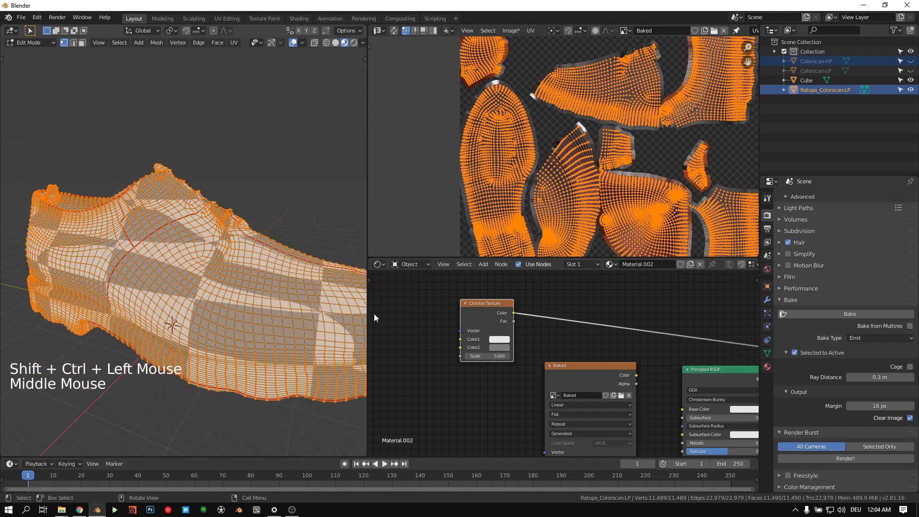
left_click(484, 312)
middle_click_drag(485, 312, 496, 369)
key("ctrl+t")
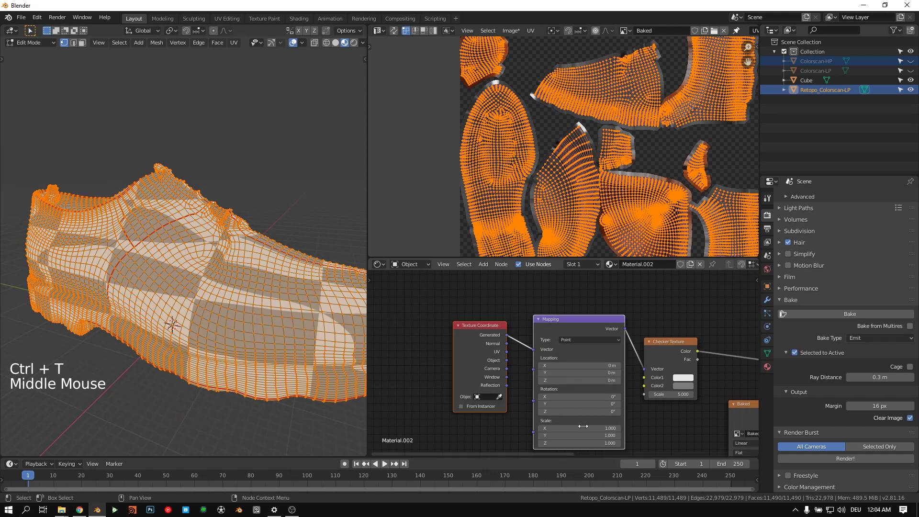
Step: Add a Value node below the Texture Coordinate node and set the Mapping node's scale to 4.300 on all axes
middle_click_drag(460, 439, 468, 388)
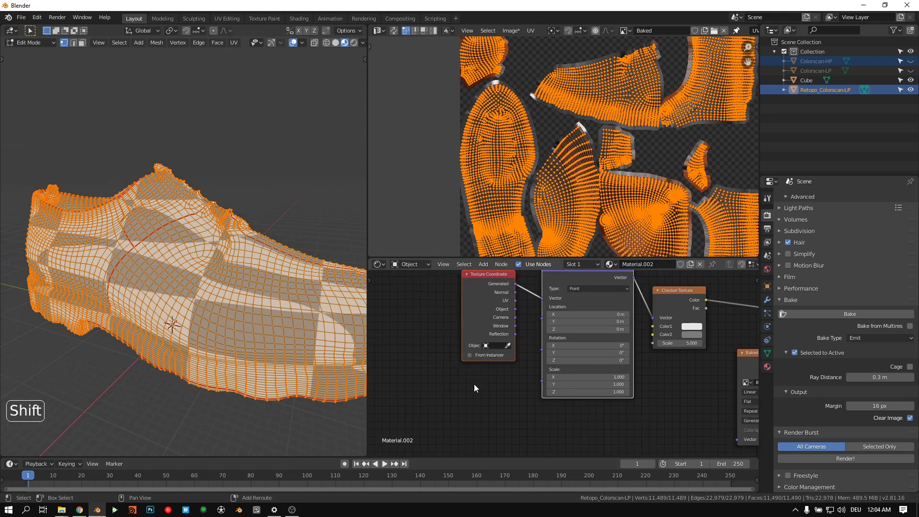
key("shift+a")
left_click(449, 346)
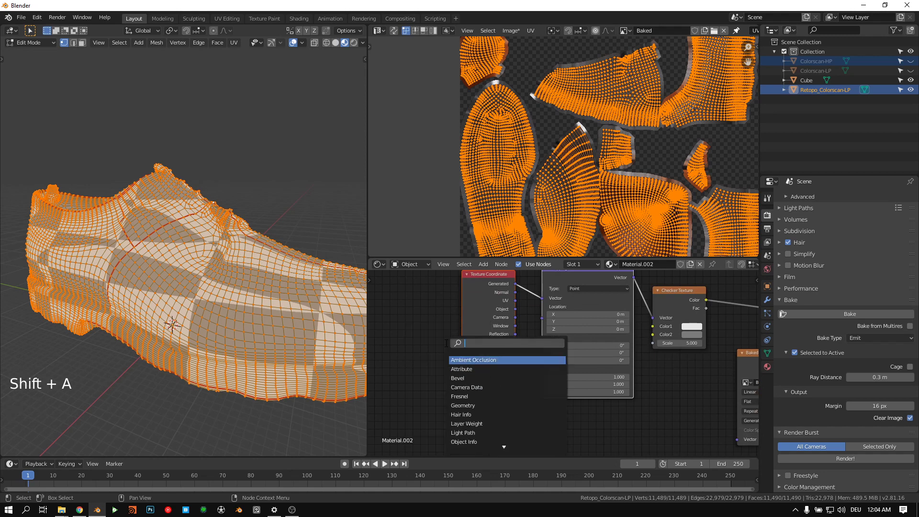
left_click(466, 358)
left_click(455, 394)
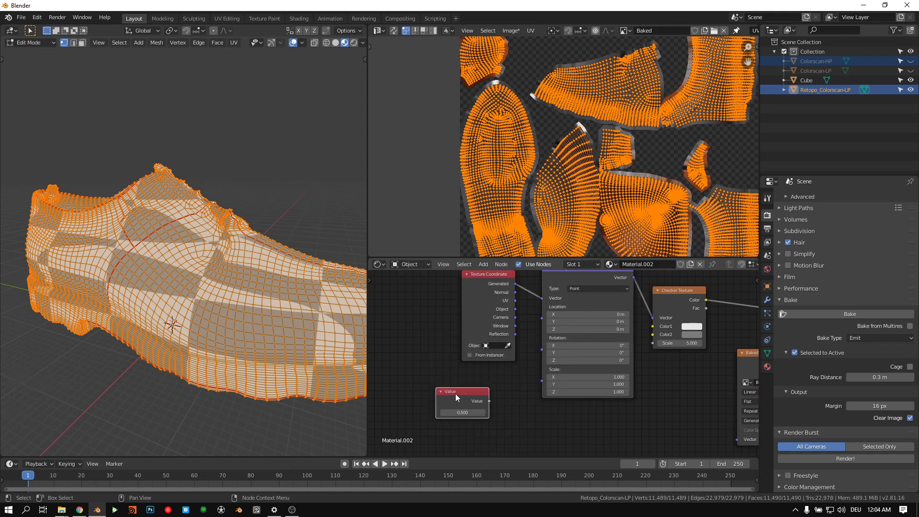
left_click_drag(489, 401, 530, 392)
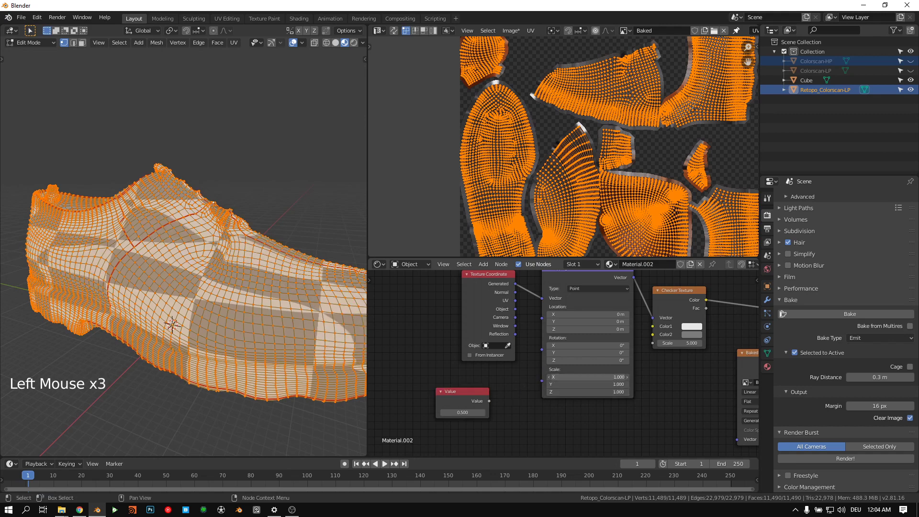
mouse_move(588, 377)
left_mouse_down()
mouse_move(610, 392)
mouse_move(661, 392)
mouse_move(591, 392)
left_mouse_up()
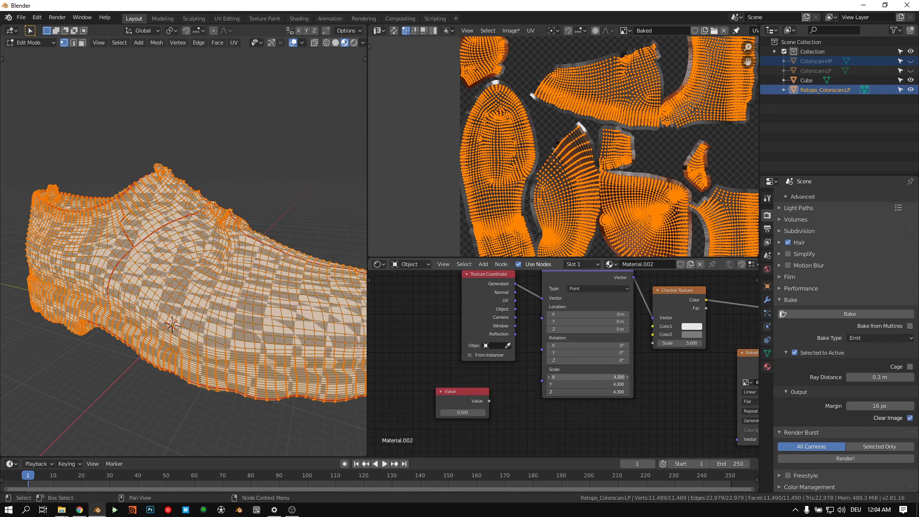
Step: Connect the Value node to the Mapping node's Scale input and set its value to 3.400
left_click_drag(490, 400, 542, 382)
left_click_drag(453, 416, 540, 397)
left_click(502, 381)
middle_click(502, 381)
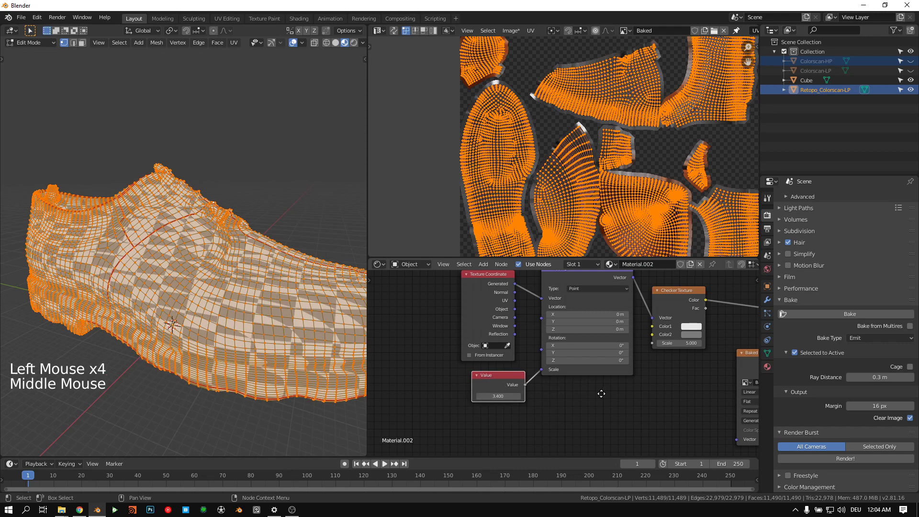
Step: Delete the Texture Coordinate, Value, Mapping and Checker Texture nodes from the low-poly material
scroll(504, 390, "down", 5)
left_click(432, 297)
left_click_drag(432, 297, 564, 411)
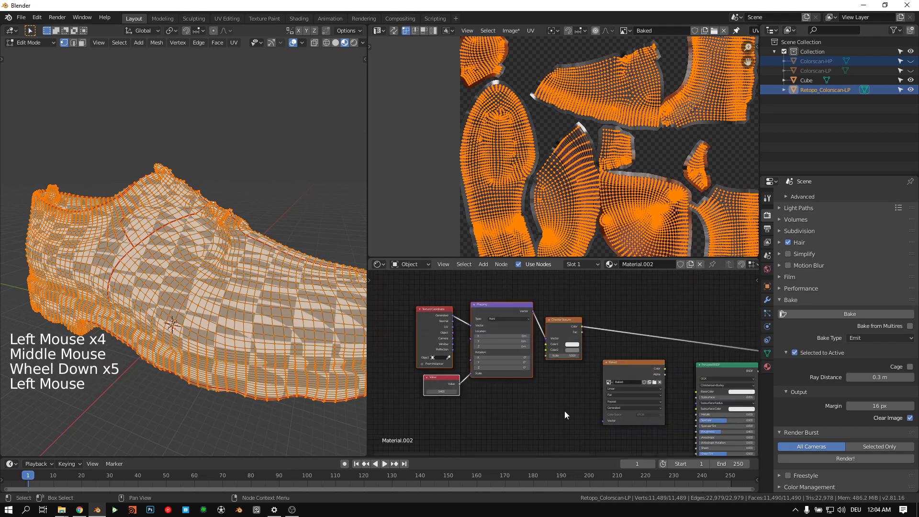
key("x")
Step: Add an Image Texture node above the Baked node in the low-poly material
middle_click_drag(624, 316, 499, 348)
key("shift+a")
mouse_move(472, 390)
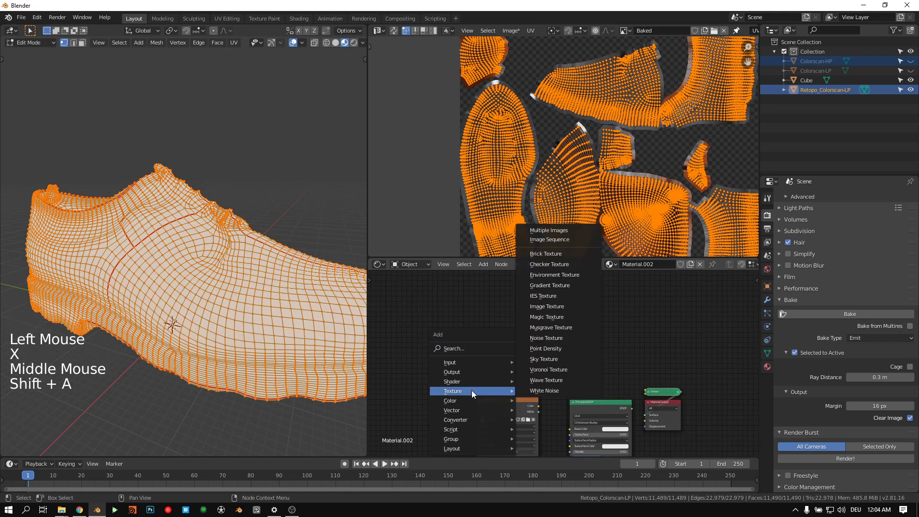
left_click(560, 306)
left_click(476, 313)
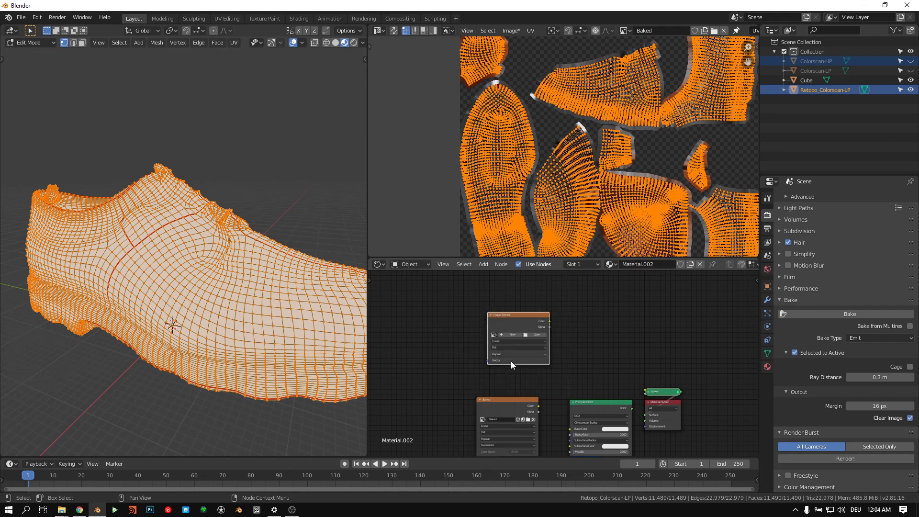
Step: Create a 1024 × 1024 px Color Grid image named test in the new Image Texture node and preview it on the shoe
scroll(491, 325, "up", 4)
left_click(491, 325)
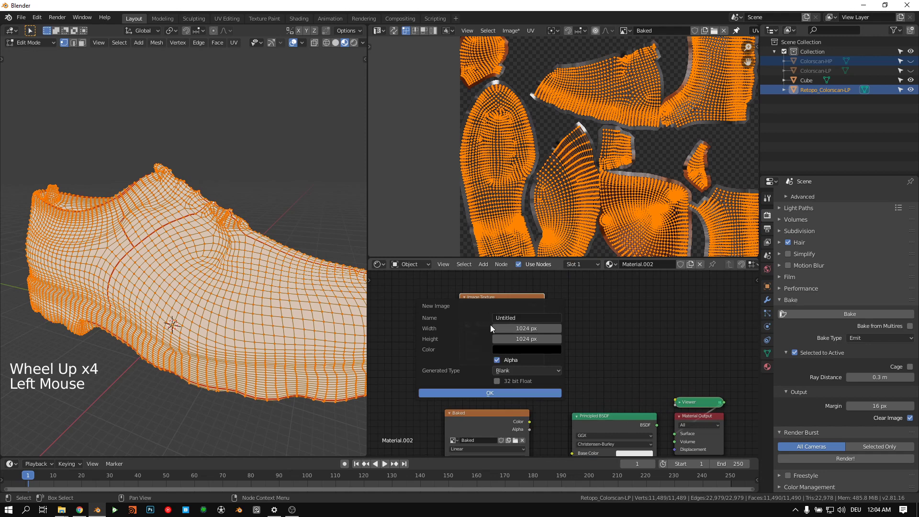
left_click(514, 373)
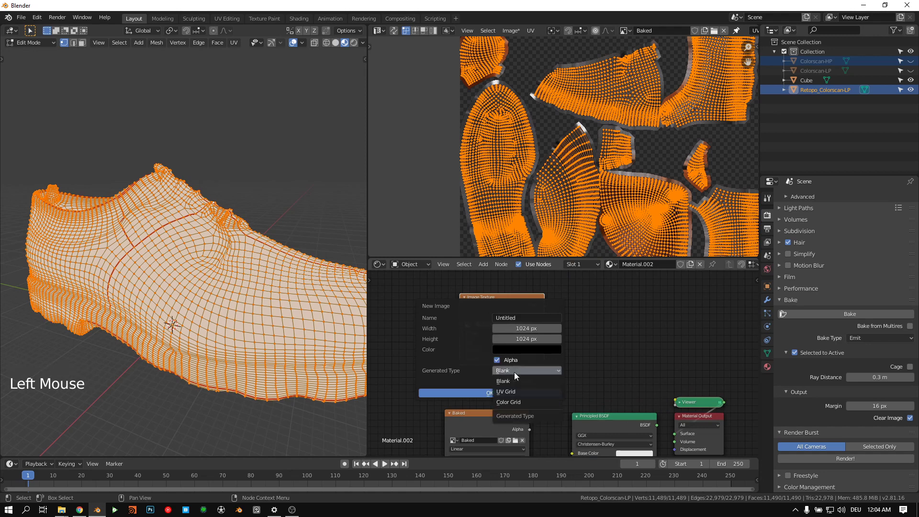
left_click(522, 403)
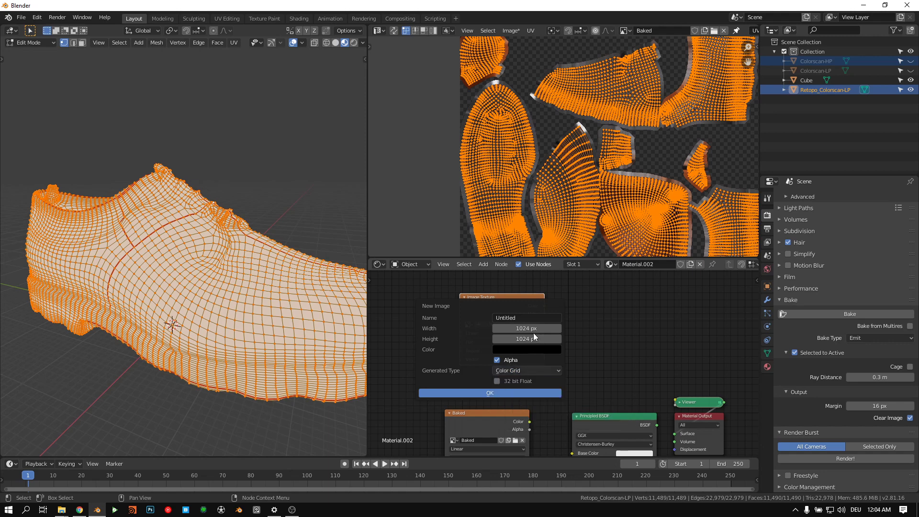
left_click(517, 319)
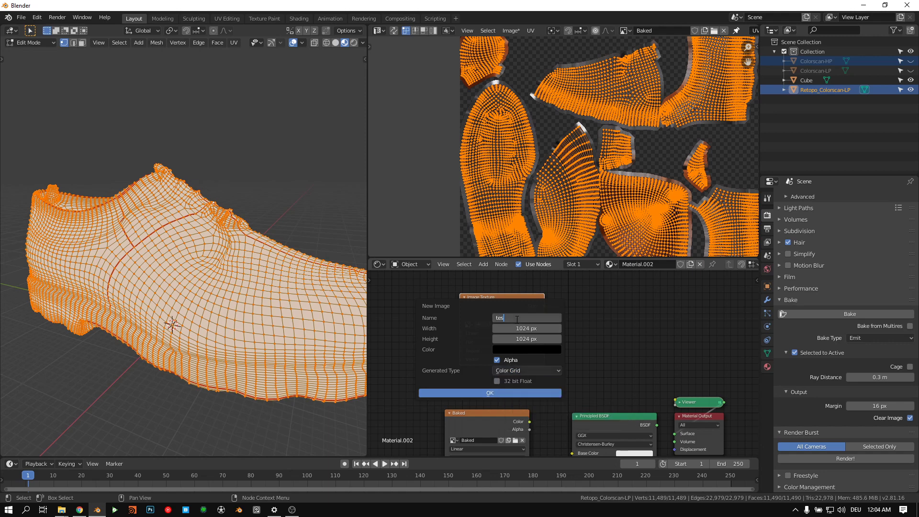
left_click(484, 393)
left_click(498, 311, "ctrl+shift")
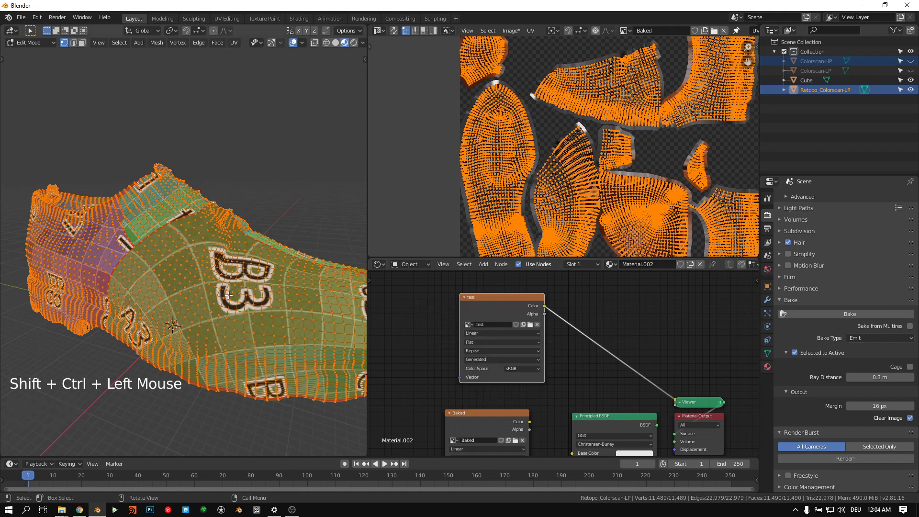
Step: Deselect the mesh and inspect the color grid across the shoe's side and upper for UV stretching and seams
middle_click_drag(229, 296, 220, 311)
middle_click_drag(220, 311, 218, 313)
middle_click_drag(218, 314, 221, 292, "ctrl")
middle_click_drag(221, 292, 249, 280)
middle_click_drag(249, 280, 241, 307, "ctrl")
middle_click_drag(241, 306, 213, 300)
scroll(225, 296, "down", 1)
middle_click_drag(214, 300, 230, 280, "ctrl")
scroll(267, 308, "down", 1)
scroll(266, 308, "down", 3)
key("a")
key("a")
key("a")
middle_click_drag(230, 280, 190, 245, "ctrl")
middle_click_drag(241, 375, 252, 345)
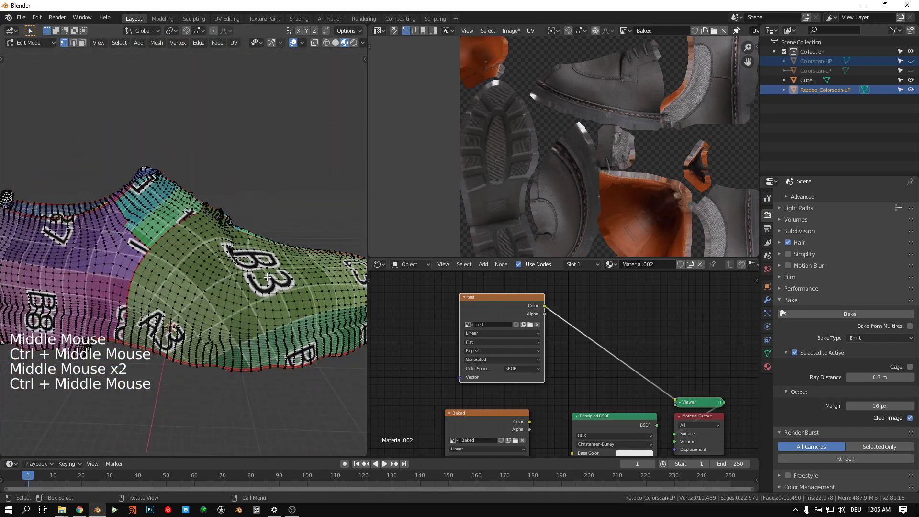
middle_click_drag(251, 297, 259, 304)
scroll(253, 266, "down", 4)
middle_click_drag(253, 265, 181, 320)
Step: Select the whole mesh, move the Principled BSDF node below the Material Output, and preview the Baked texture on the shoe
key("a")
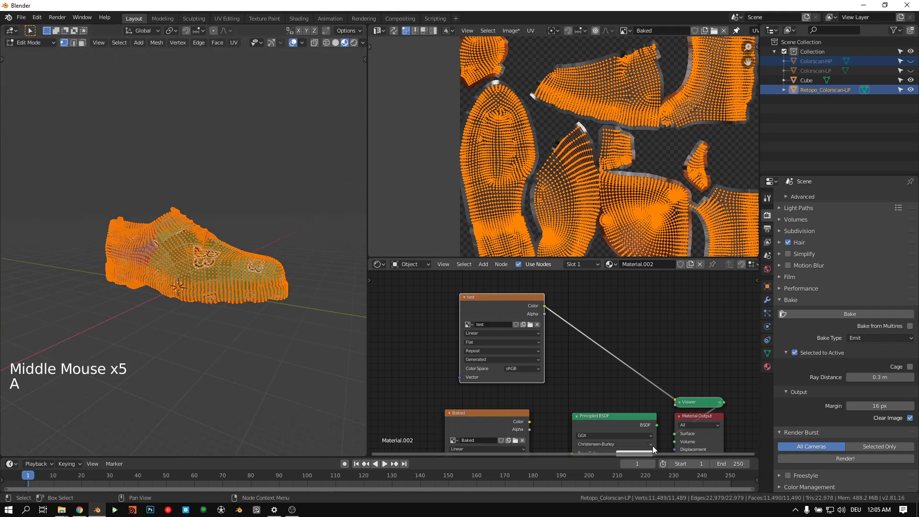
middle_click_drag(653, 446, 628, 392)
left_click(475, 358, "ctrl+shift")
left_click_drag(595, 365, 584, 413)
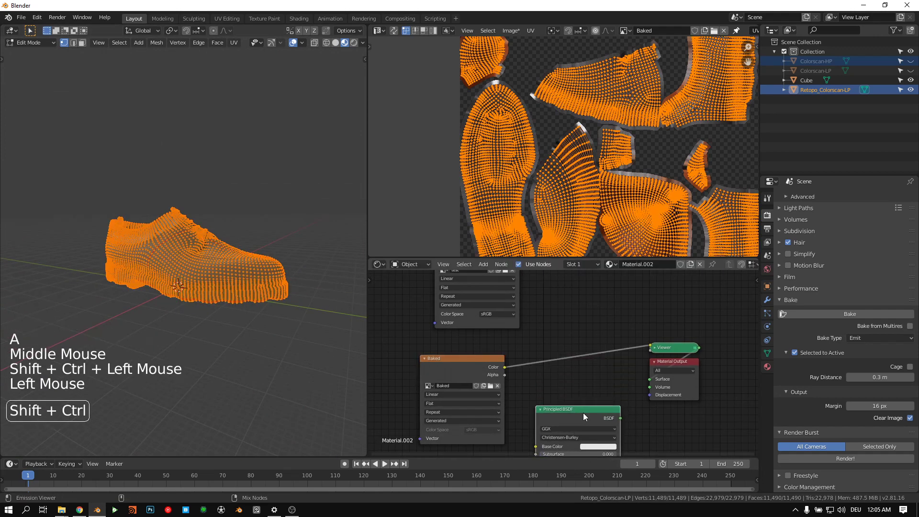
left_click(583, 413, "ctrl+shift")
scroll(287, 277, "down", 1)
middle_click_drag(287, 276, 200, 292)
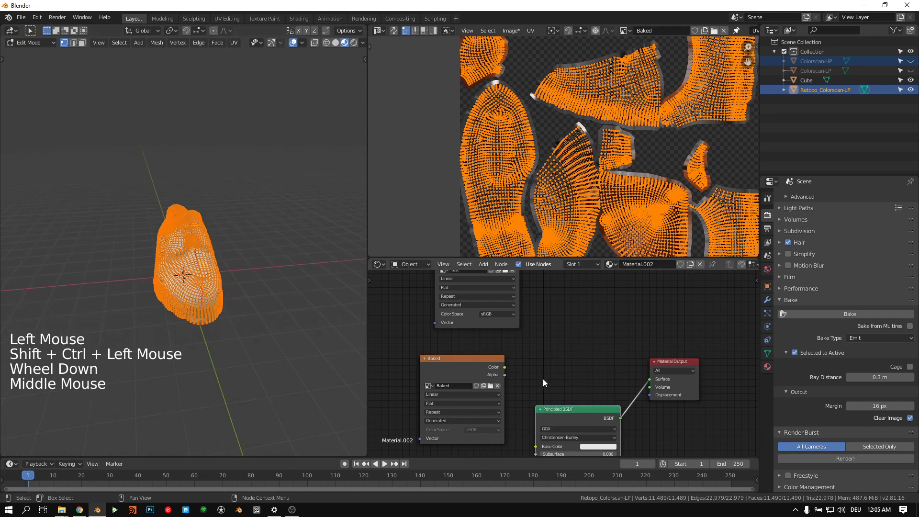
left_click(455, 362, "ctrl+shift")
Step: Unwrap the mesh with Smart UV Project at a 66° angle limit and zero island margin, and examine the new islands
middle_click_drag(269, 249, 236, 205)
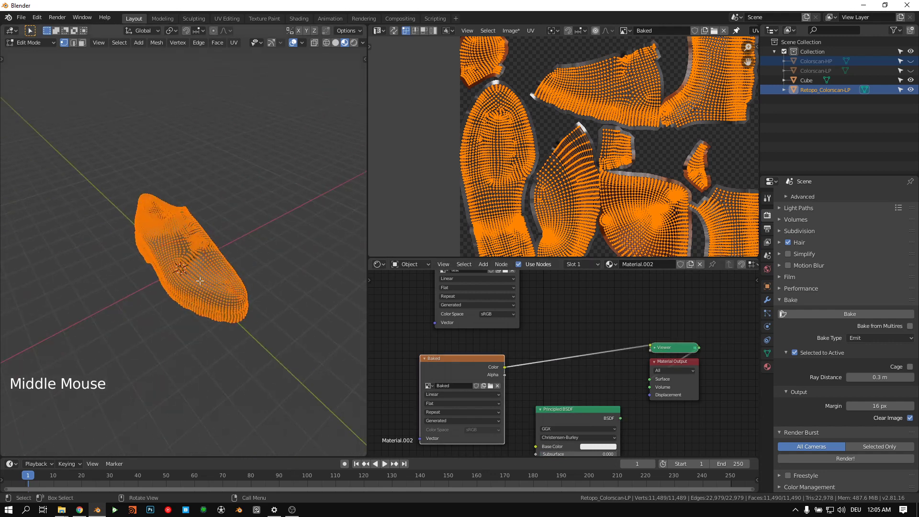
mouse_move(200, 281)
middle_mouse_down()
mouse_move(225, 253)
mouse_move(203, 271)
middle_mouse_up()
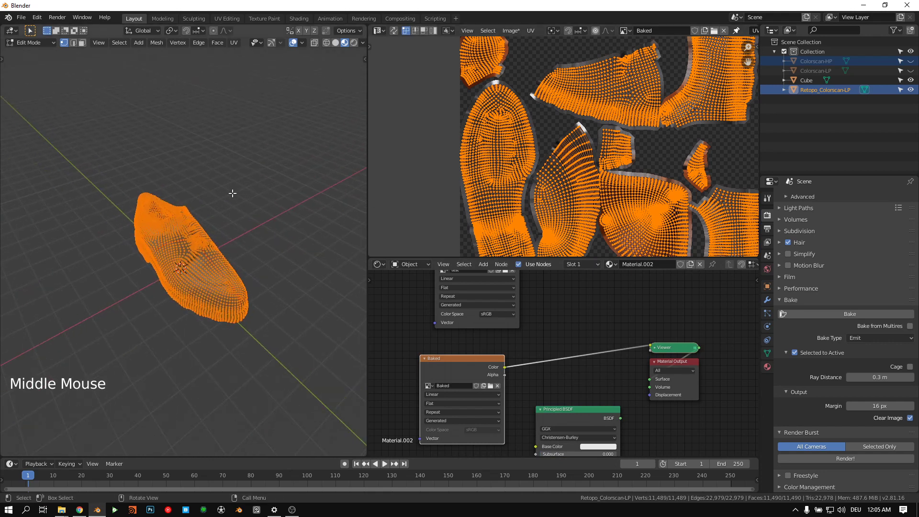
key("u")
left_click(225, 217)
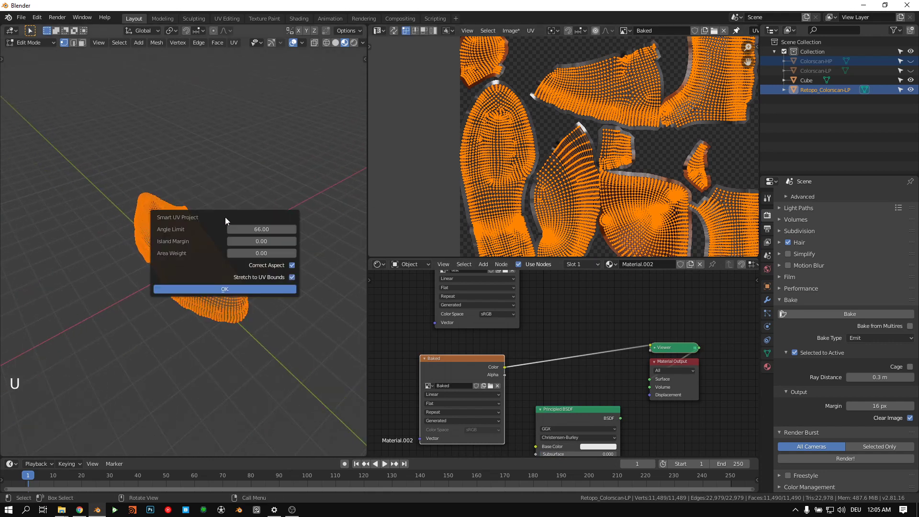
left_click(237, 288)
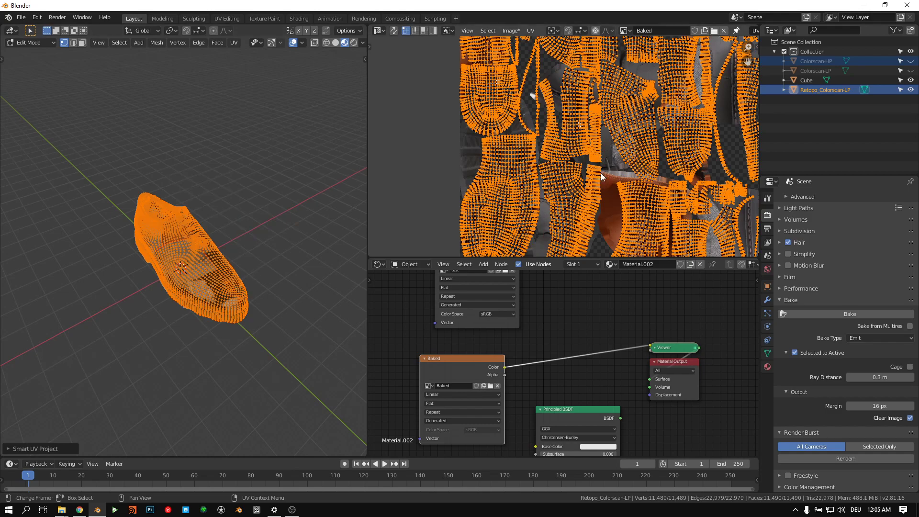
scroll(602, 177, "down", 3)
middle_click_drag(619, 214, 600, 162)
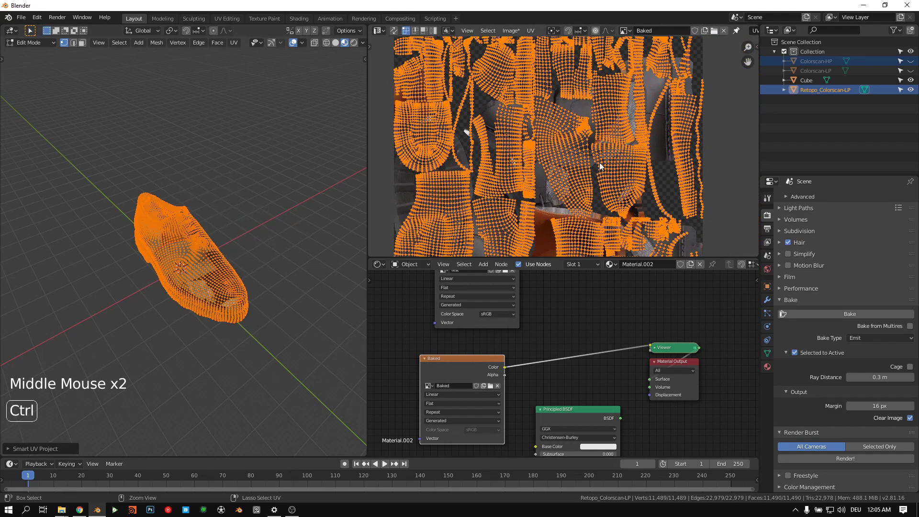
key("ctrl+space")
middle_click_drag(397, 311, 469, 258)
middle_click_drag(469, 258, 507, 255, "ctrl")
key("ctrl+space")
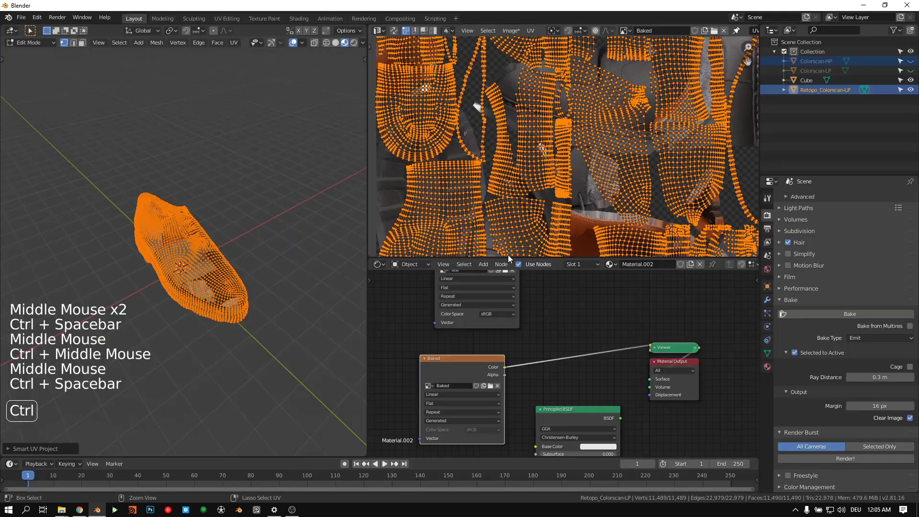
Step: Select the Baked image node as the bake target and check the old texture's fit on the new UV layout
middle_click_drag(258, 297, 299, 249)
middle_click_drag(549, 370, 542, 322)
left_click(465, 322)
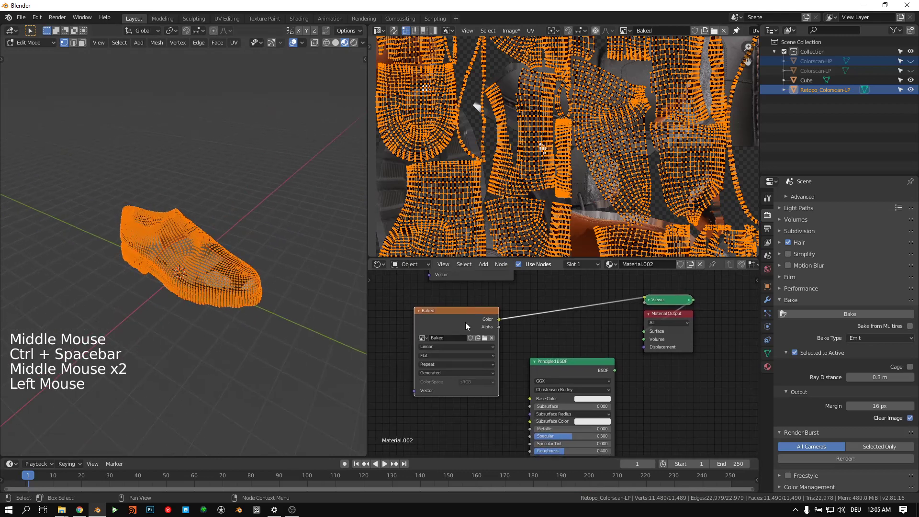
scroll(617, 142, "down", 3)
scroll(617, 142, "up", 1)
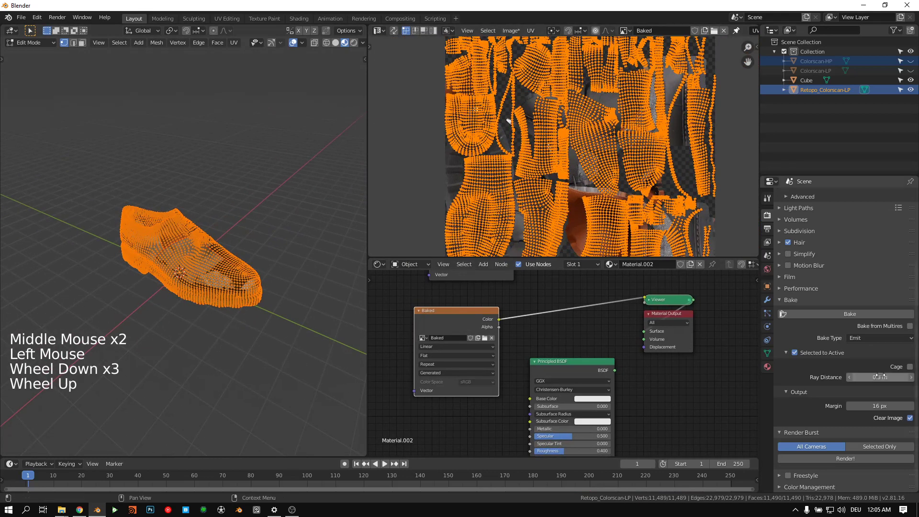
middle_click_drag(217, 277, 219, 228, "ctrl")
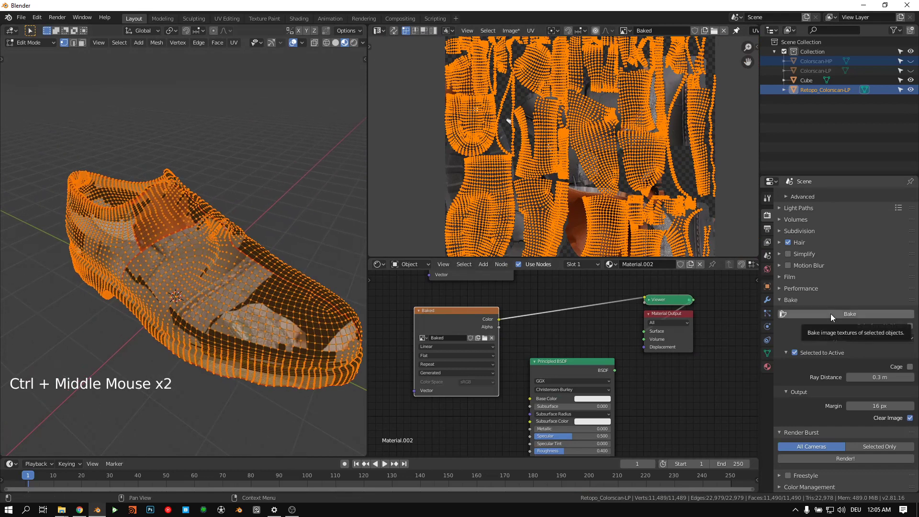
Step: Unhide Colorscan-HP, select it together with the active Retopo_Colorscan-LP in Object Mode, and rebake the emission onto the Smart UV layout
left_click(909, 61)
left_click(834, 62)
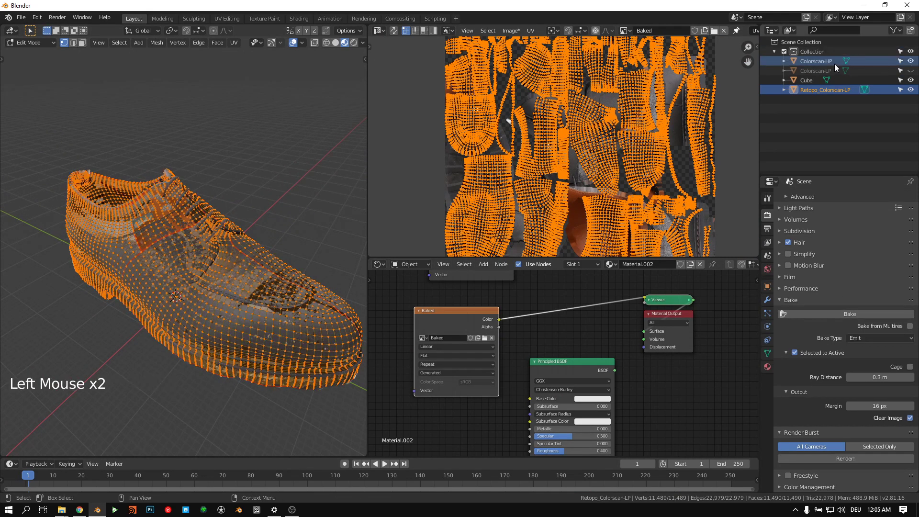
left_click(819, 91, "ctrl")
key("Tab")
left_click(219, 96)
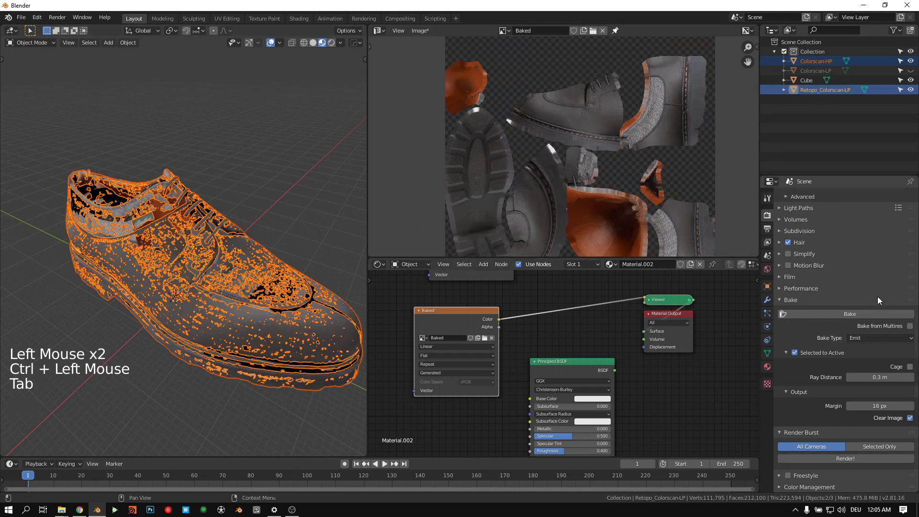
left_click(857, 314)
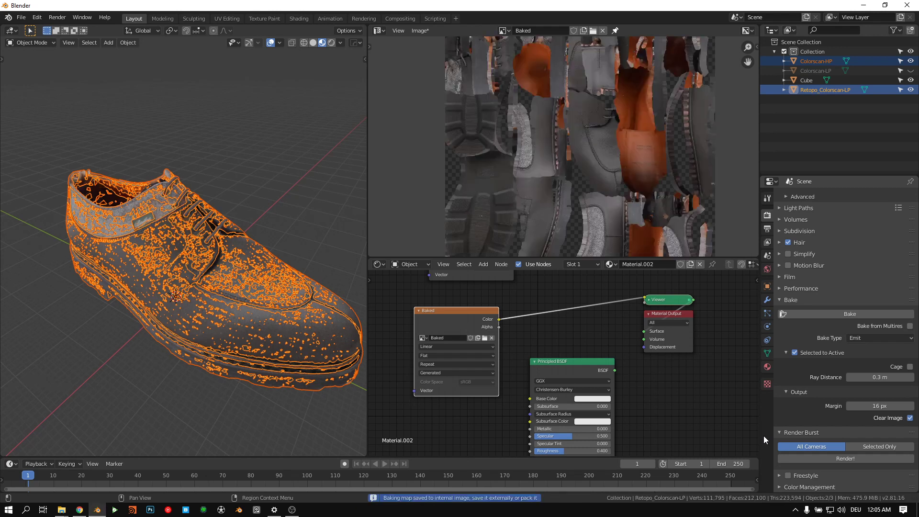
Step: Hide Colorscan-HP and inspect the new bake on the low-poly shoe's exterior and orange inner lining
left_click(911, 60)
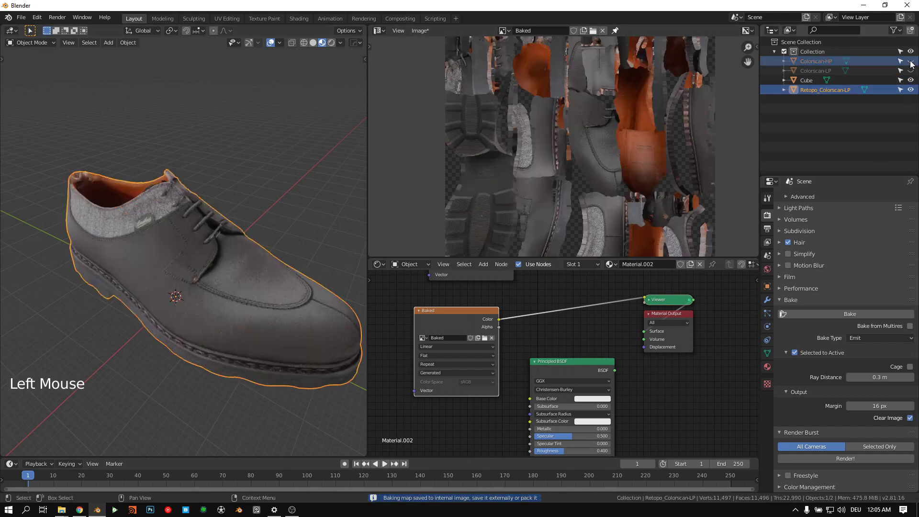
middle_click_drag(282, 286, 232, 259)
middle_click_drag(232, 258, 253, 247, "ctrl")
key("Tab")
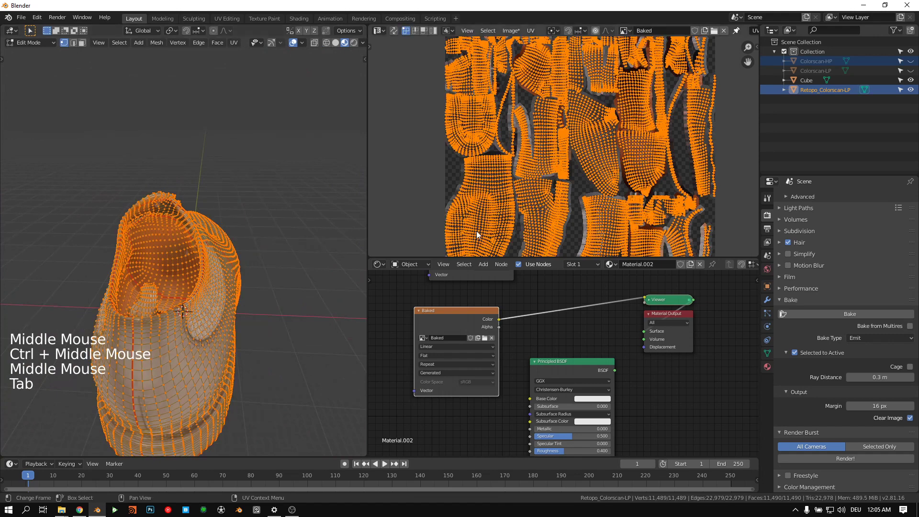
key("Tab")
middle_click_drag(205, 201, 205, 277)
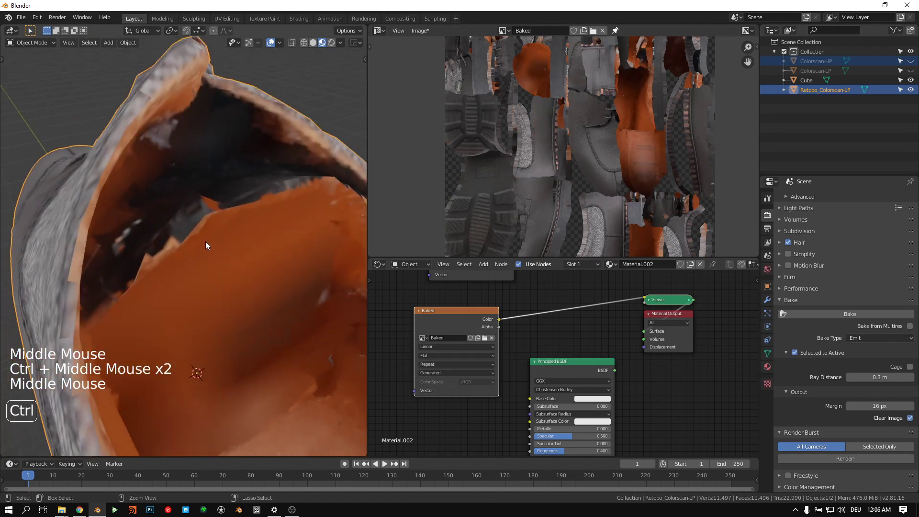
middle_click_drag(206, 241, 206, 261, "ctrl")
key("Tab")
key("Tab")
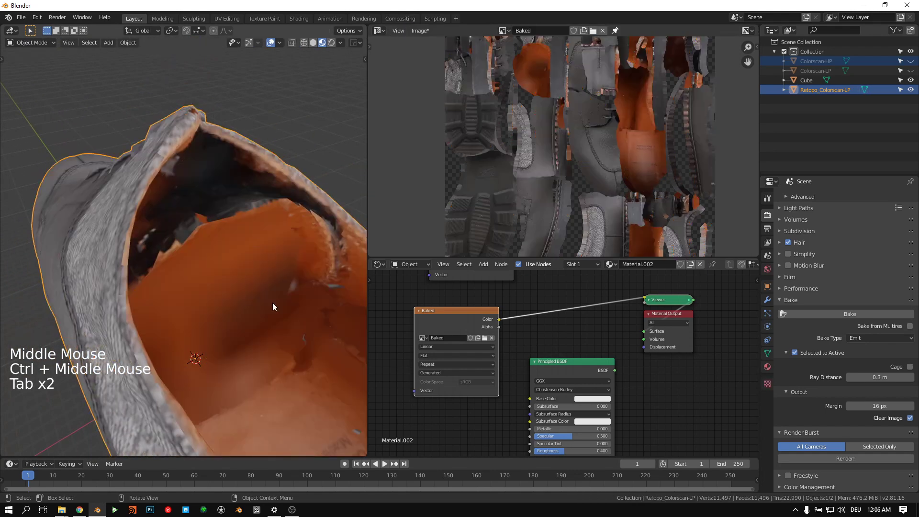
scroll(208, 347, "down", 5)
middle_click_drag(208, 348, 259, 273)
middle_click_drag(259, 273, 261, 300)
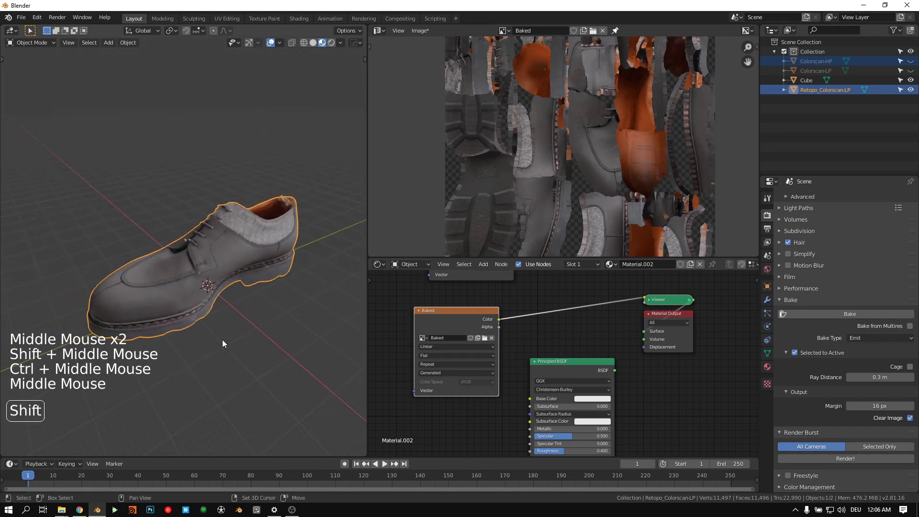
Step: Examine the textured low-poly shoe from the side and compare it with the full Baked image layout
middle_click_drag(223, 341, 244, 291, "shift")
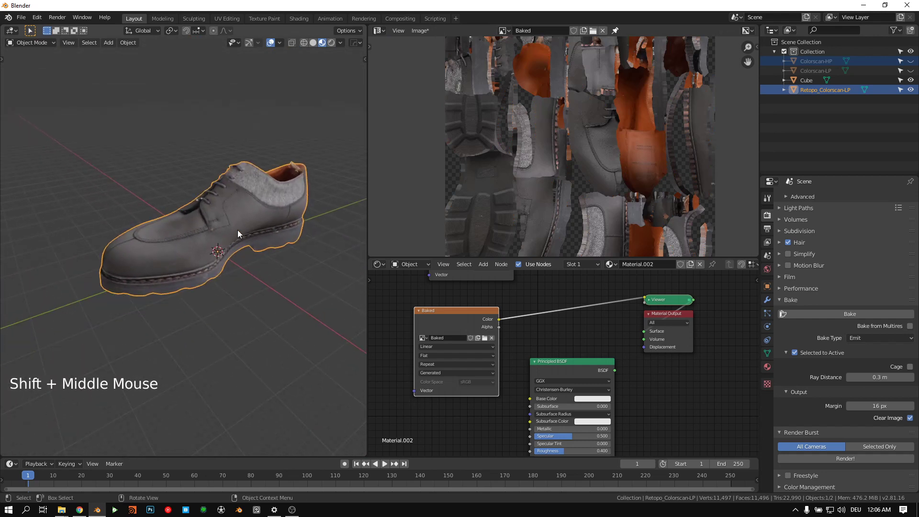
middle_click(245, 242)
middle_click_drag(245, 243, 287, 243)
scroll(544, 151, "down", 2)
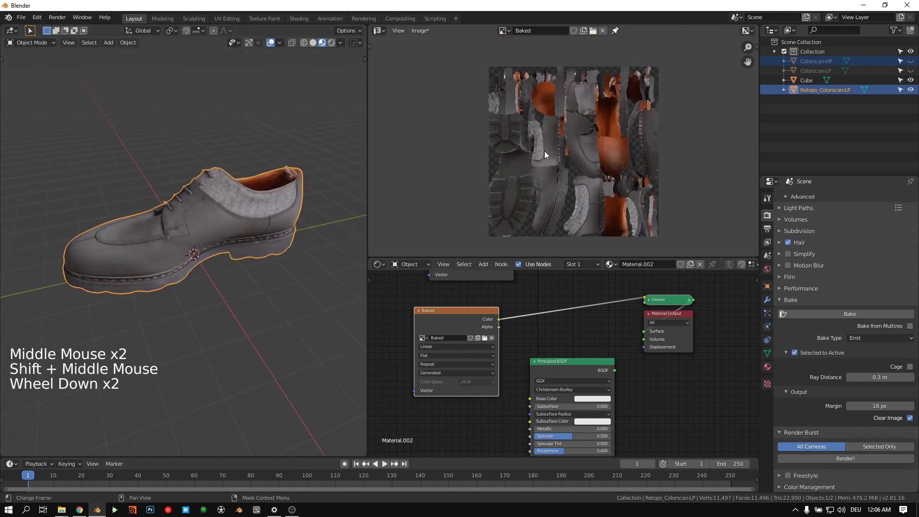
scroll(547, 165, "up", 2)
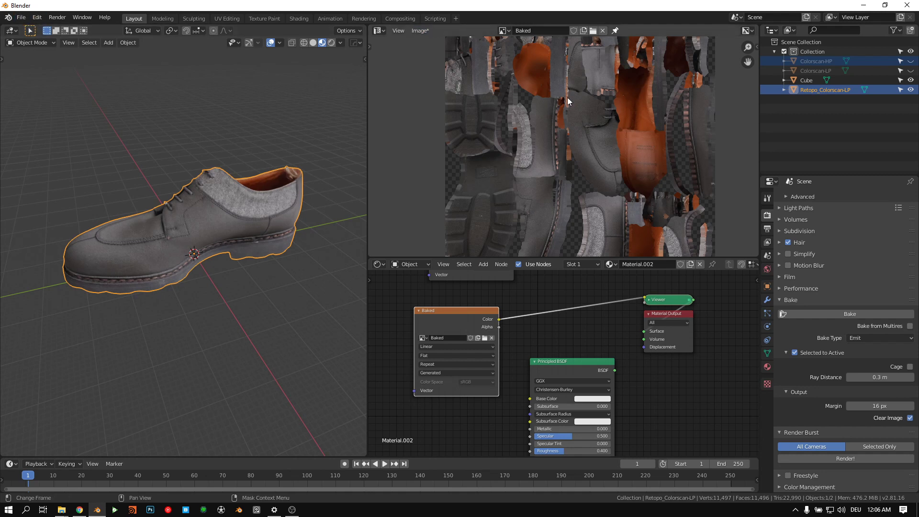
Step: Start saving the Baked image as a new file named Baked2.png in the tex folder
left_click(19, 19)
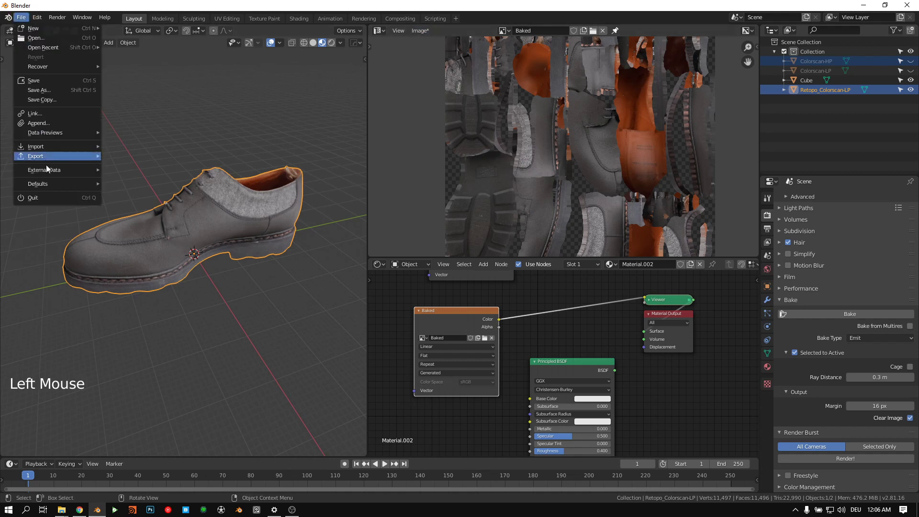
mouse_move(53, 173)
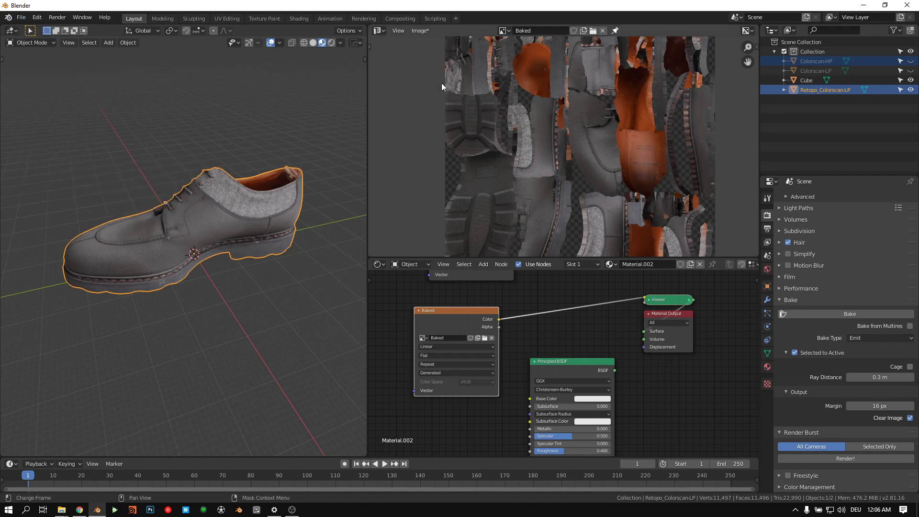
left_click(423, 33)
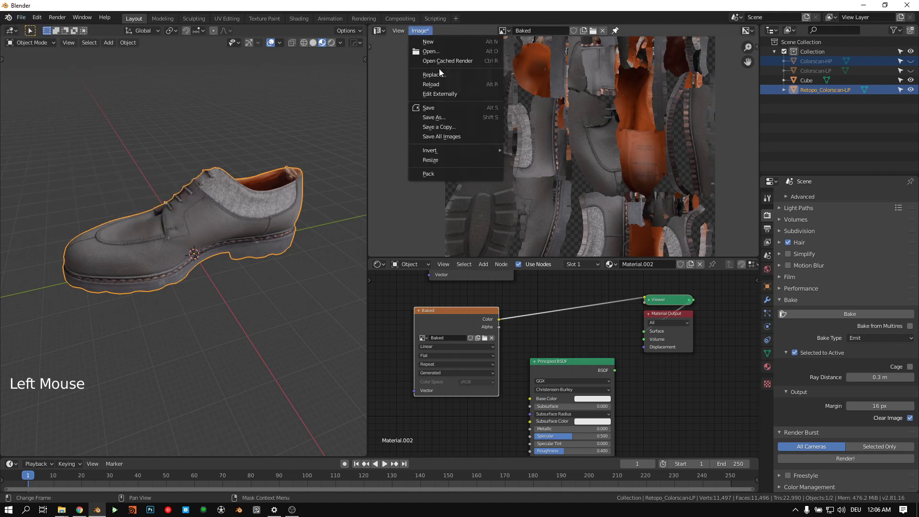
left_click(452, 118)
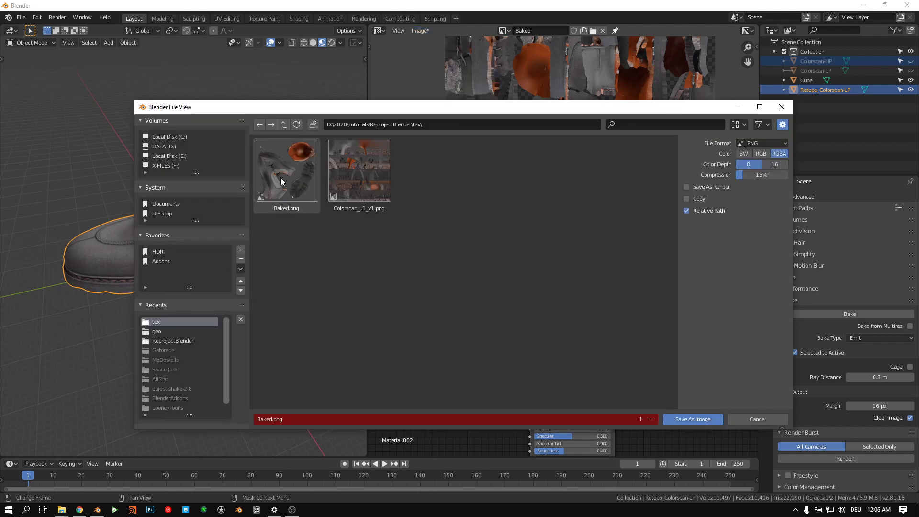
left_click(402, 265)
left_click(307, 420)
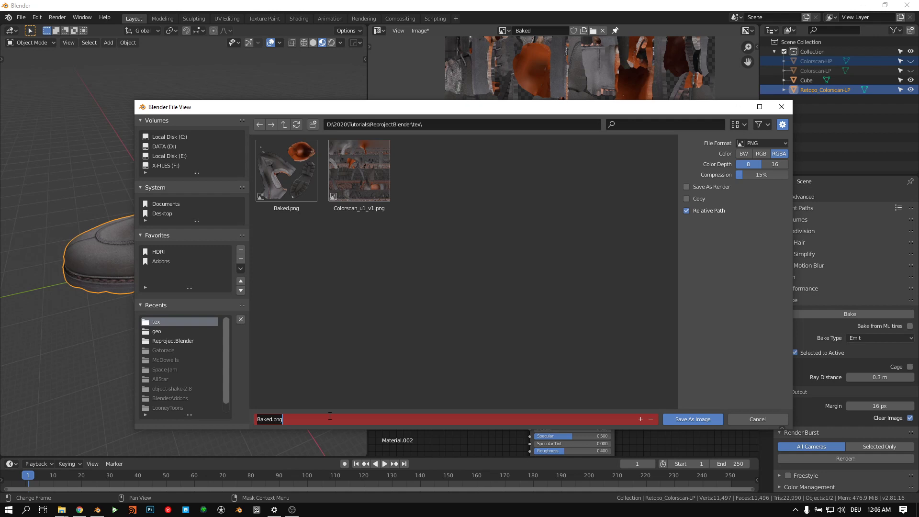
type("Baked2")
key("Return")
Step: Choose PNG format with RGBA color for the baked texture and save the image
left_click(762, 143)
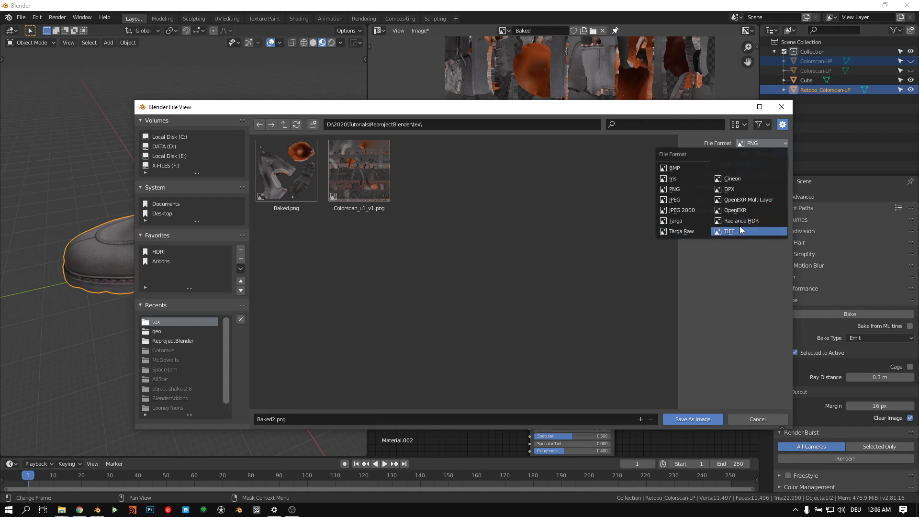
left_click(691, 190)
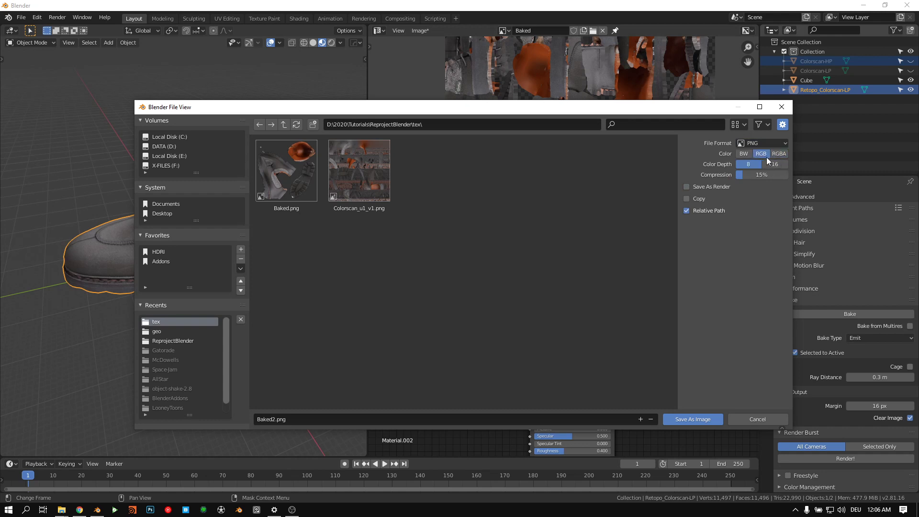
left_click(780, 154)
left_click(774, 156)
left_click(690, 420)
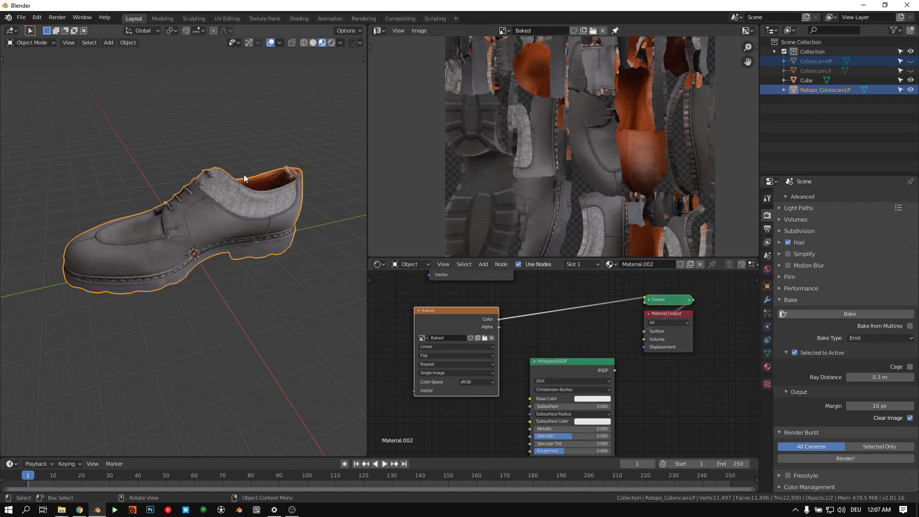
Step: Select only the Retopo_Colorscan-LP shoe and check its baked texture from both sides
middle_click_drag(243, 174, 309, 226)
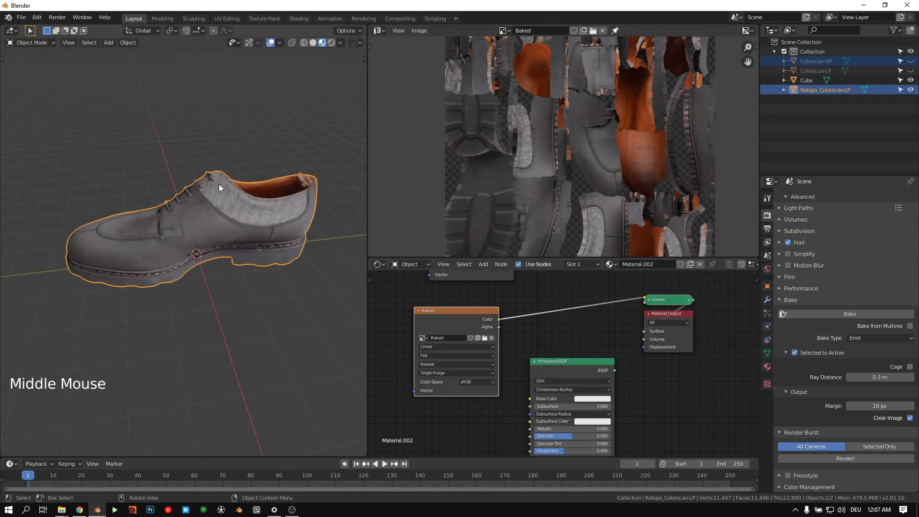
middle_click_drag(219, 185, 263, 240)
key("g")
left_click(206, 206)
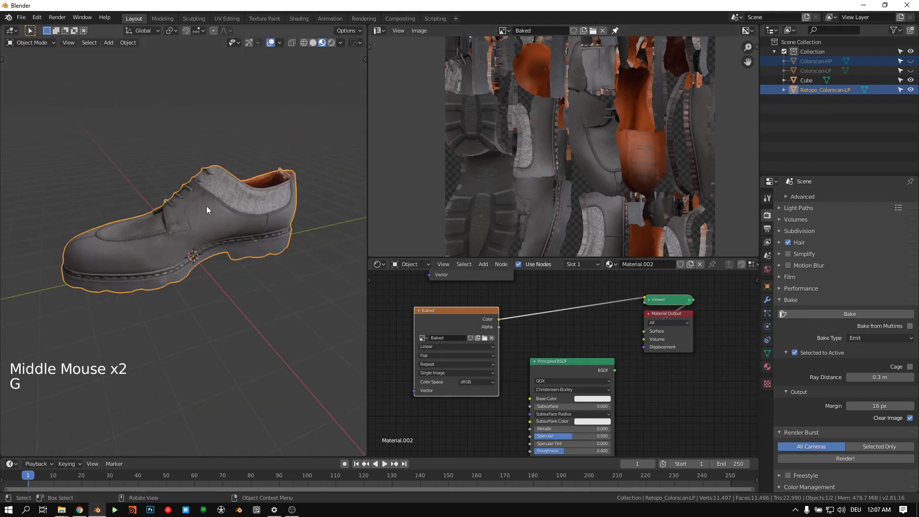
middle_click_drag(206, 206, 237, 217)
middle_click_drag(354, 113, 279, 200)
left_click(168, 214)
middle_click_drag(167, 214, 247, 254)
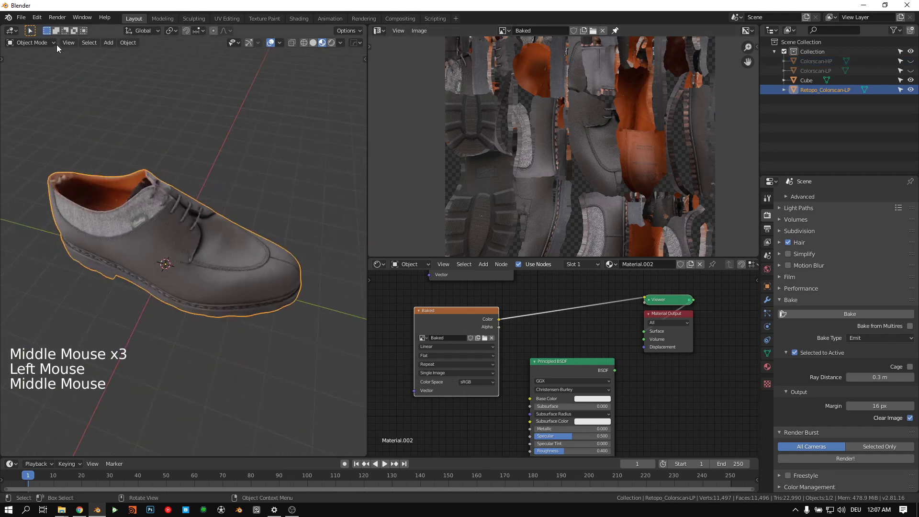
middle_click_drag(190, 224, 25, 52)
left_click(183, 188)
key("g")
key("Escape")
key("g")
Step: Start a Wavefront OBJ export of the low-poly shoe into the geo folder with the file name Retopo.obj
left_click(21, 18)
mouse_move(44, 156)
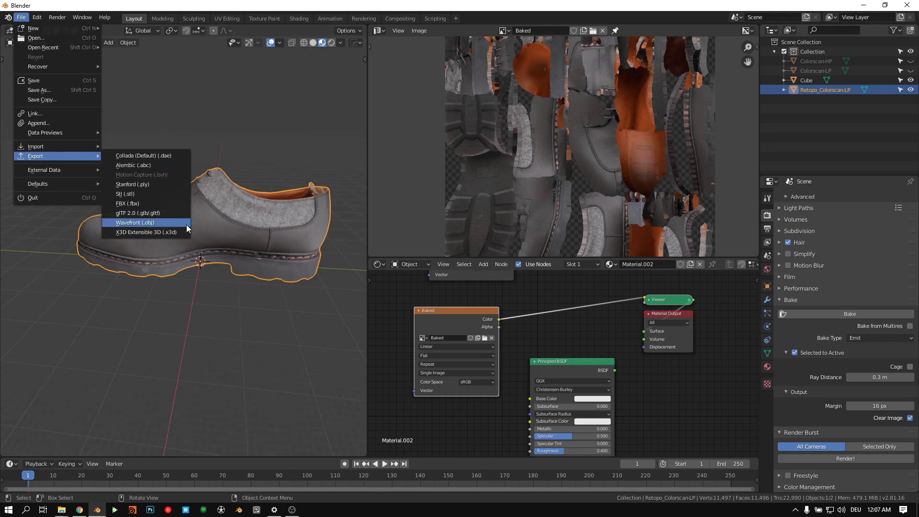
left_click(166, 222)
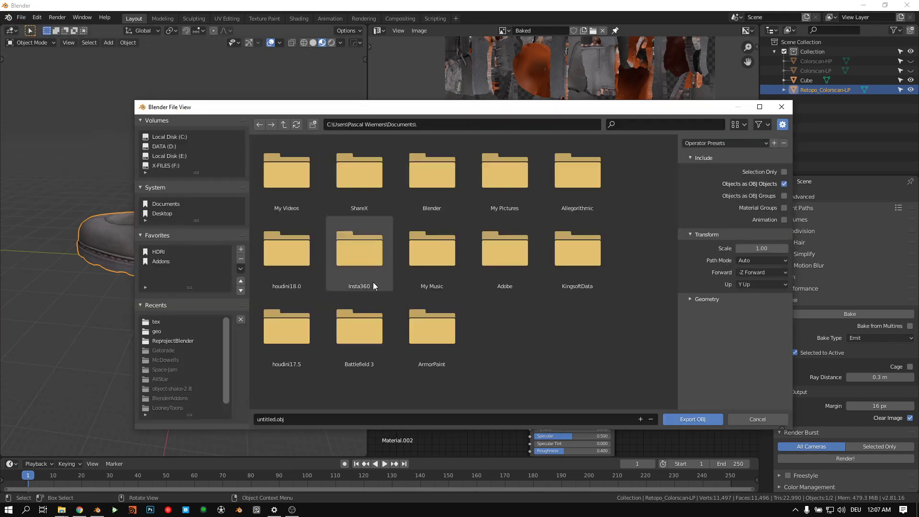
left_click(201, 334)
left_click(304, 417)
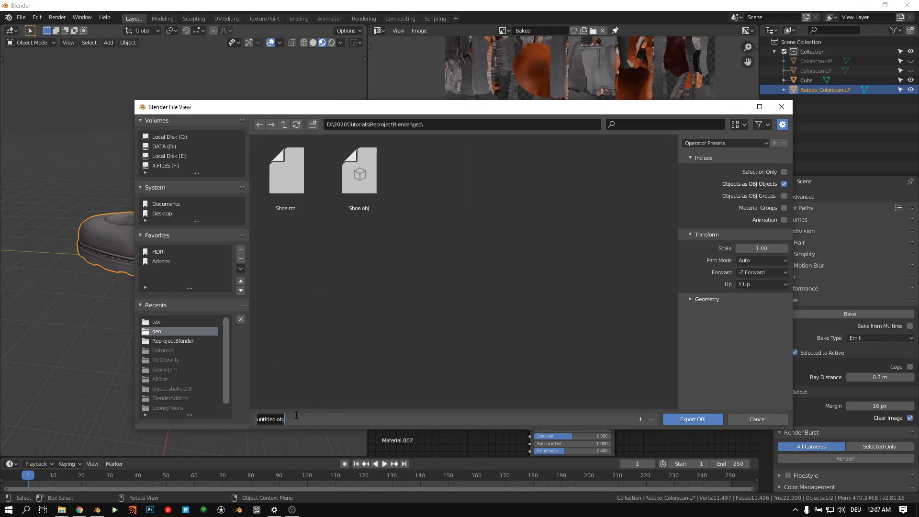
type("Retopo")
key("Return")
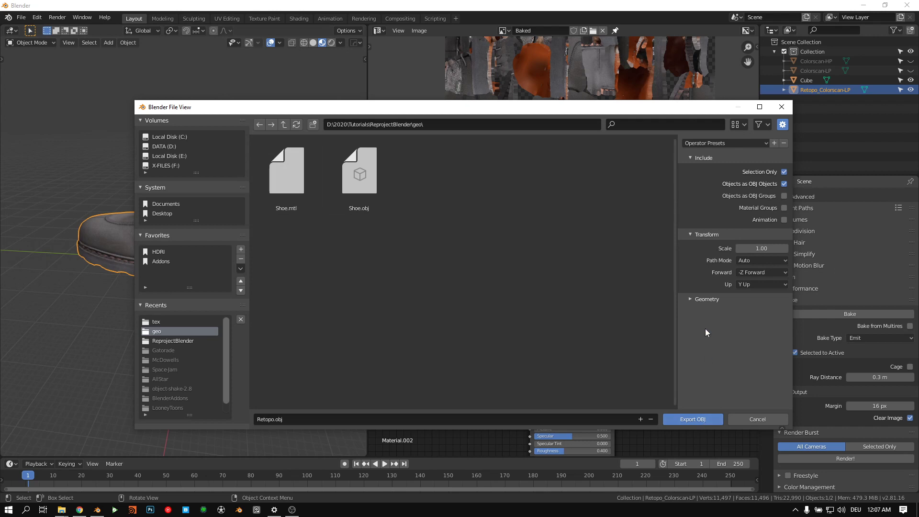
Step: Limit the OBJ export to the selection, turn off Apply Modifiers, and export the shoe
left_click(700, 298)
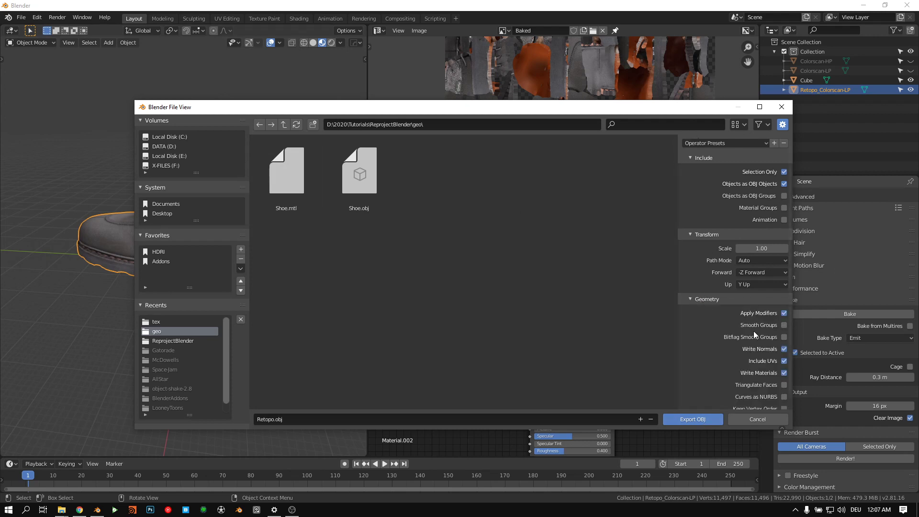
scroll(776, 288, "down", 1)
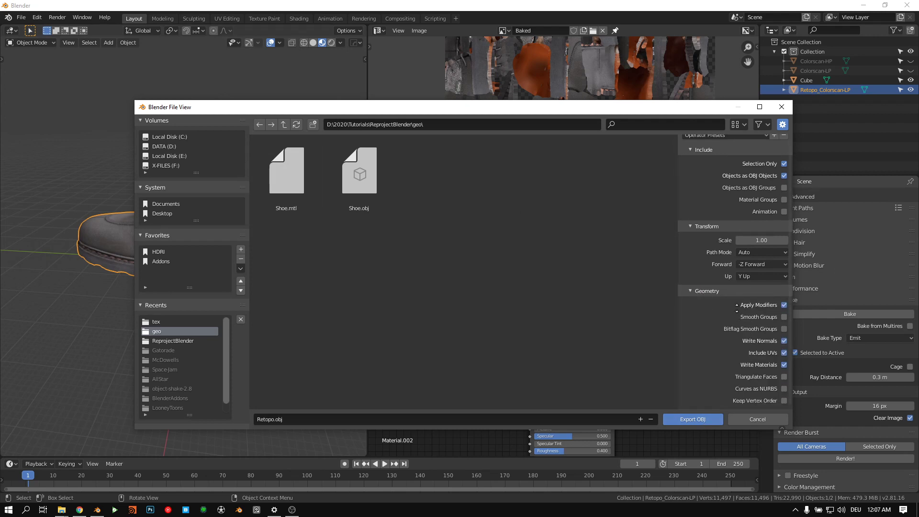
left_click(783, 306)
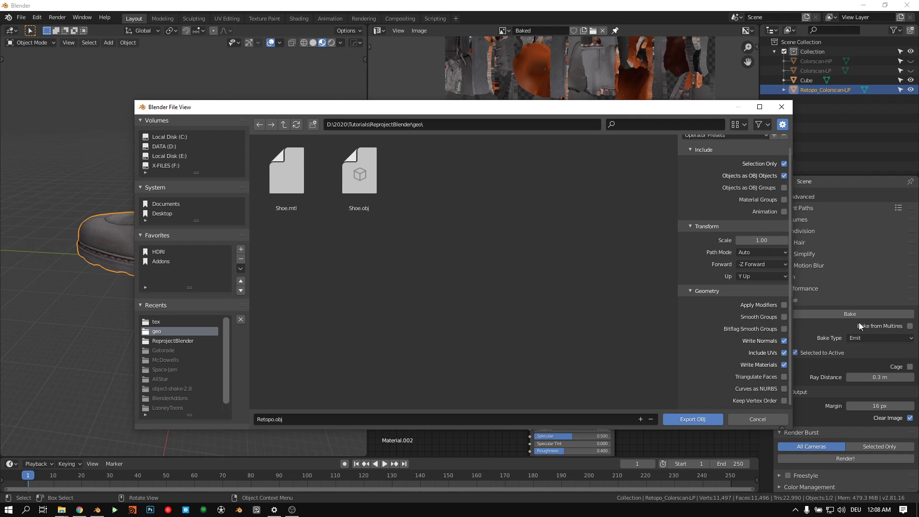
left_click(697, 418)
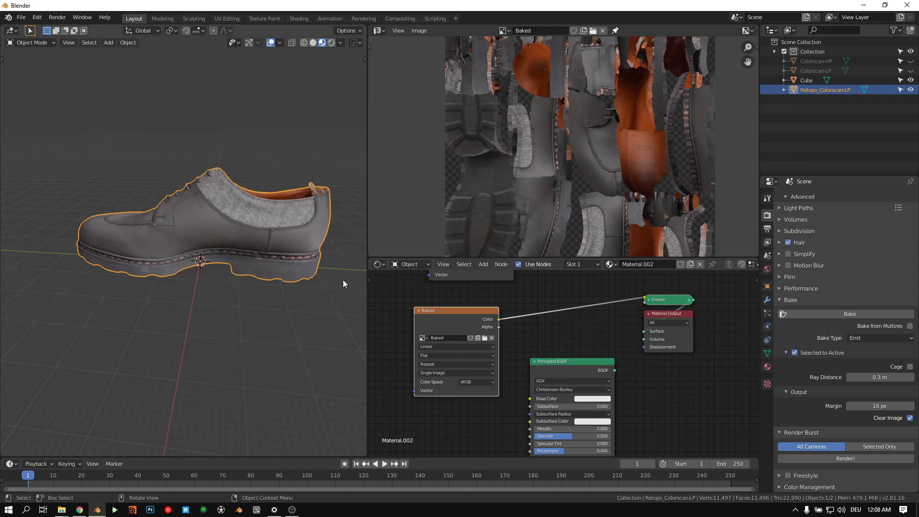
middle_click_drag(343, 279, 311, 236)
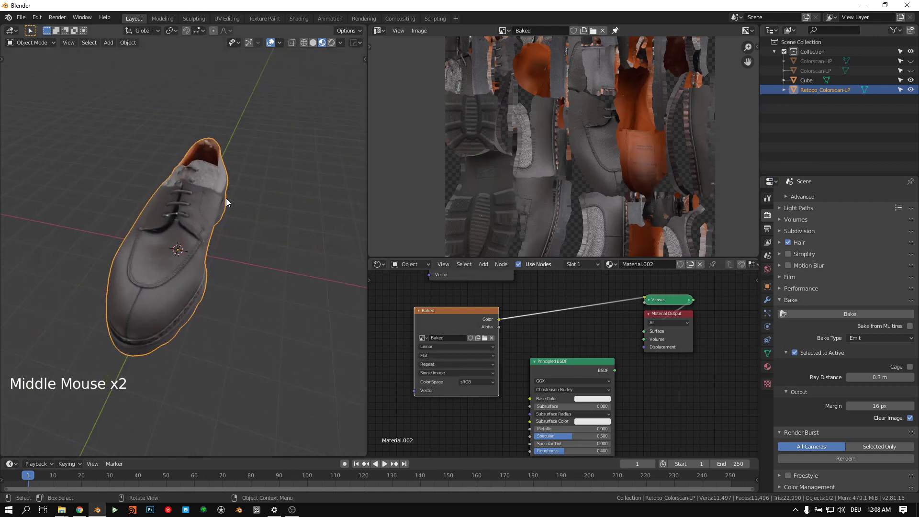
middle_click_drag(255, 183, 185, 220)
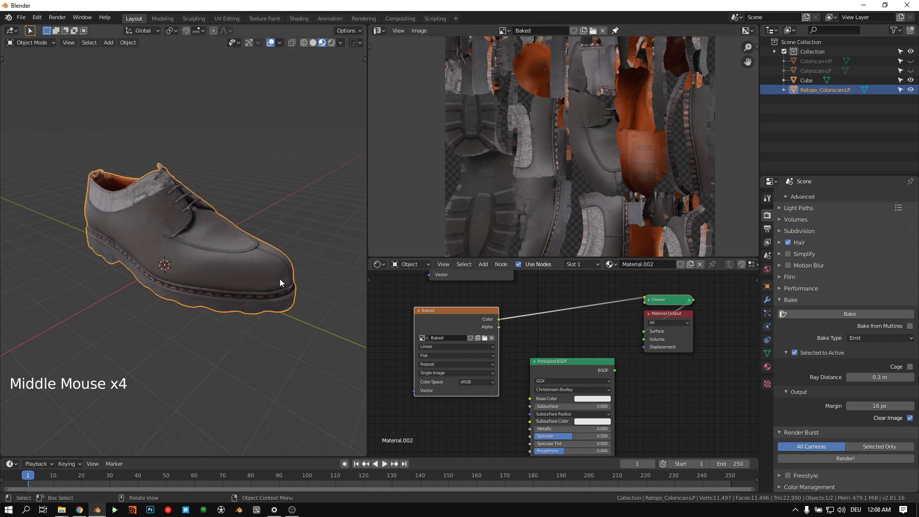
mouse_move(292, 510)
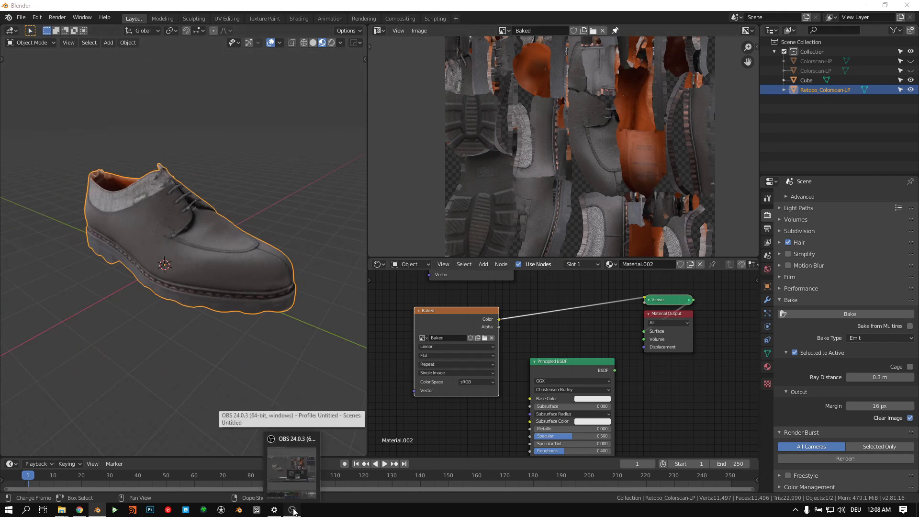